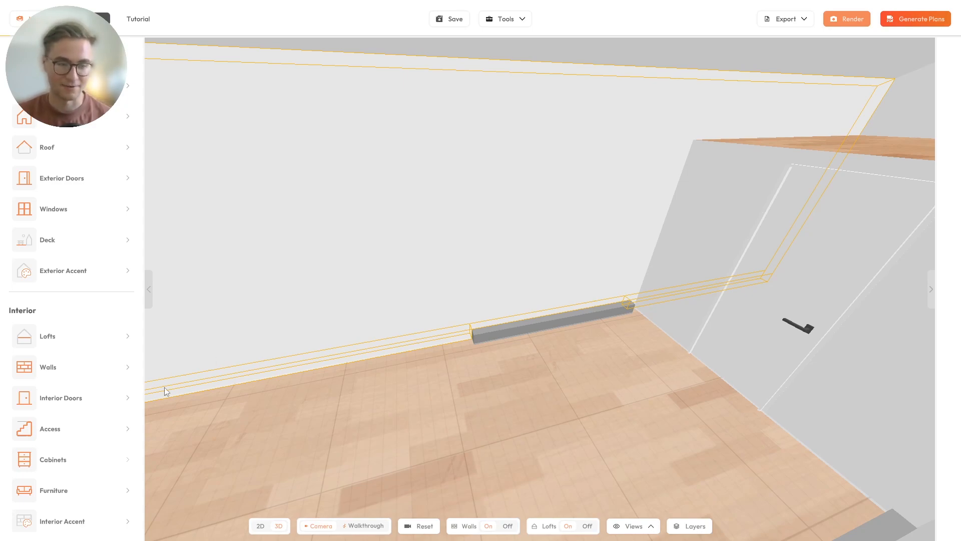
- Orbit the 3D view around the empty room to inspect the back wall and floor
{"action": "left_click_drag", "start_coordinate": [424, 355], "coordinate": [431, 357]}
{"action": "left_click_drag", "start_coordinate": [489, 320], "coordinate": [375, 410]}
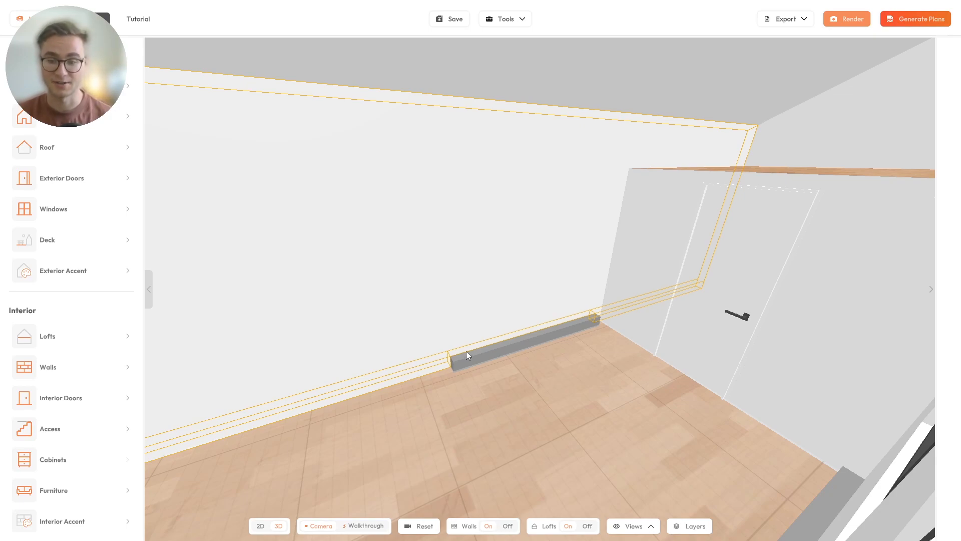
{"action": "left_click_drag", "start_coordinate": [371, 468], "coordinate": [411, 466]}
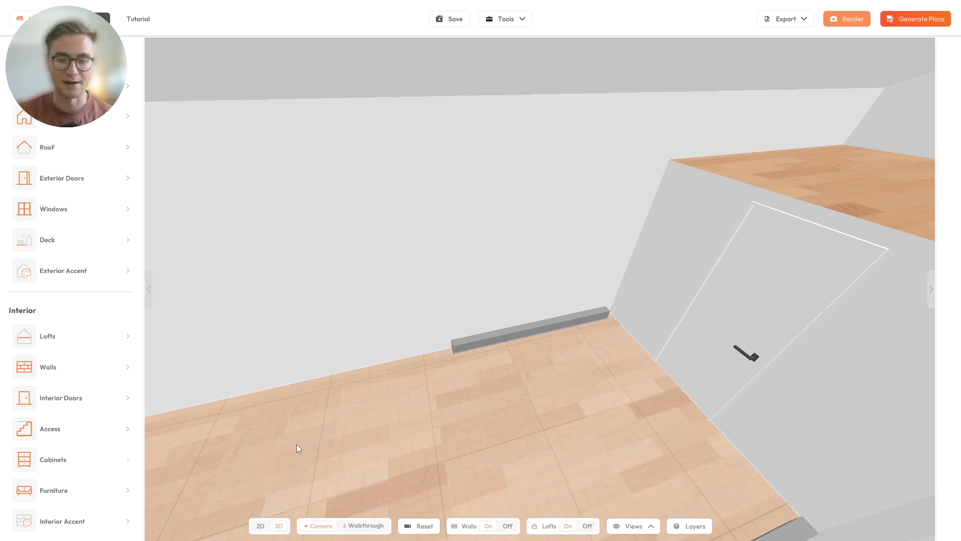
{"action": "left_click_drag", "start_coordinate": [484, 418], "coordinate": [493, 350]}
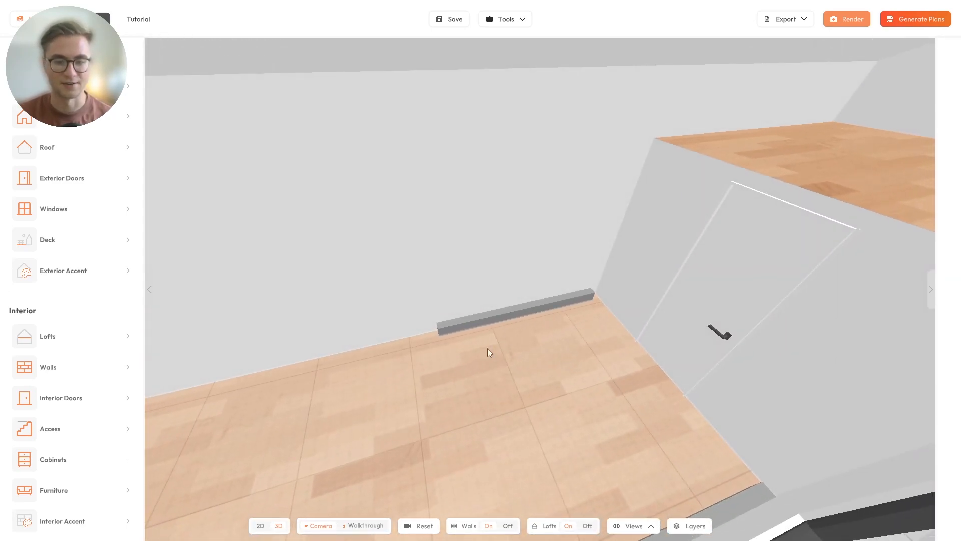
- Open the Cabinets catalogue, browse its categories, and choose Tall Cabinets
{"action": "left_click", "coordinate": [77, 462]}
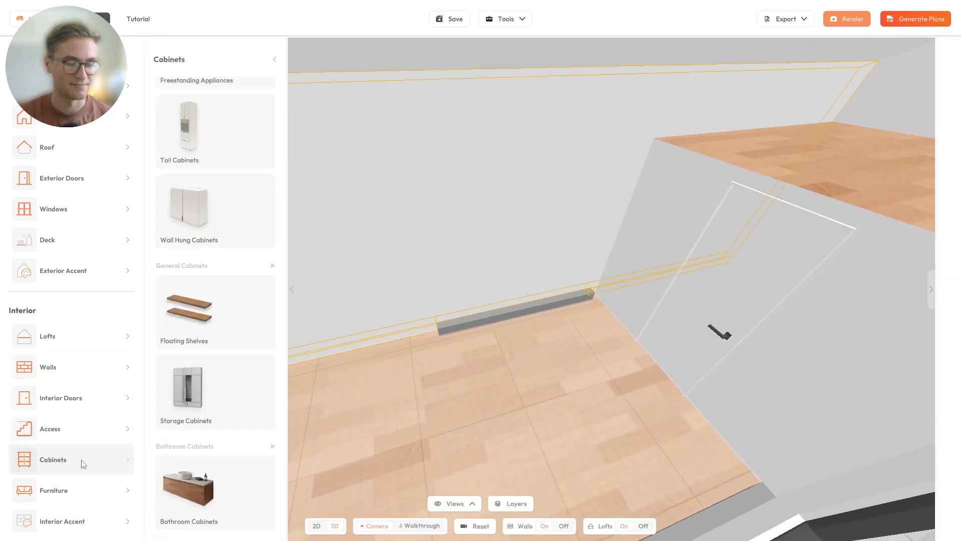
{"action": "scroll", "coordinate": [204, 374], "scroll_direction": "up", "scroll_amount": 5}
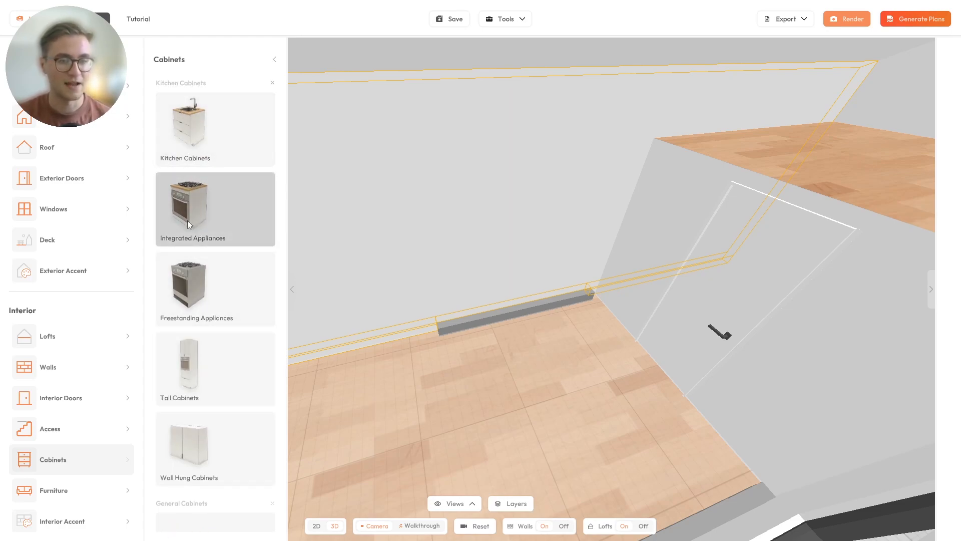
{"action": "scroll", "coordinate": [242, 226], "scroll_direction": "down", "scroll_amount": 1}
{"action": "scroll", "coordinate": [242, 226], "scroll_direction": "down", "scroll_amount": 2}
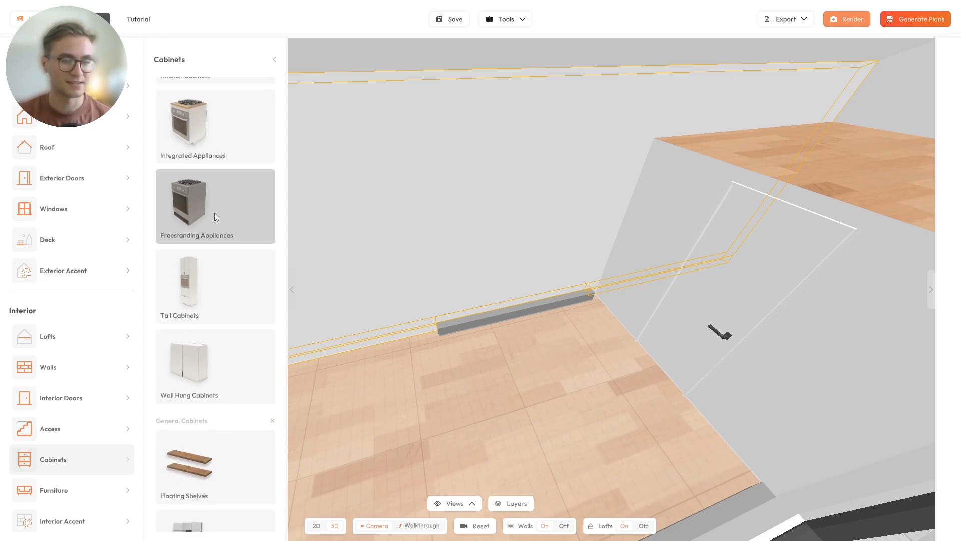
{"action": "scroll", "coordinate": [226, 249], "scroll_direction": "down", "scroll_amount": 1}
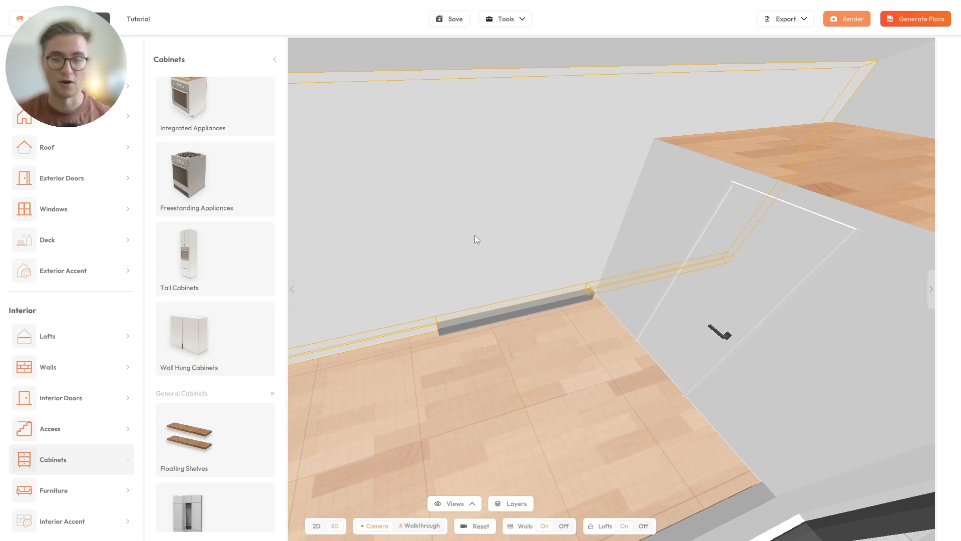
{"action": "scroll", "coordinate": [213, 331], "scroll_direction": "down", "scroll_amount": 4}
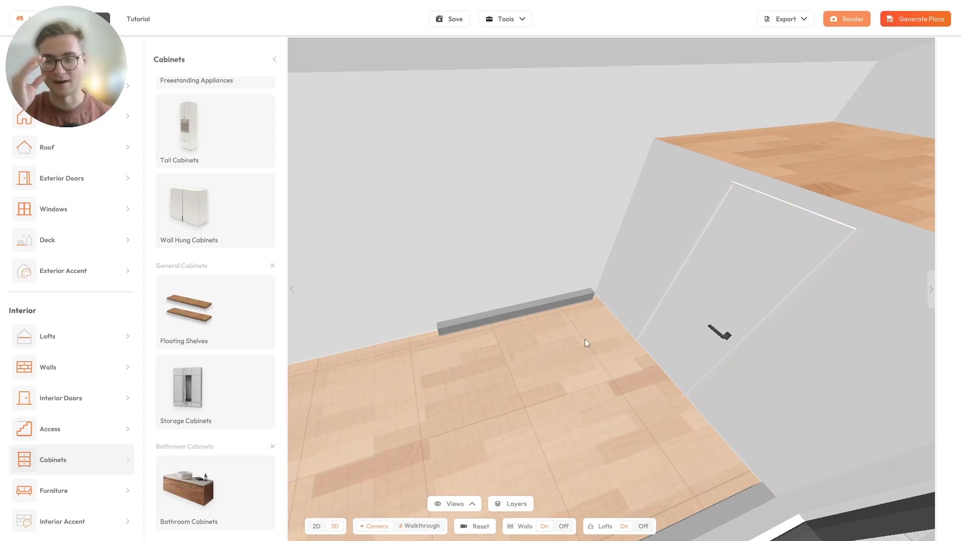
{"action": "scroll", "coordinate": [240, 229], "scroll_direction": "up", "scroll_amount": 5}
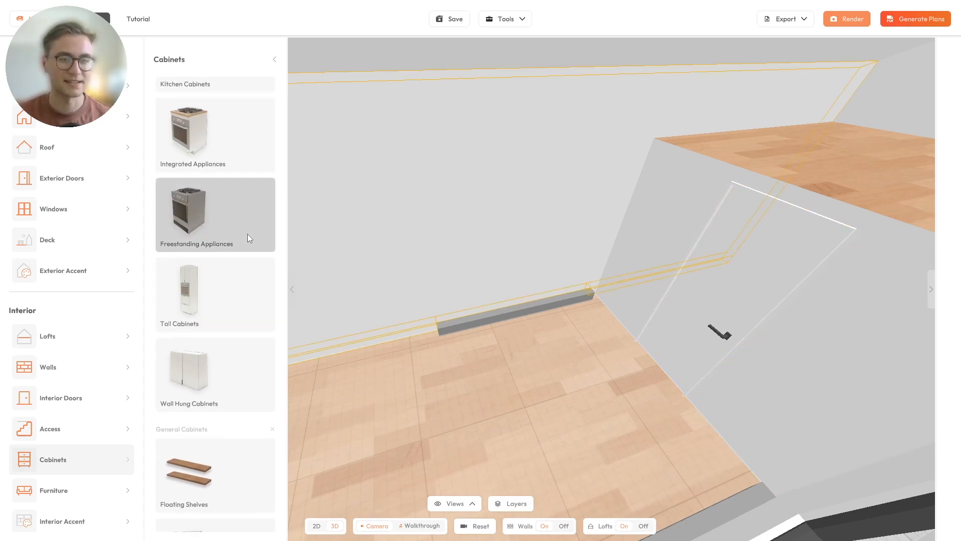
{"action": "scroll", "coordinate": [215, 236], "scroll_direction": "down", "scroll_amount": 2}
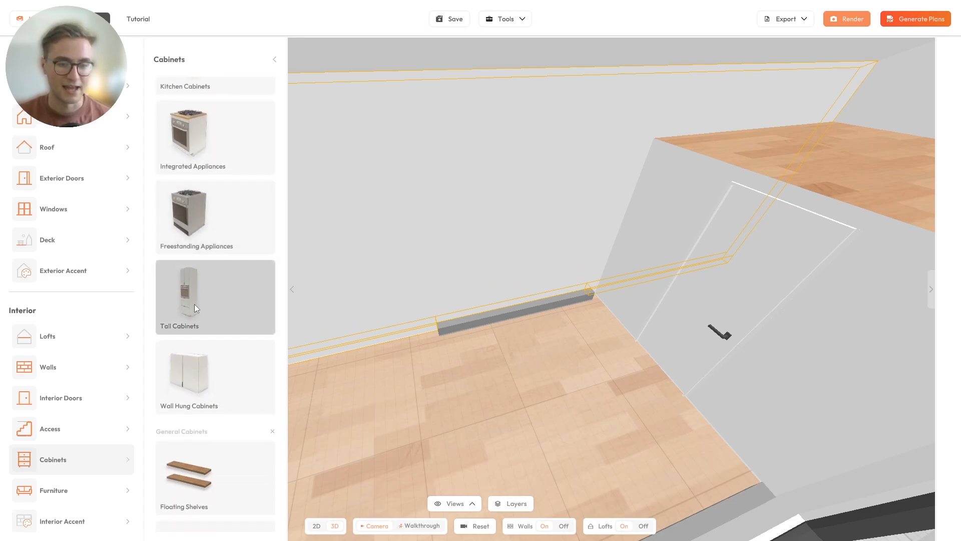
{"action": "left_click", "coordinate": [215, 289]}
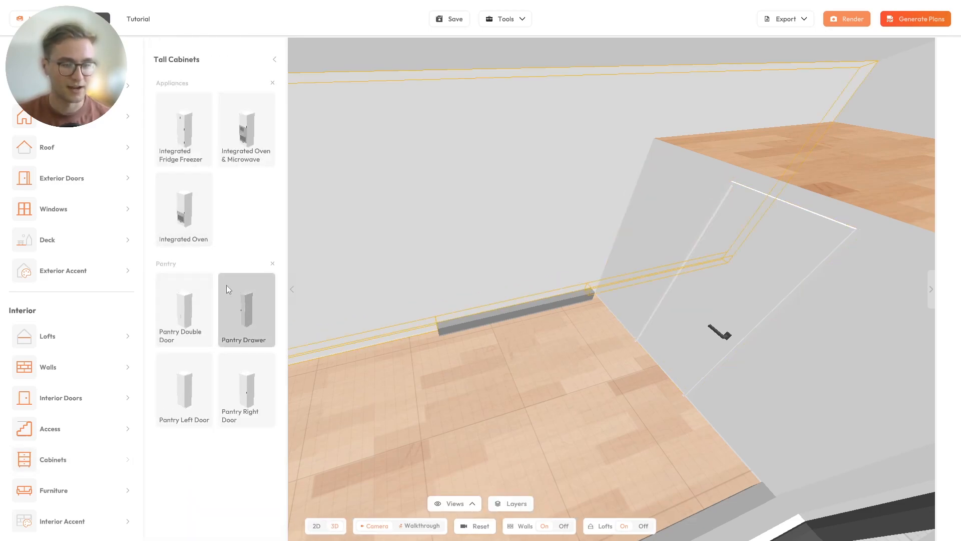
- Place a Pantry Double Door cabinet with a 0 gap to the wall, then orbit around it
{"action": "left_click_drag", "start_coordinate": [191, 311], "coordinate": [413, 257]}
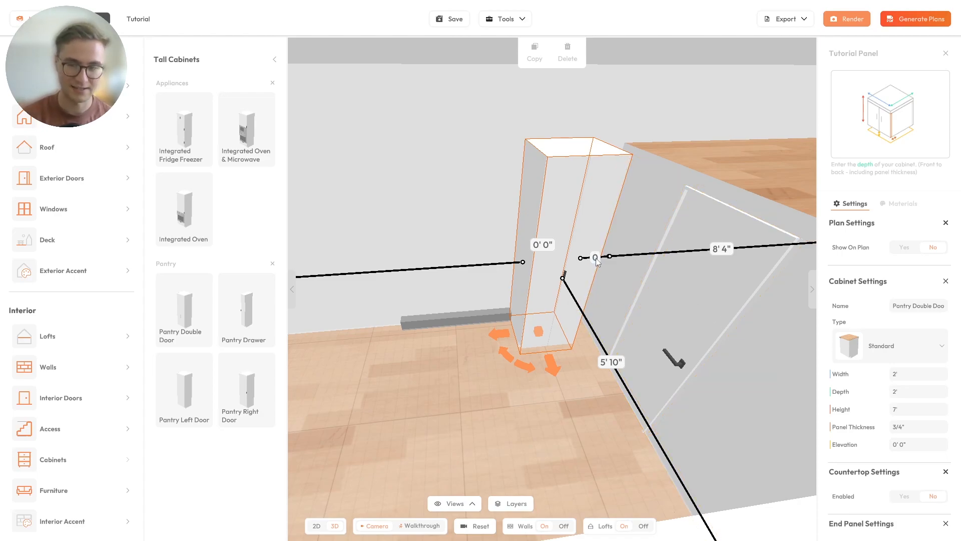
{"action": "key", "text": "Return"}
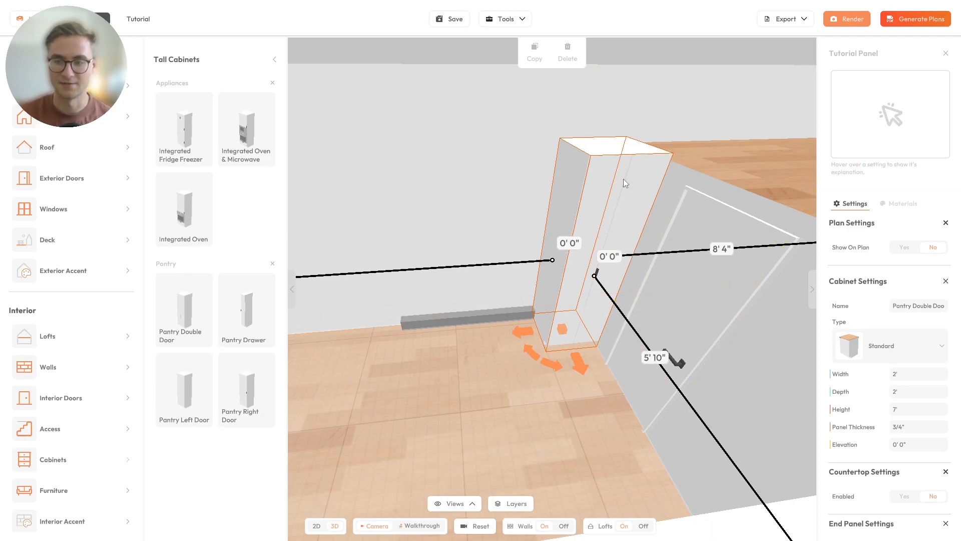
{"action": "left_click_drag", "start_coordinate": [627, 274], "coordinate": [563, 315]}
{"action": "left_click_drag", "start_coordinate": [665, 193], "coordinate": [599, 263]}
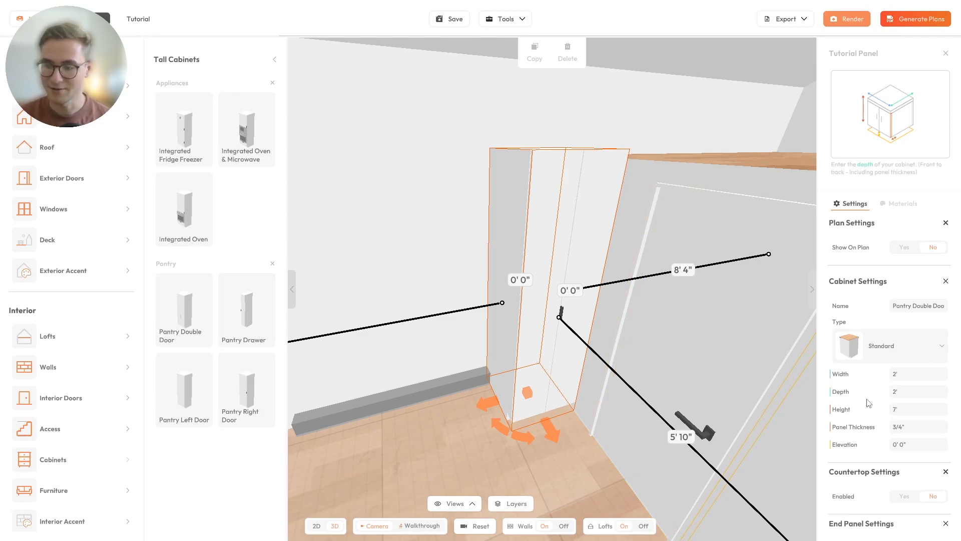
- Change the pantry cabinet's height from 7' to 6' 10"
{"action": "left_click", "coordinate": [906, 409]}
{"action": "type", "text": "6'"}
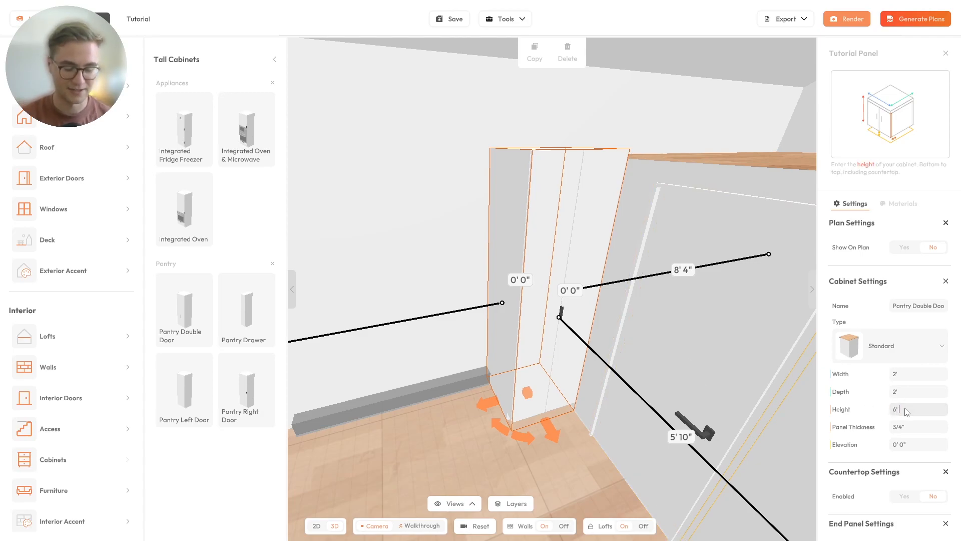
{"action": "type", "text": " 8\""}
{"action": "left_click", "coordinate": [905, 408]}
{"action": "type", "text": "6"}
{"action": "key", "text": "Return"}
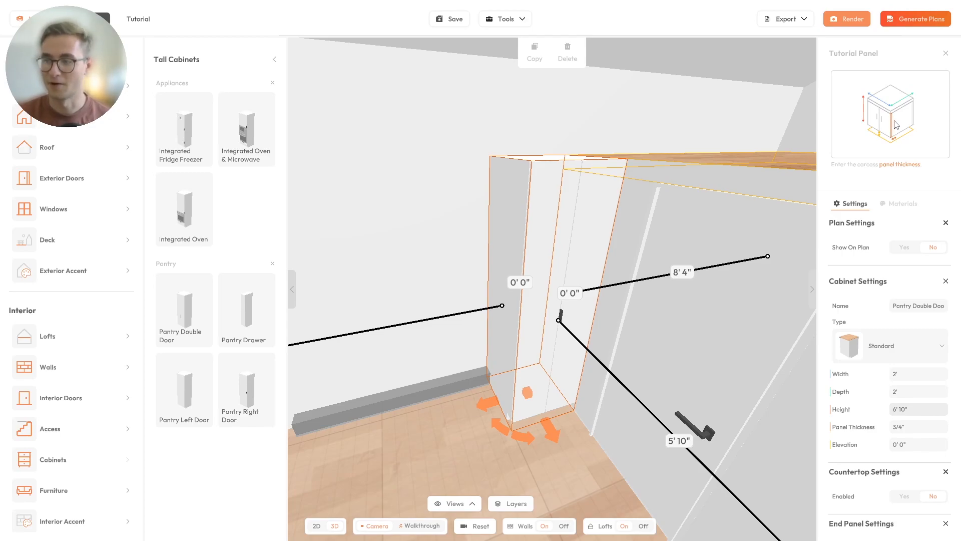
{"action": "scroll", "coordinate": [533, 169], "scroll_direction": "up", "scroll_amount": 5}
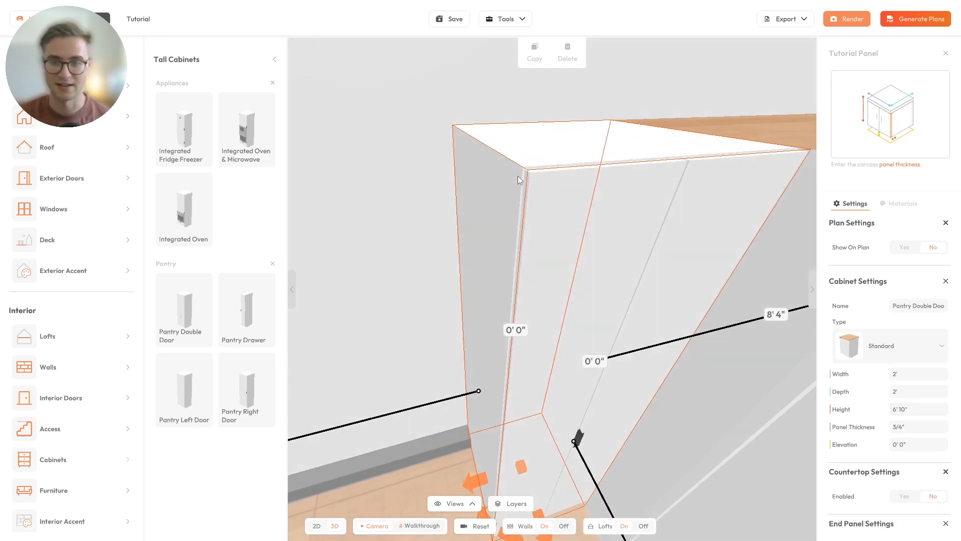
{"action": "left_click_drag", "start_coordinate": [495, 193], "coordinate": [596, 332]}
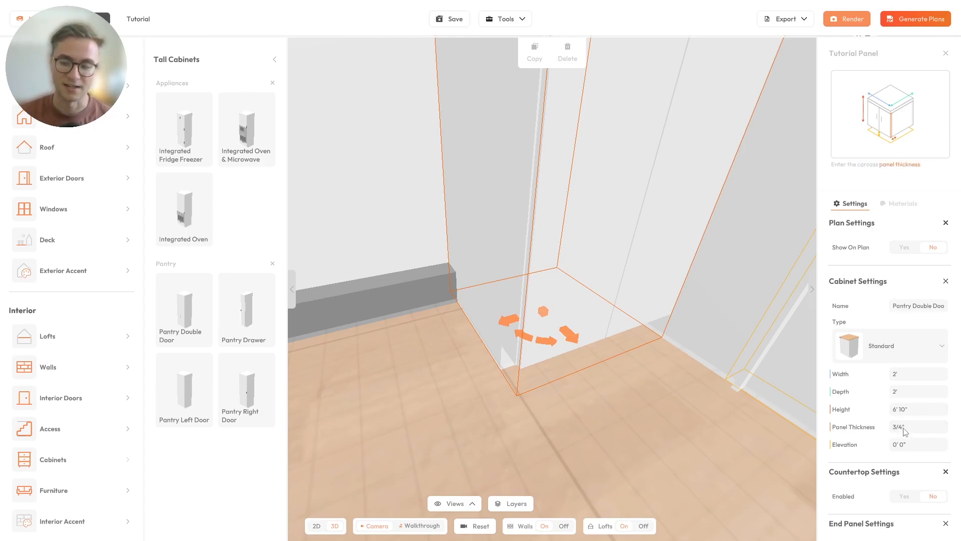
{"action": "scroll", "coordinate": [668, 353], "scroll_direction": "down", "scroll_amount": 3}
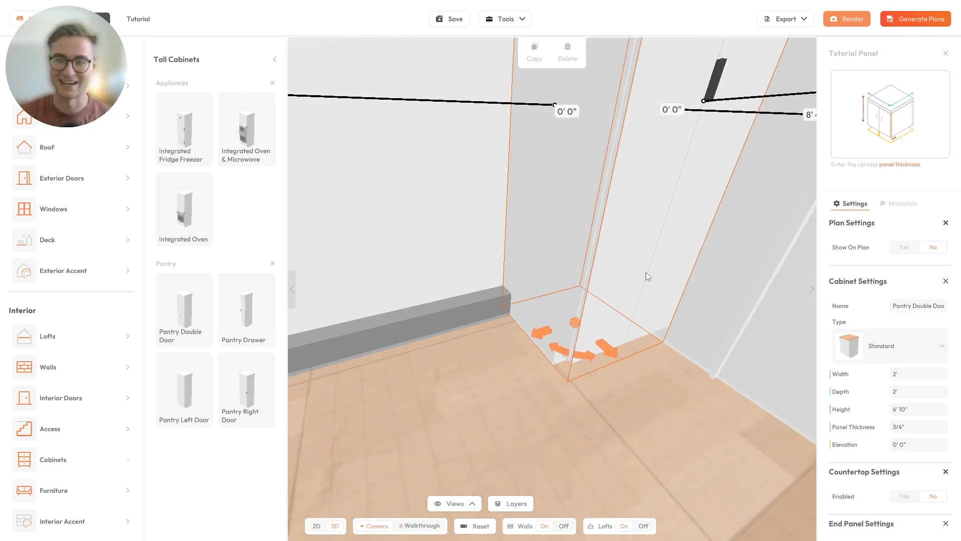
{"action": "right_click_drag", "start_coordinate": [646, 272], "coordinate": [572, 373]}
{"action": "scroll", "coordinate": [684, 364], "scroll_direction": "down", "scroll_amount": 3}
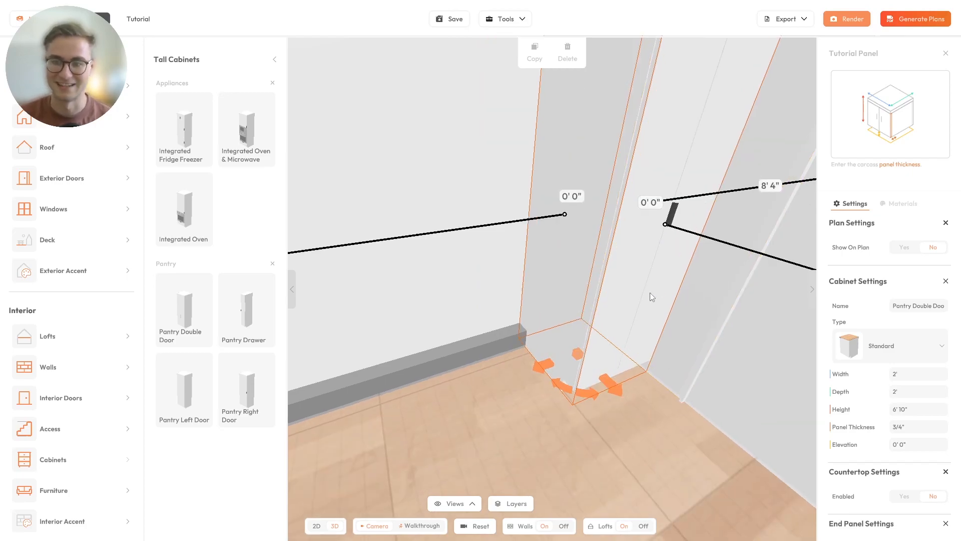
{"action": "right_click_drag", "start_coordinate": [652, 290], "coordinate": [602, 330]}
{"action": "scroll", "coordinate": [631, 359], "scroll_direction": "down", "scroll_amount": 5}
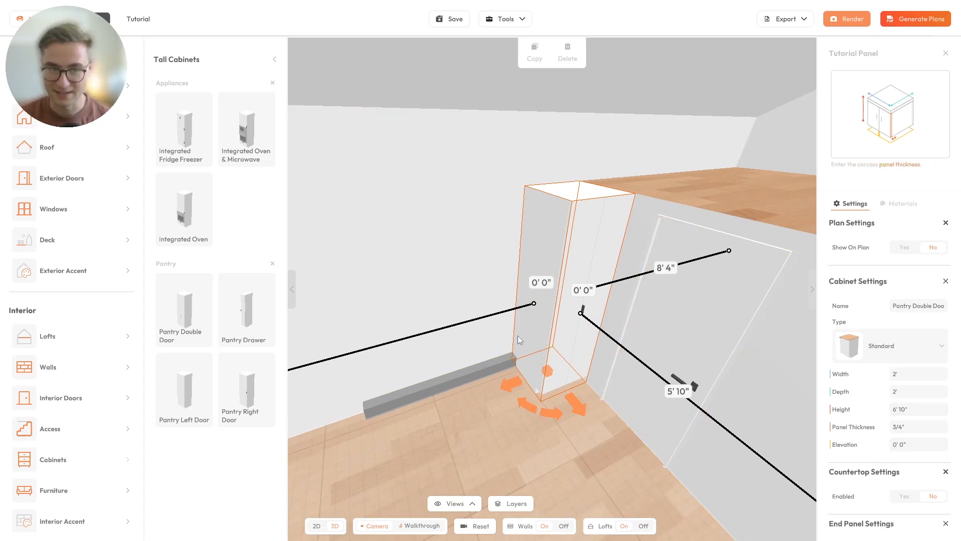
{"action": "scroll", "coordinate": [531, 335], "scroll_direction": "up", "scroll_amount": 3}
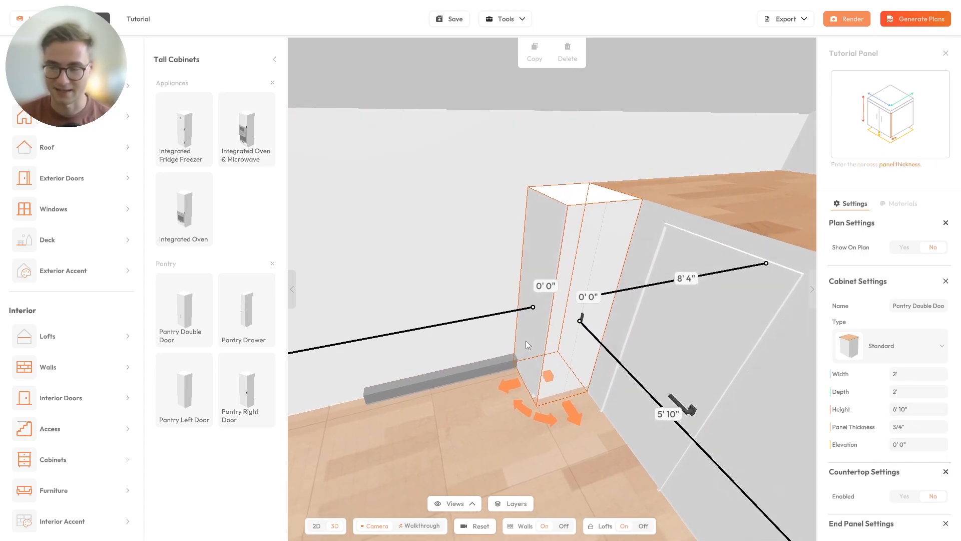
{"action": "scroll", "coordinate": [827, 337], "scroll_direction": "down", "scroll_amount": 2}
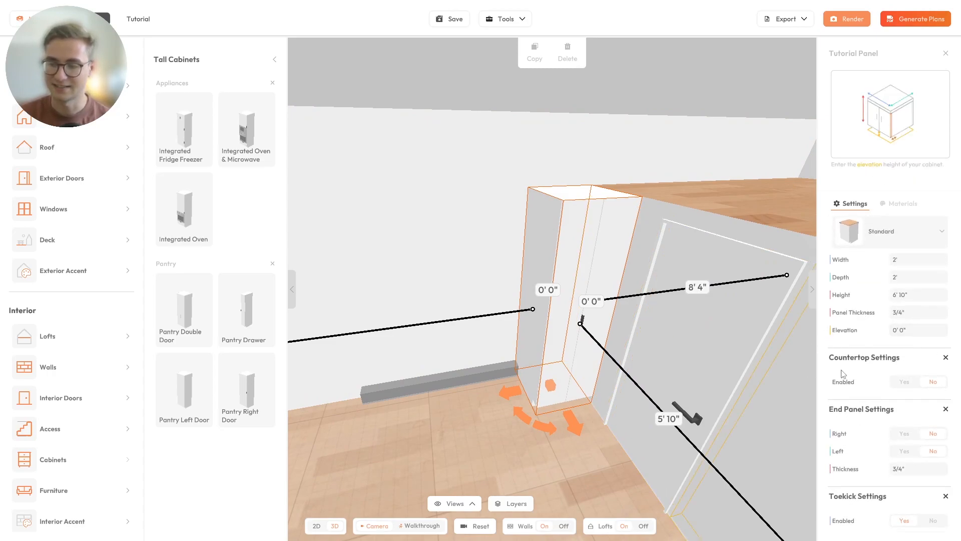
{"action": "scroll", "coordinate": [874, 372], "scroll_direction": "down", "scroll_amount": 3}
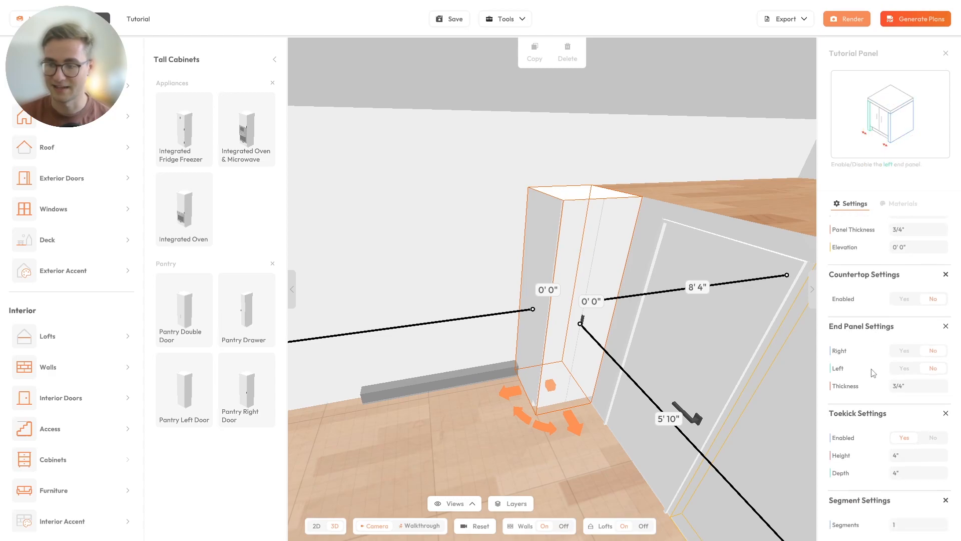
{"action": "scroll", "coordinate": [874, 373], "scroll_direction": "down", "scroll_amount": 1}
{"action": "scroll", "coordinate": [873, 375], "scroll_direction": "up", "scroll_amount": 5}
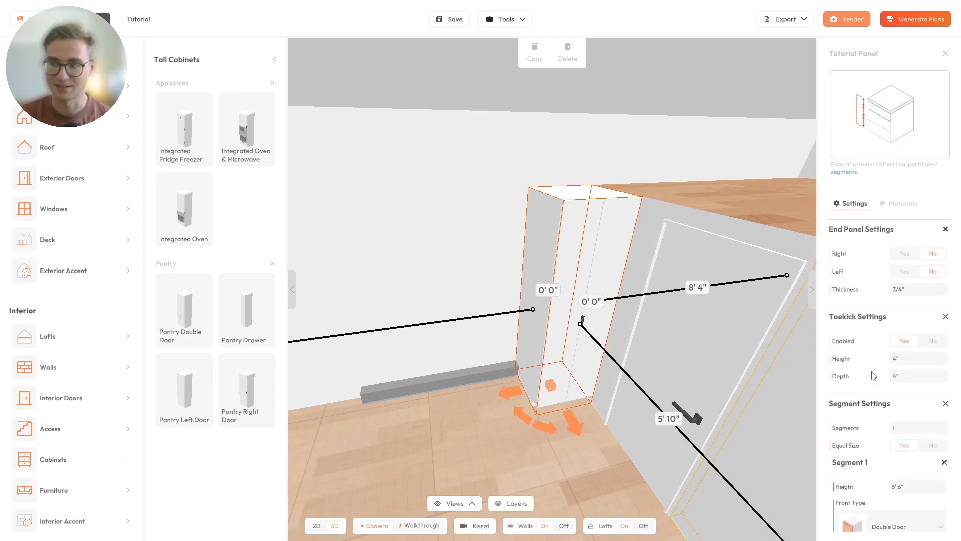
{"action": "scroll", "coordinate": [848, 384], "scroll_direction": "up", "scroll_amount": 1}
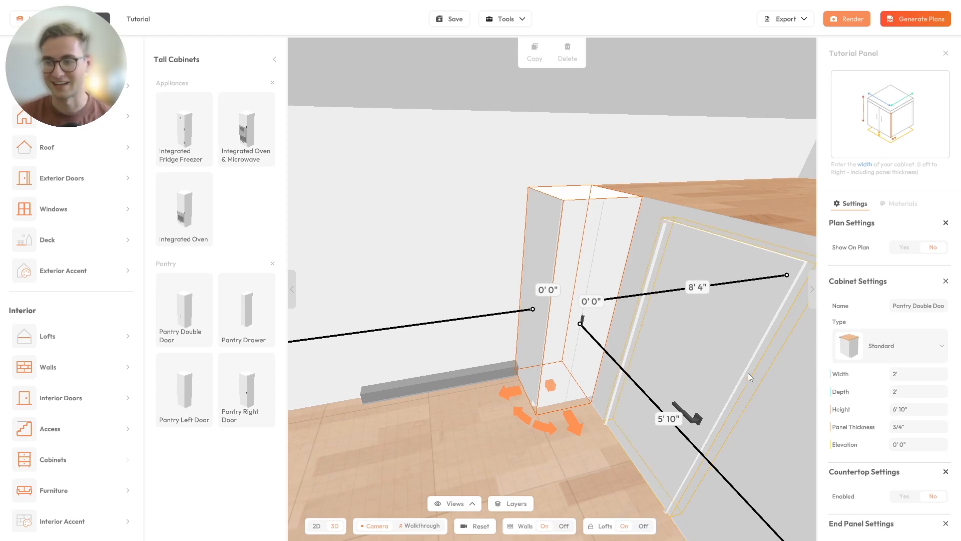
- Add a 3 Drawer cabinet from Kitchen Cabinets, flush beside the pantry with a 0 gap
{"action": "left_click", "coordinate": [275, 60]}
{"action": "left_click_drag", "start_coordinate": [506, 271], "coordinate": [449, 299]}
{"action": "right_click_drag", "start_coordinate": [450, 299], "coordinate": [595, 233]}
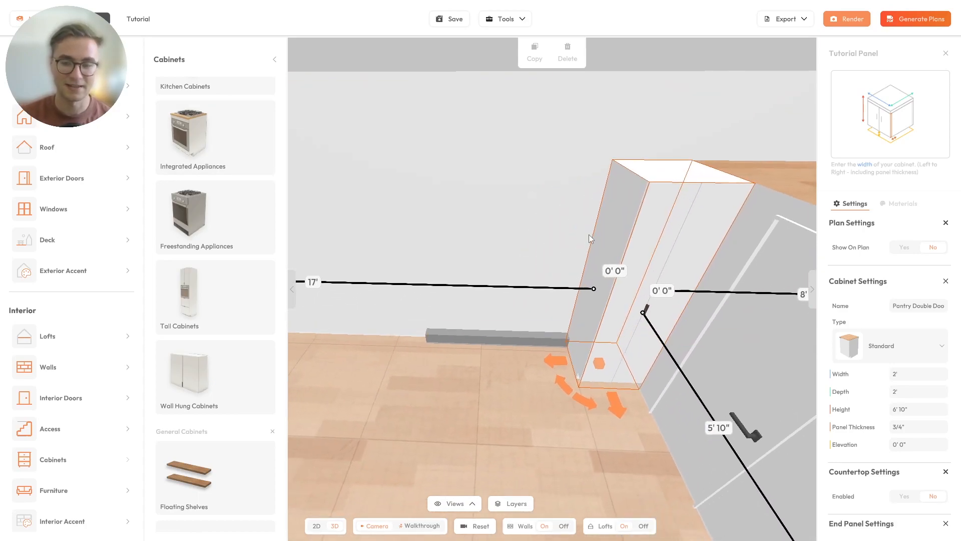
{"action": "right_click_drag", "start_coordinate": [495, 318], "coordinate": [515, 290]}
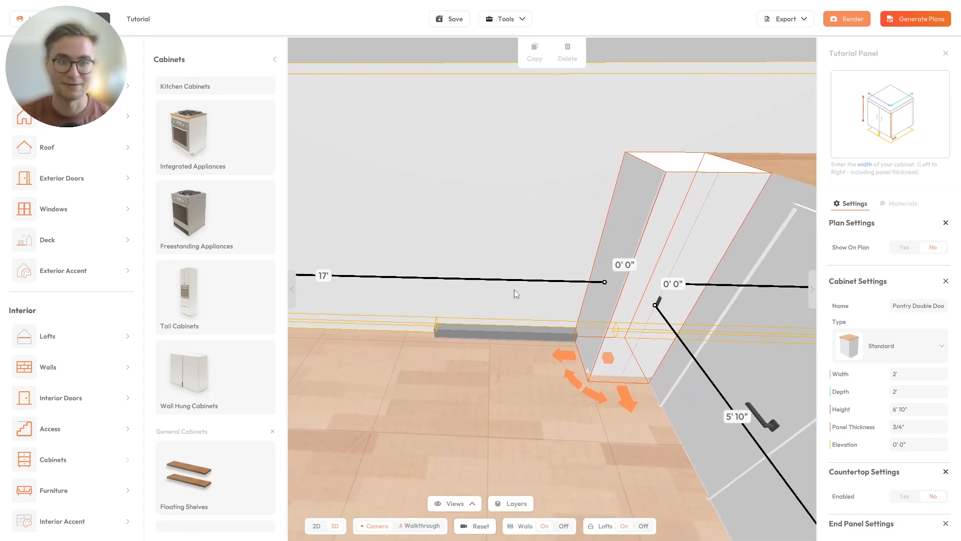
{"action": "scroll", "coordinate": [225, 243], "scroll_direction": "up", "scroll_amount": 3}
{"action": "left_click", "coordinate": [178, 146]}
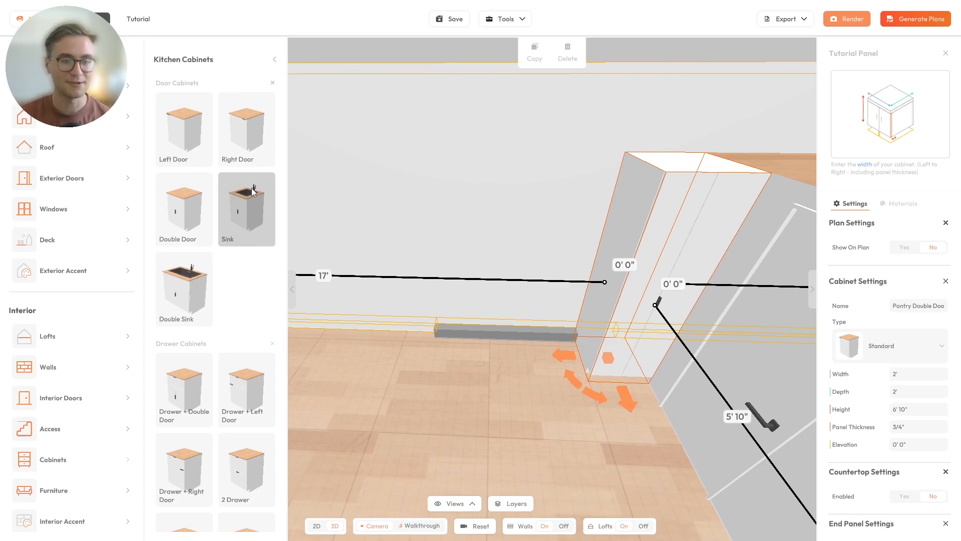
{"action": "scroll", "coordinate": [268, 332], "scroll_direction": "down", "scroll_amount": 1}
{"action": "scroll", "coordinate": [255, 328], "scroll_direction": "down", "scroll_amount": 2}
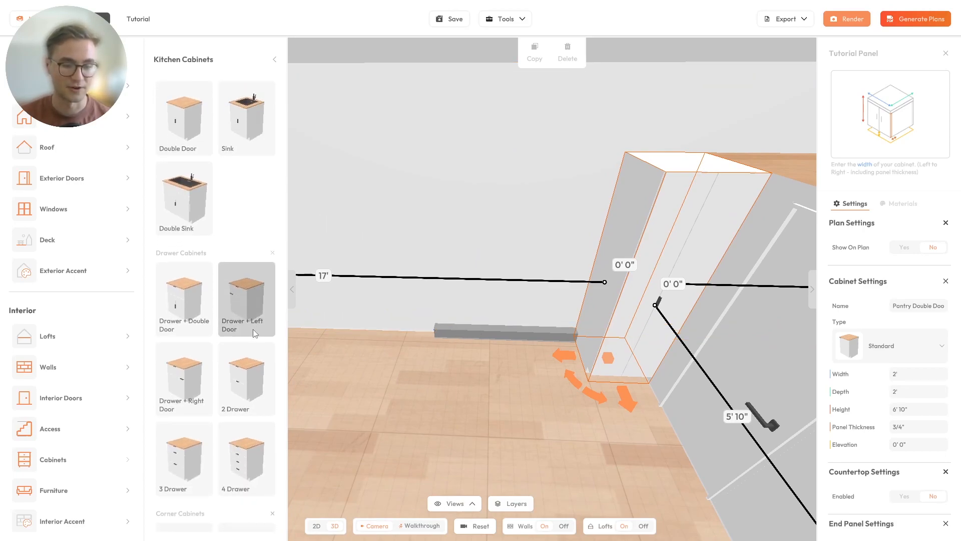
{"action": "left_click_drag", "start_coordinate": [185, 376], "coordinate": [529, 358]}
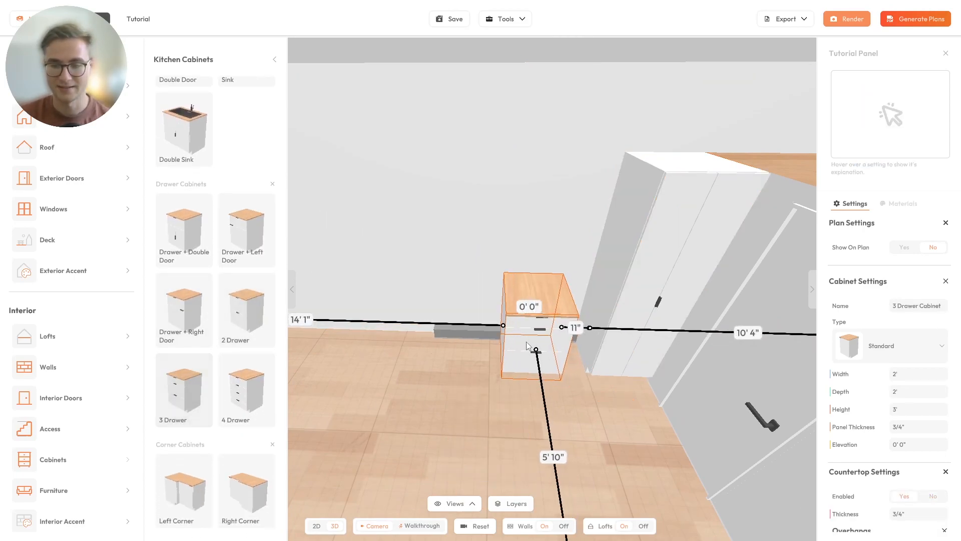
{"action": "left_click", "coordinate": [574, 328]}
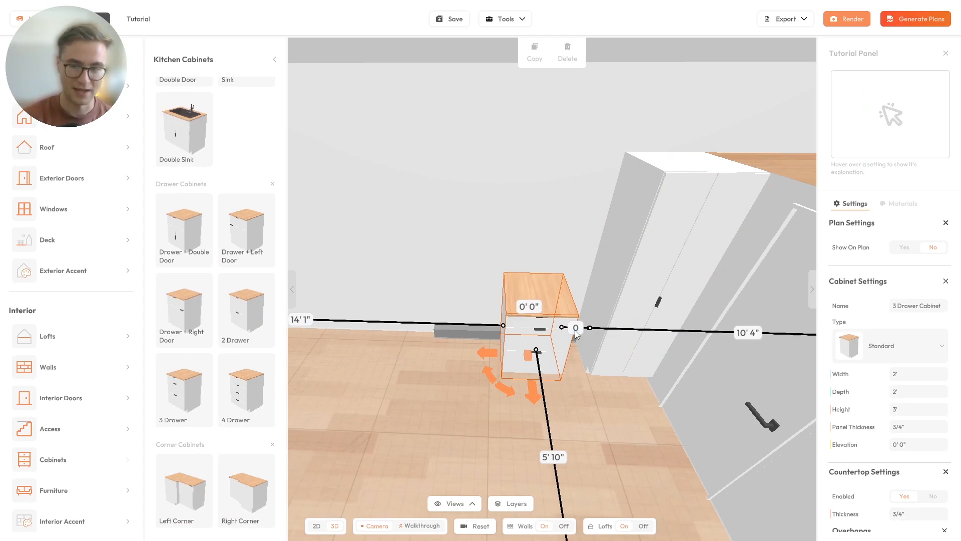
{"action": "type", "text": "0"}
{"action": "key", "text": "Return"}
- Add a Sink cabinet flush against the drawer cabinet with a 0 gap
{"action": "scroll", "coordinate": [240, 201], "scroll_direction": "up", "scroll_amount": 4}
{"action": "left_click_drag", "start_coordinate": [246, 181], "coordinate": [440, 323]}
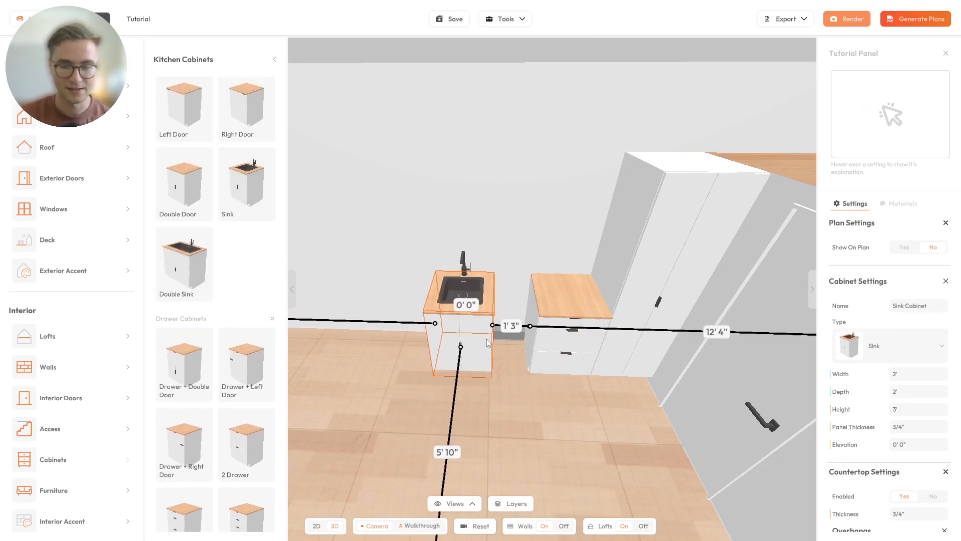
{"action": "left_click", "coordinate": [511, 327]}
{"action": "type", "text": "0"}
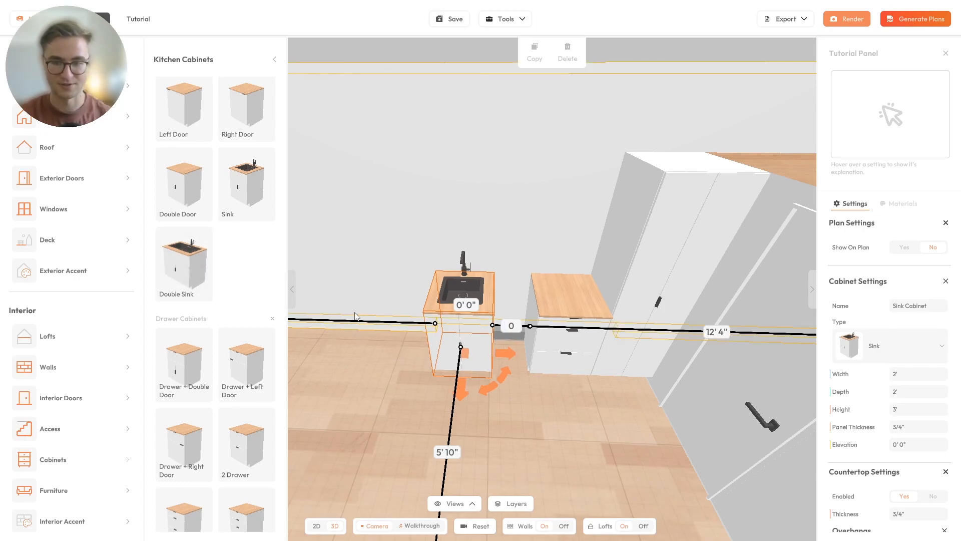
{"action": "key", "text": "Return"}
{"action": "scroll", "coordinate": [190, 224], "scroll_direction": "up", "scroll_amount": 1}
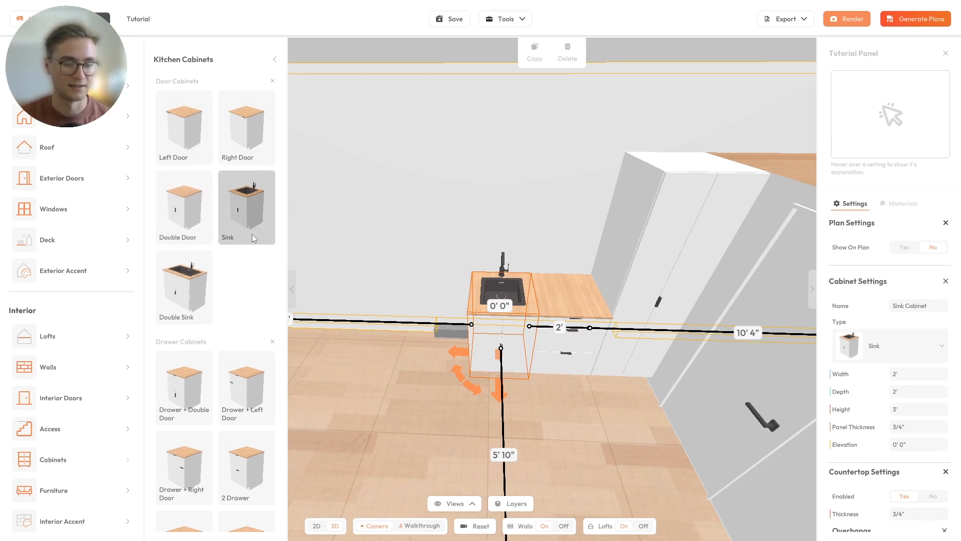
{"action": "scroll", "coordinate": [253, 234], "scroll_direction": "down", "scroll_amount": 3}
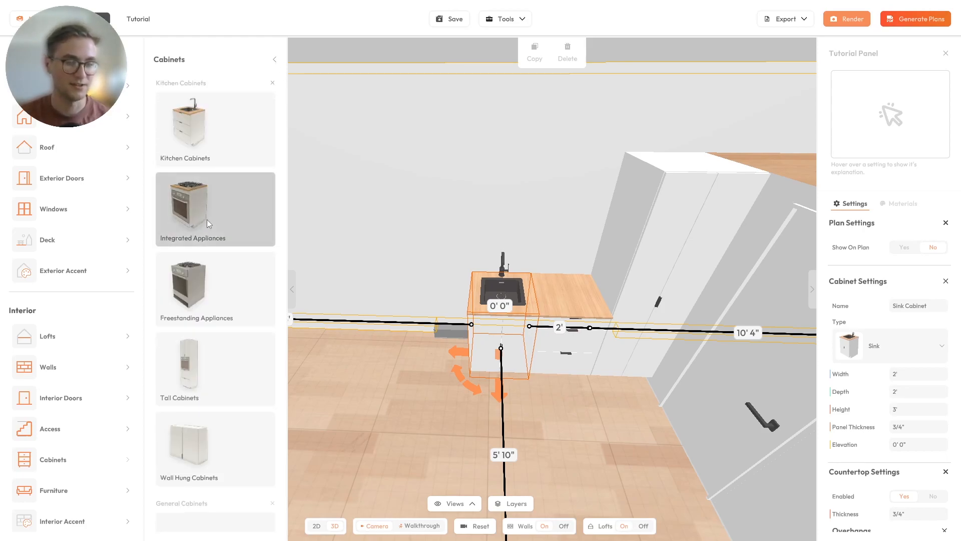
- Place a Double Dishdrawer from Integrated Appliances flush beside the sink with a 0 gap
{"action": "left_click", "coordinate": [207, 222]}
{"action": "left_click_drag", "start_coordinate": [247, 310], "coordinate": [438, 347]}
{"action": "key", "text": "Return"}
{"action": "left_click_drag", "start_coordinate": [480, 265], "coordinate": [537, 339]}
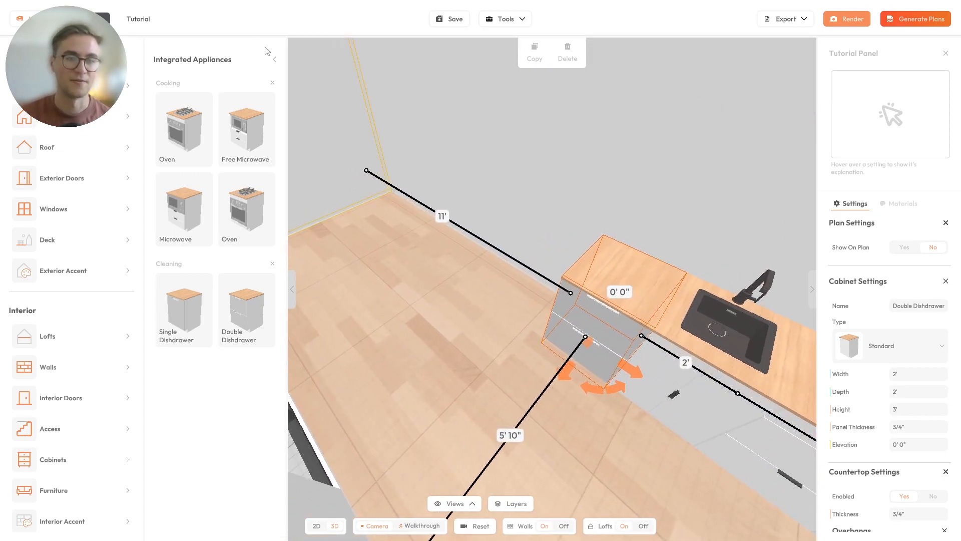
{"action": "left_click", "coordinate": [274, 59]}
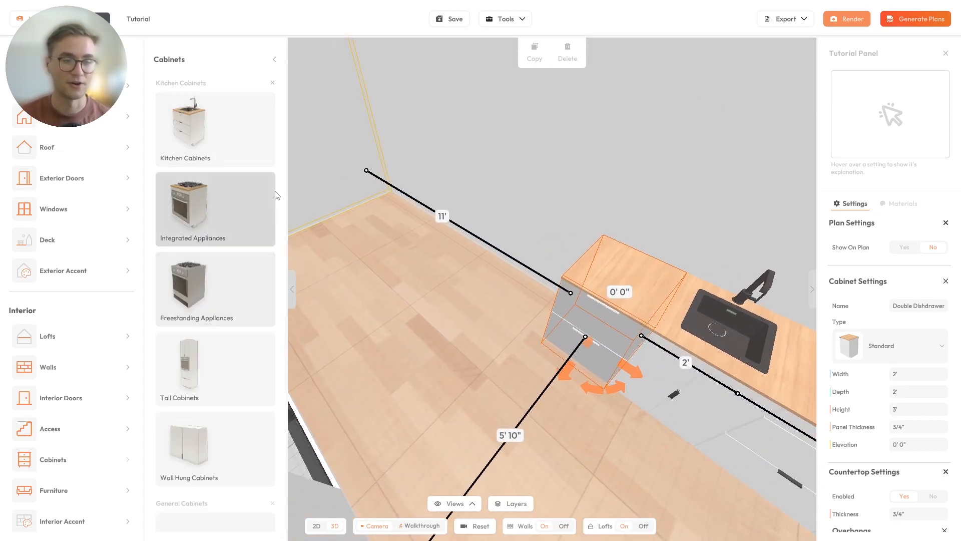
{"action": "left_click", "coordinate": [230, 145]}
{"action": "scroll", "coordinate": [230, 200], "scroll_direction": "down", "scroll_amount": 6}
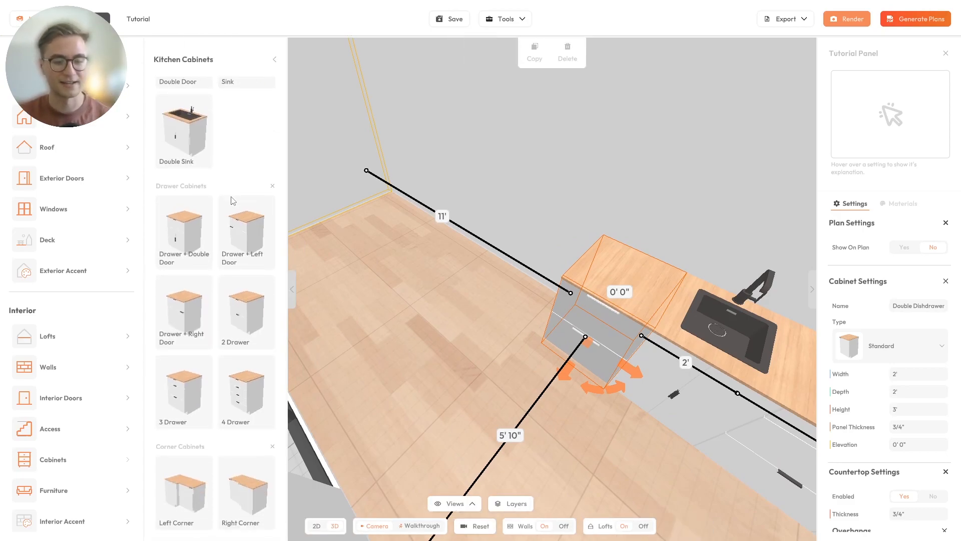
{"action": "scroll", "coordinate": [178, 310], "scroll_direction": "down", "scroll_amount": 1}
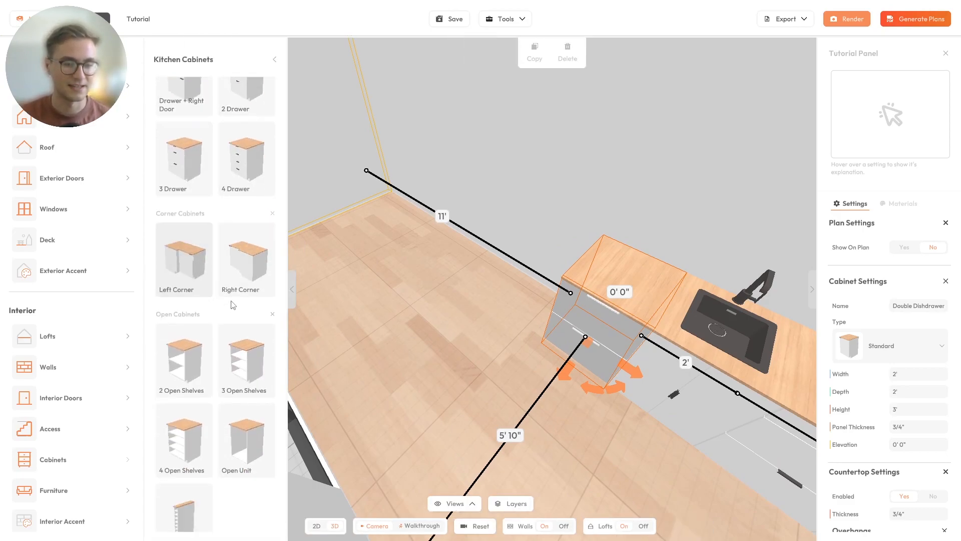
- Add a Right Corner cabinet rotated a quarter turn, flush with 0 gap at the run's end
{"action": "left_click_drag", "start_coordinate": [308, 318], "coordinate": [365, 298]}
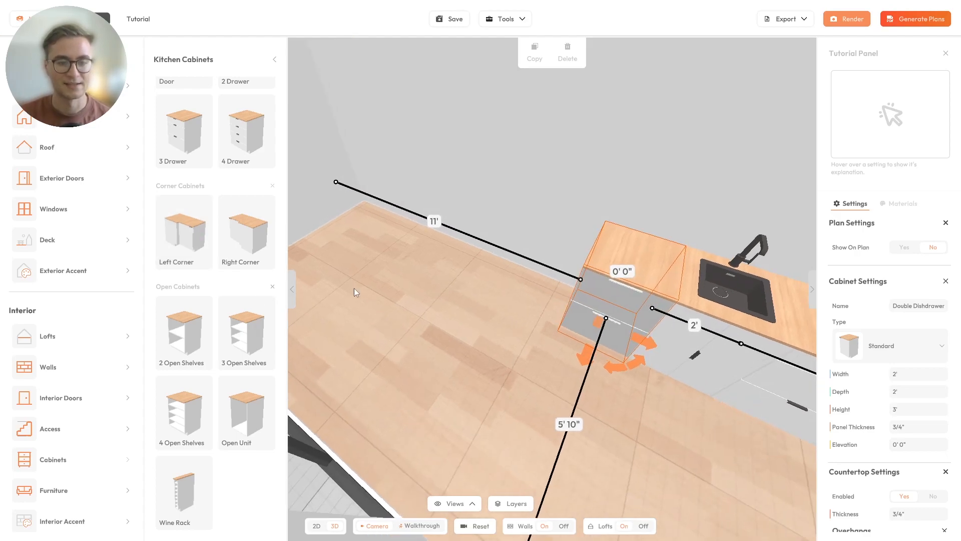
{"action": "left_click", "coordinate": [260, 248]}
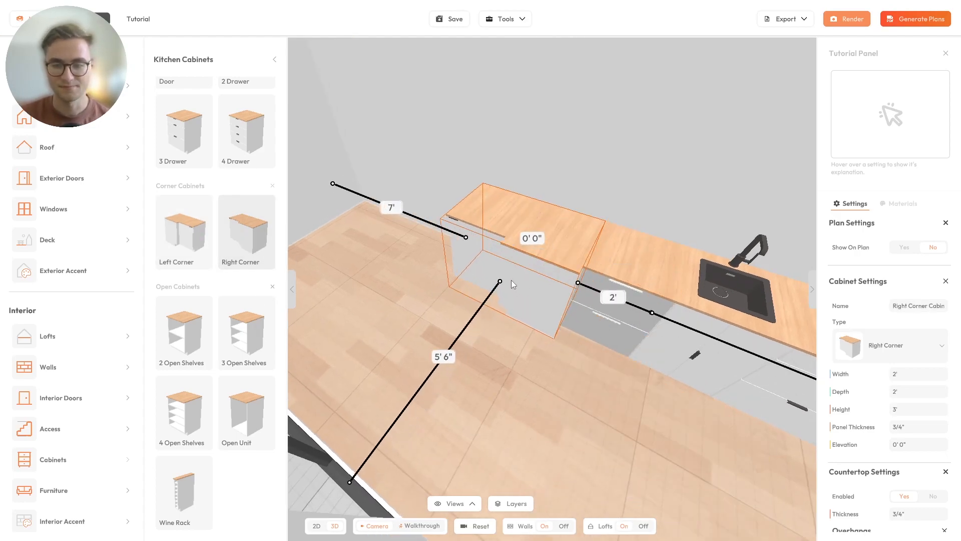
{"action": "left_click", "coordinate": [490, 300]}
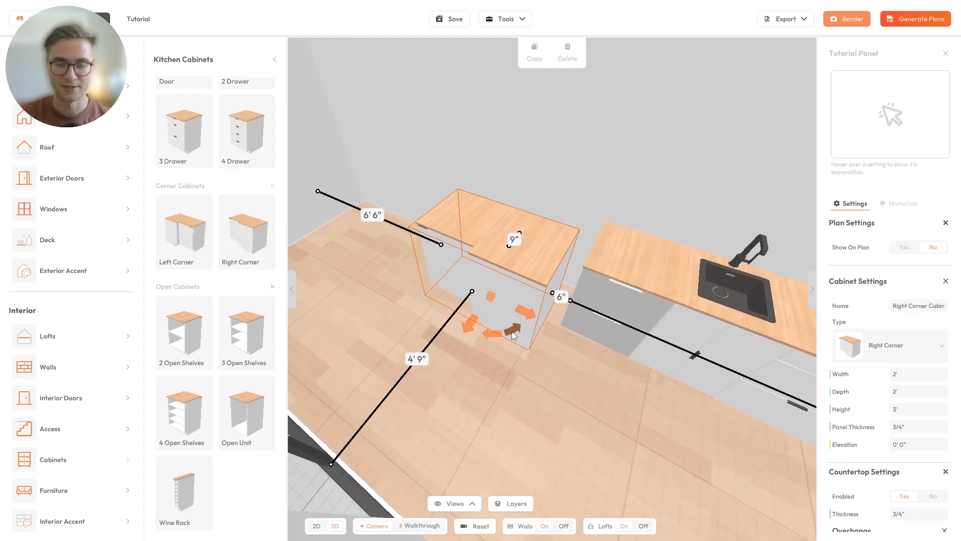
{"action": "left_click", "coordinate": [517, 336]}
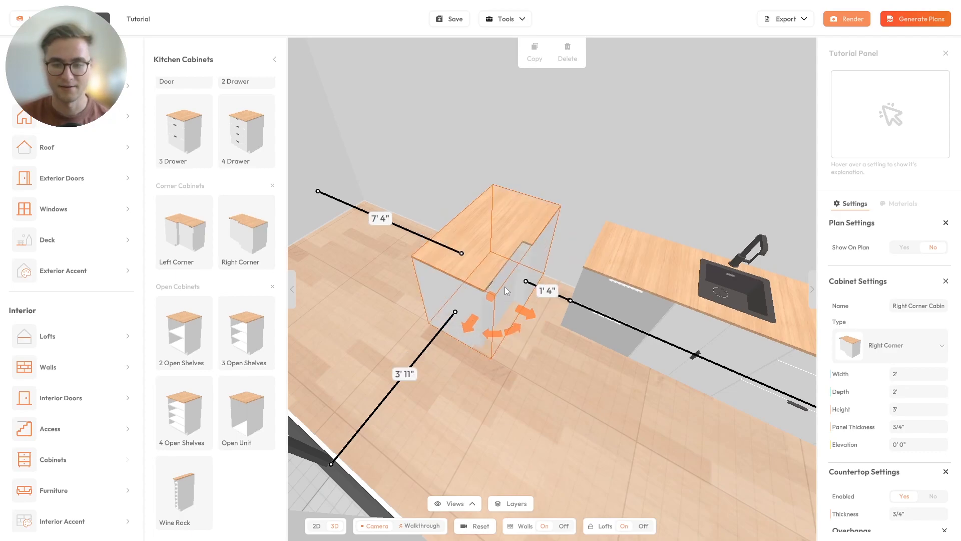
{"action": "left_click_drag", "start_coordinate": [490, 297], "coordinate": [560, 301]}
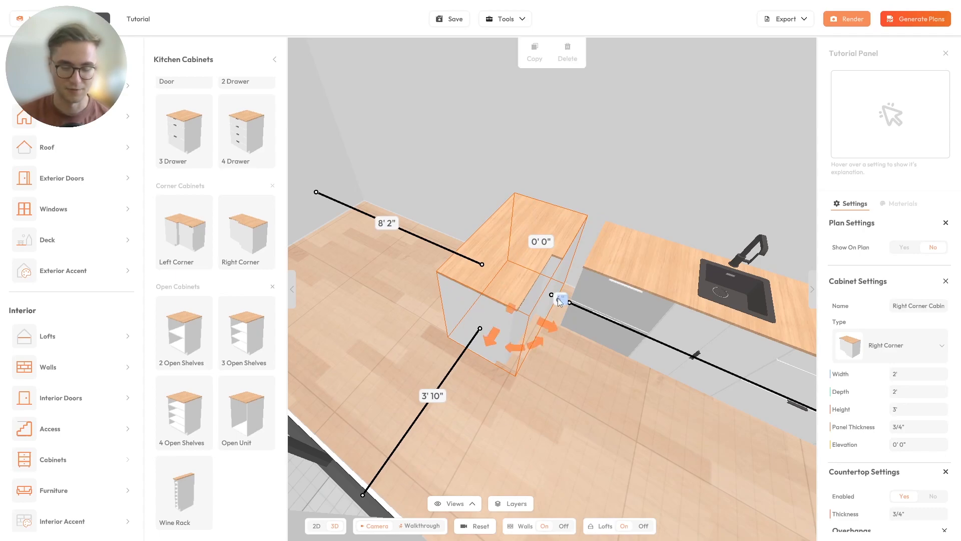
{"action": "key", "text": "Return"}
{"action": "left_click_drag", "start_coordinate": [565, 359], "coordinate": [559, 244]}
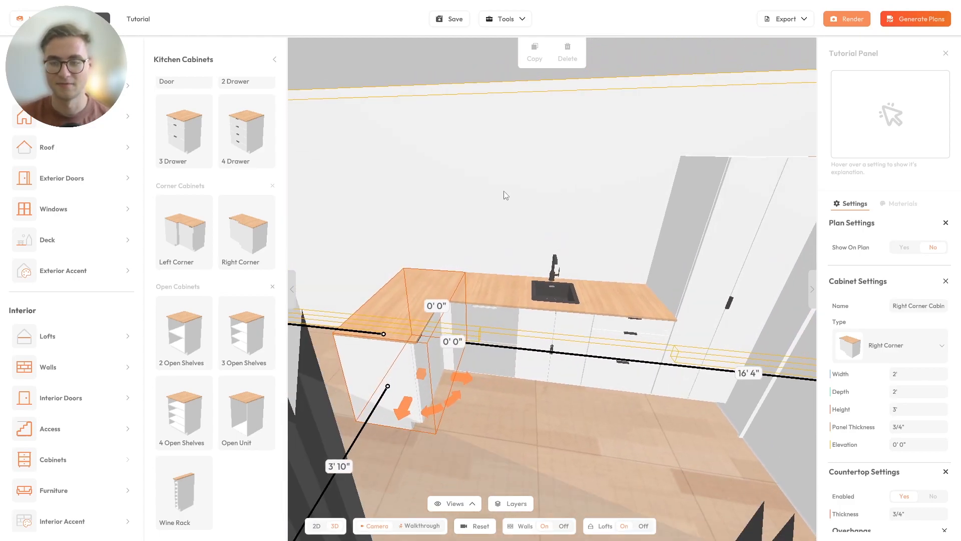
{"action": "left_click_drag", "start_coordinate": [548, 212], "coordinate": [524, 231]}
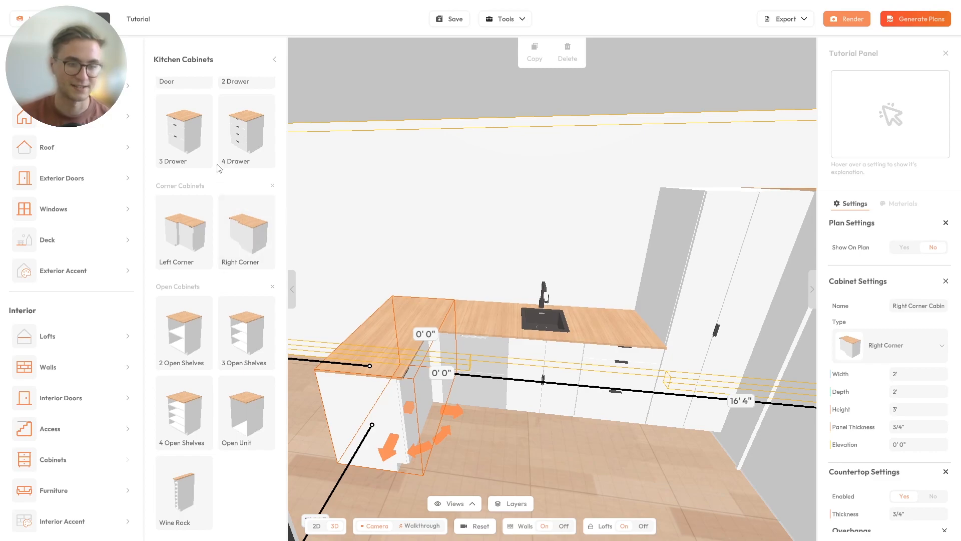
- Place a Left Door cabinet from Wall Hung Cabinets into the kitchen
{"action": "scroll", "coordinate": [225, 186], "scroll_direction": "up", "scroll_amount": 3}
{"action": "left_click", "coordinate": [274, 59]}
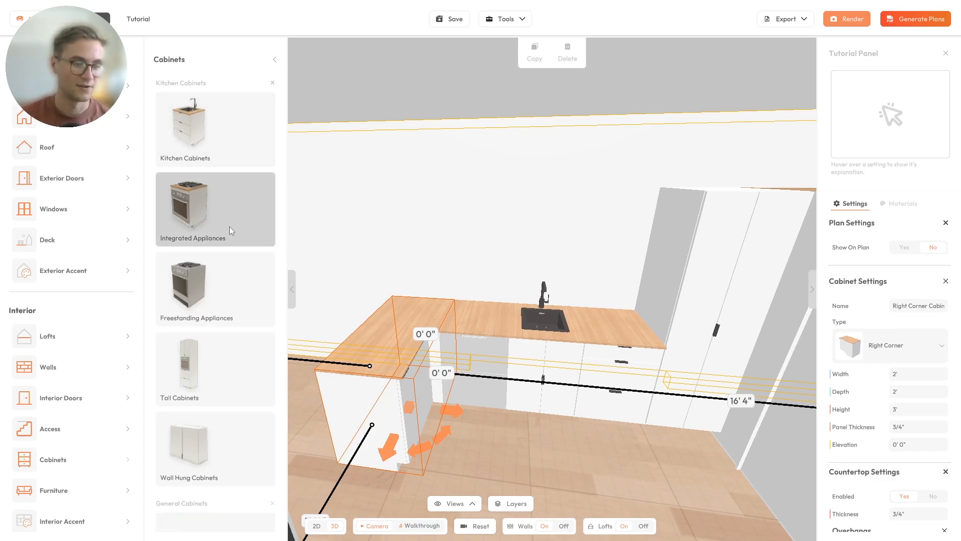
{"action": "scroll", "coordinate": [221, 301], "scroll_direction": "down", "scroll_amount": 2}
{"action": "left_click", "coordinate": [209, 359]}
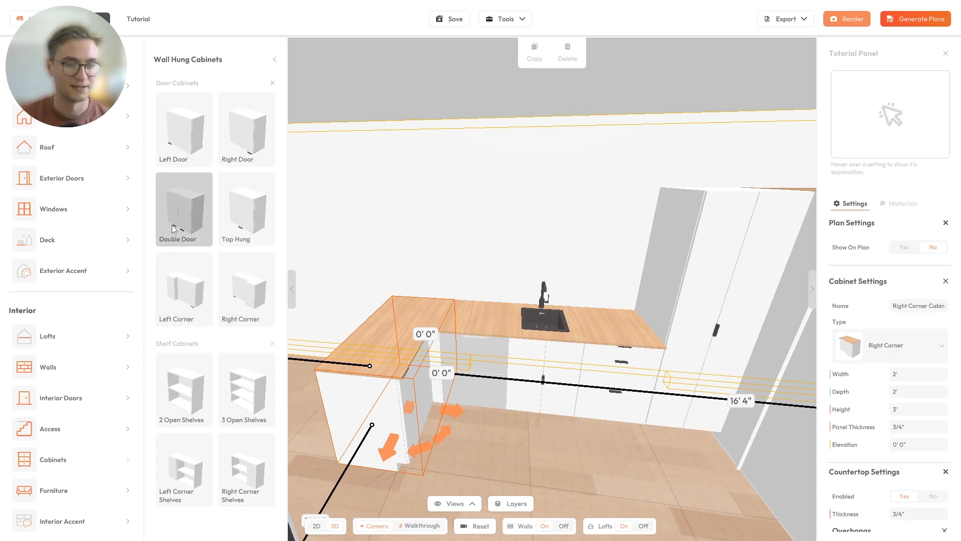
{"action": "left_click", "coordinate": [184, 129]}
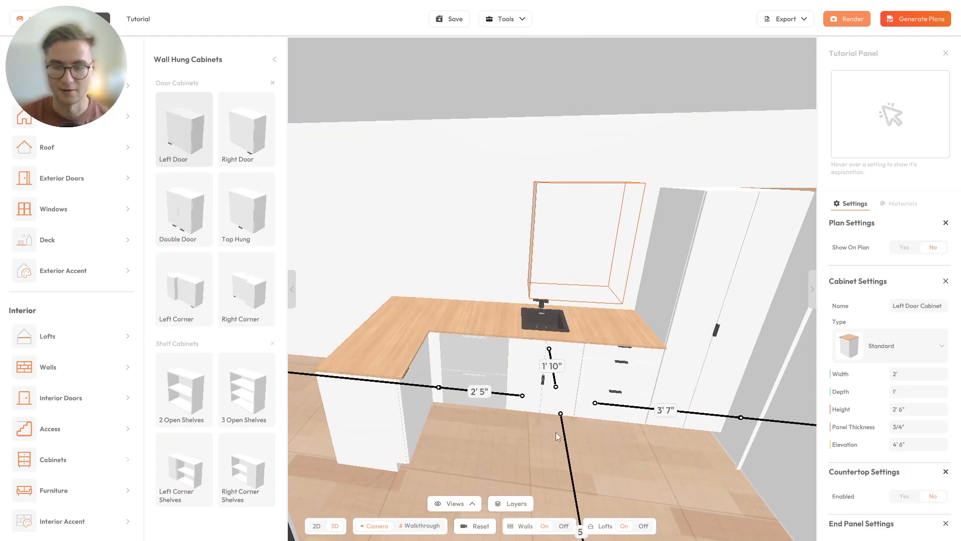
{"action": "left_click", "coordinate": [545, 382]}
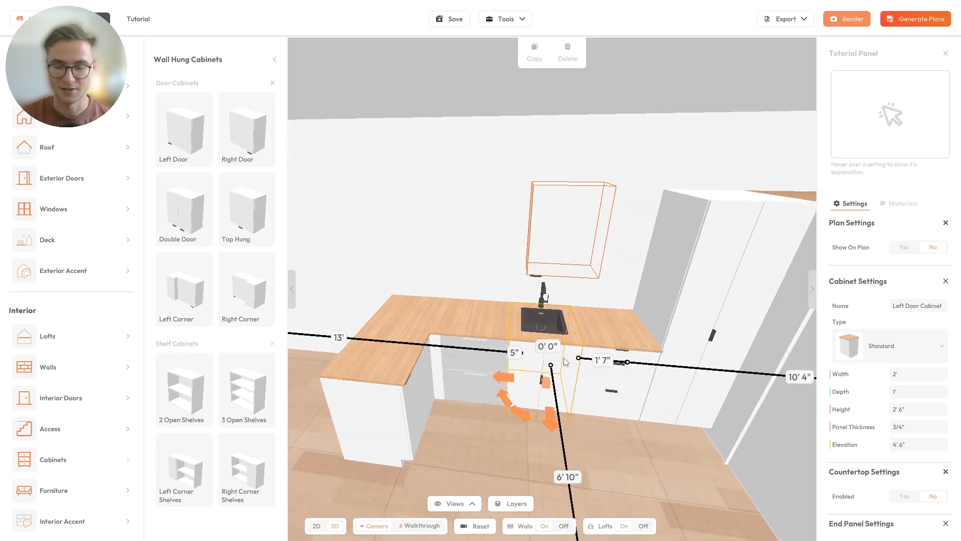
- Position the wall cabinet above the sink, flush against the tall cabinet with 0 gap
{"action": "right_click_drag", "start_coordinate": [491, 346], "coordinate": [468, 344]}
{"action": "left_click_drag", "start_coordinate": [573, 366], "coordinate": [590, 379]}
{"action": "right_click_drag", "start_coordinate": [590, 379], "coordinate": [439, 319]}
{"action": "left_click_drag", "start_coordinate": [495, 370], "coordinate": [466, 350]}
{"action": "right_click_drag", "start_coordinate": [483, 345], "coordinate": [508, 295]}
{"action": "left_click_drag", "start_coordinate": [477, 410], "coordinate": [486, 411]}
{"action": "left_click_drag", "start_coordinate": [512, 380], "coordinate": [464, 368]}
{"action": "left_click_drag", "start_coordinate": [485, 407], "coordinate": [527, 323]}
{"action": "left_click", "coordinate": [577, 324]}
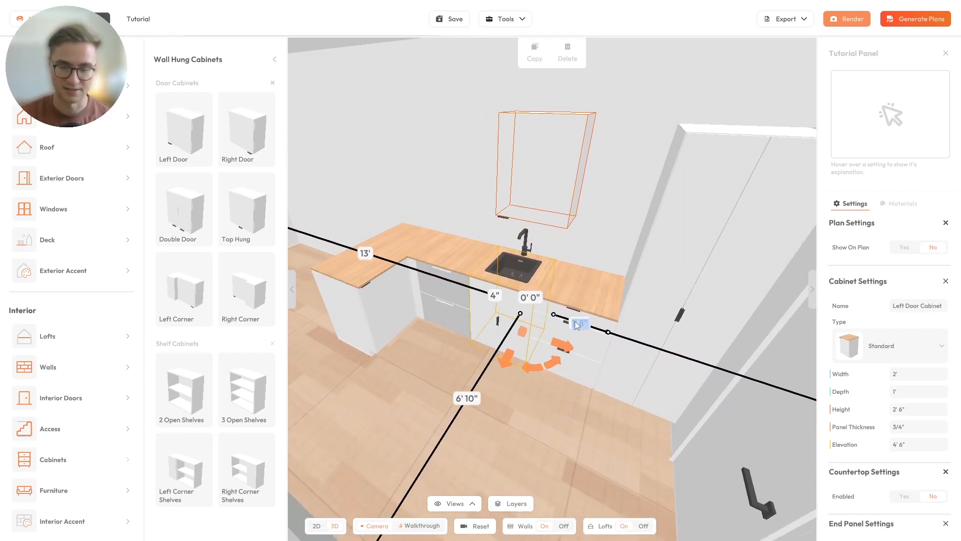
{"action": "key", "text": "Return"}
- Copy the wall cabinet and place the copy alongside it with a 0 gap
{"action": "left_click_drag", "start_coordinate": [486, 244], "coordinate": [528, 238]}
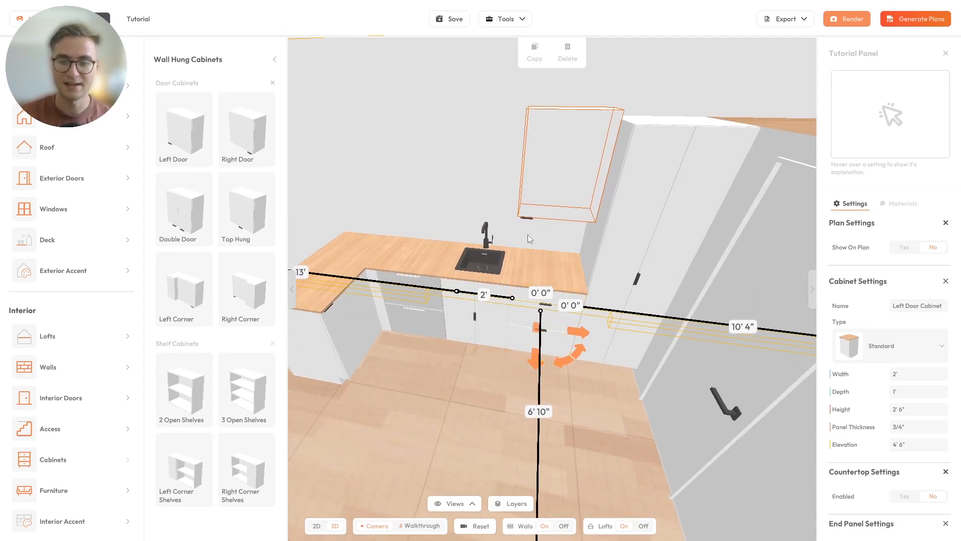
{"action": "right_click_drag", "start_coordinate": [528, 239], "coordinate": [543, 273]}
{"action": "left_click", "coordinate": [534, 50]}
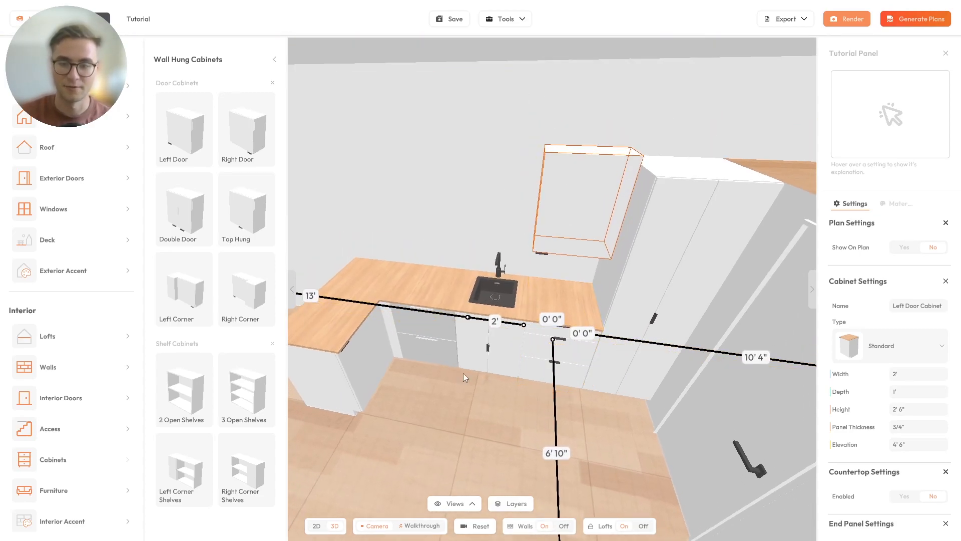
{"action": "left_click", "coordinate": [490, 340]}
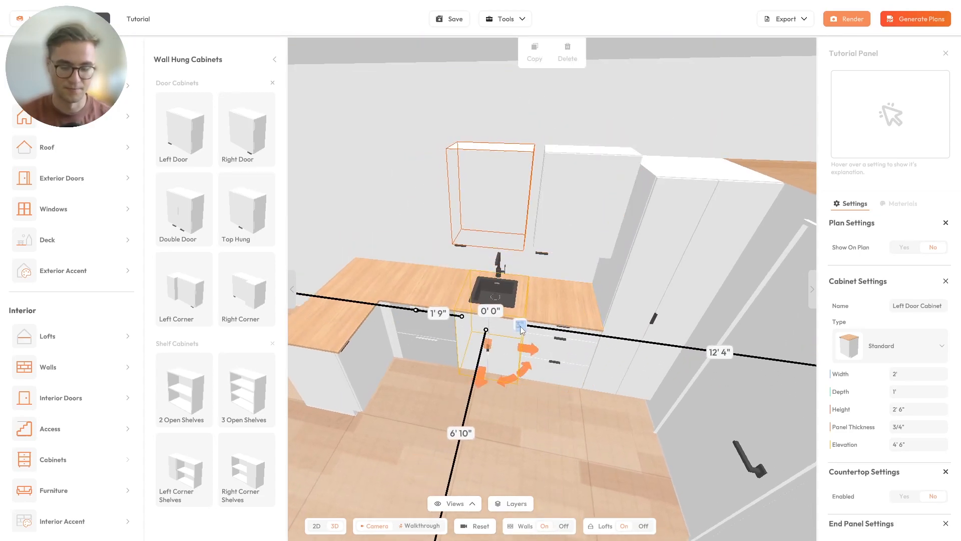
{"action": "key", "text": "Return"}
- Set one wall cabinet's height to 2' 4"
{"action": "left_click_drag", "start_coordinate": [521, 329], "coordinate": [535, 304]}
{"action": "right_click_drag", "start_coordinate": [577, 187], "coordinate": [557, 208]}
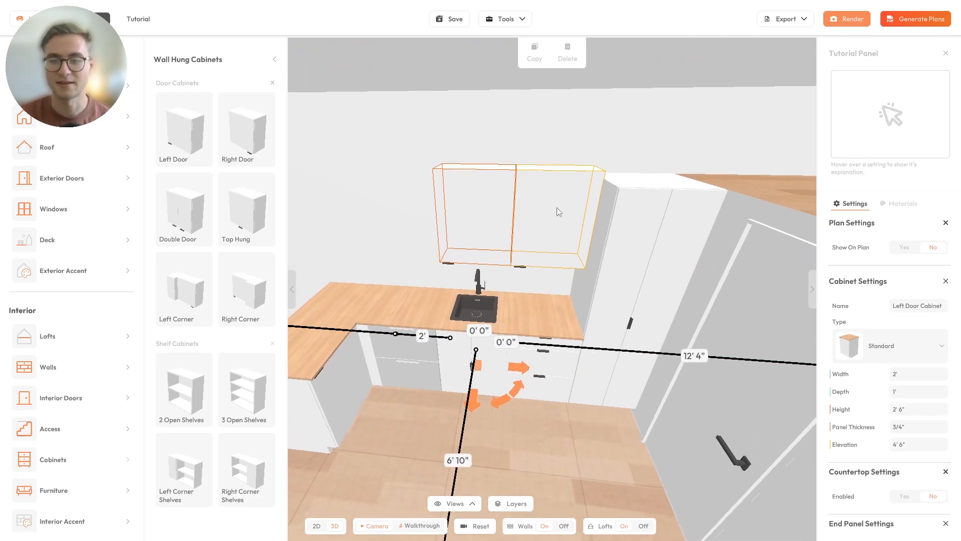
{"action": "left_click", "coordinate": [583, 200]}
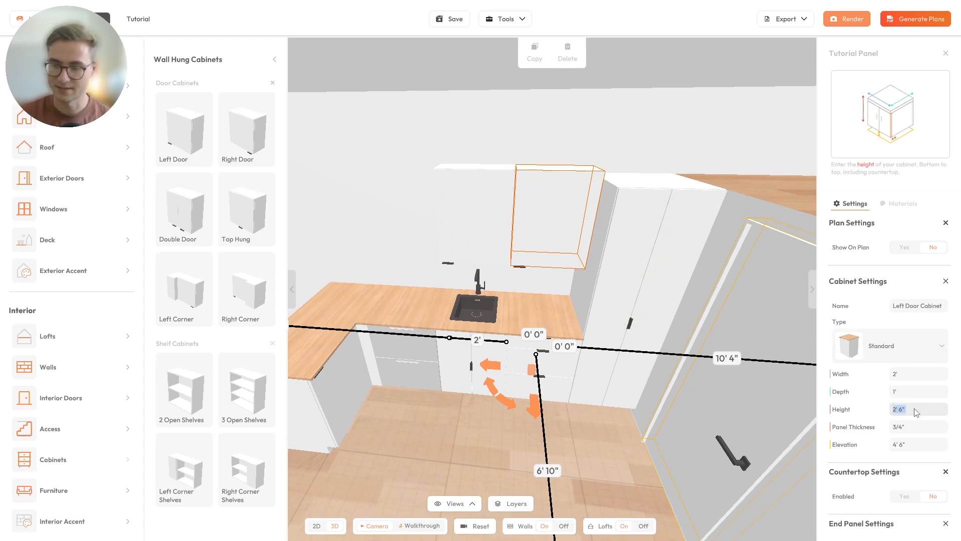
{"action": "type", "text": "\""}
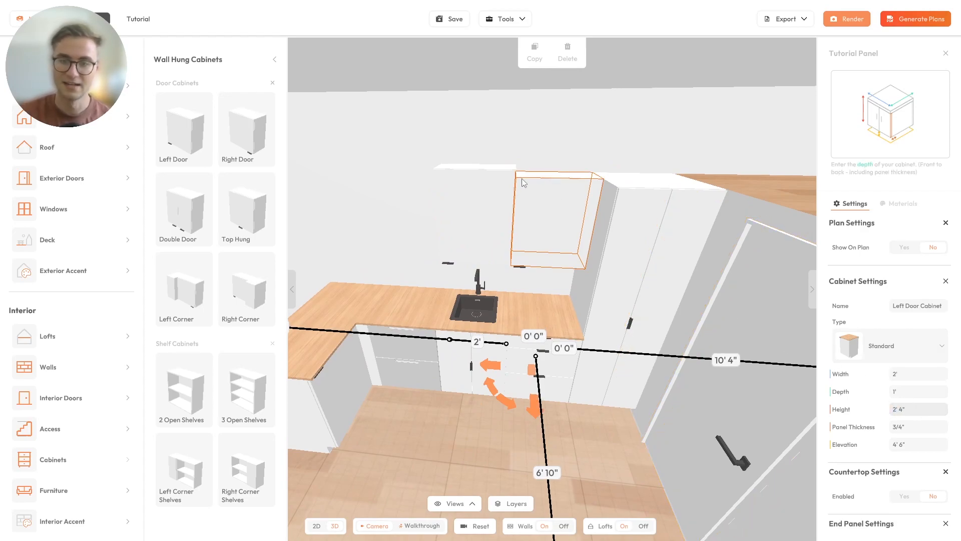
{"action": "left_click", "coordinate": [518, 217]}
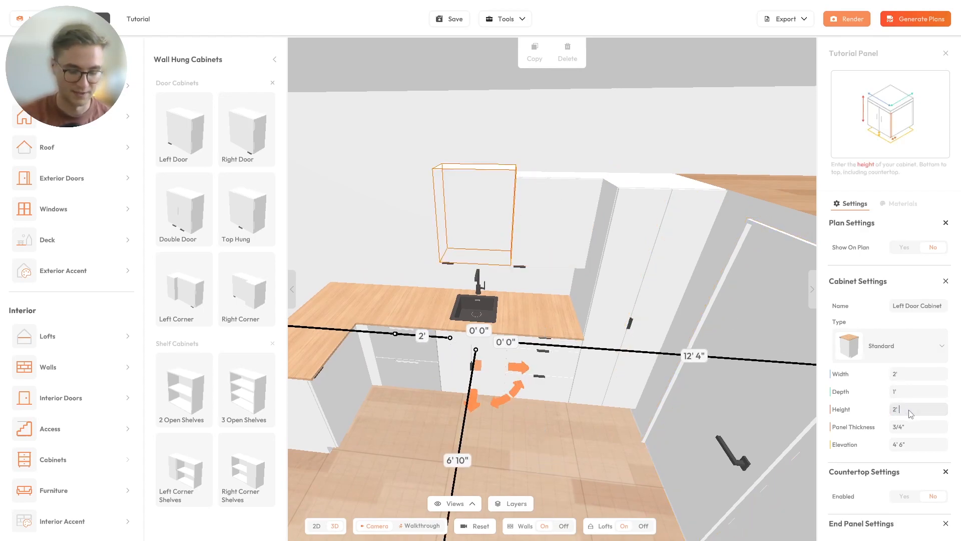
- Give both Left Door wall cabinets 4' 10" elevation and 2' height
{"action": "left_click_drag", "start_coordinate": [479, 271], "coordinate": [491, 225]}
{"action": "scroll", "coordinate": [479, 237], "scroll_direction": "up", "scroll_amount": 2}
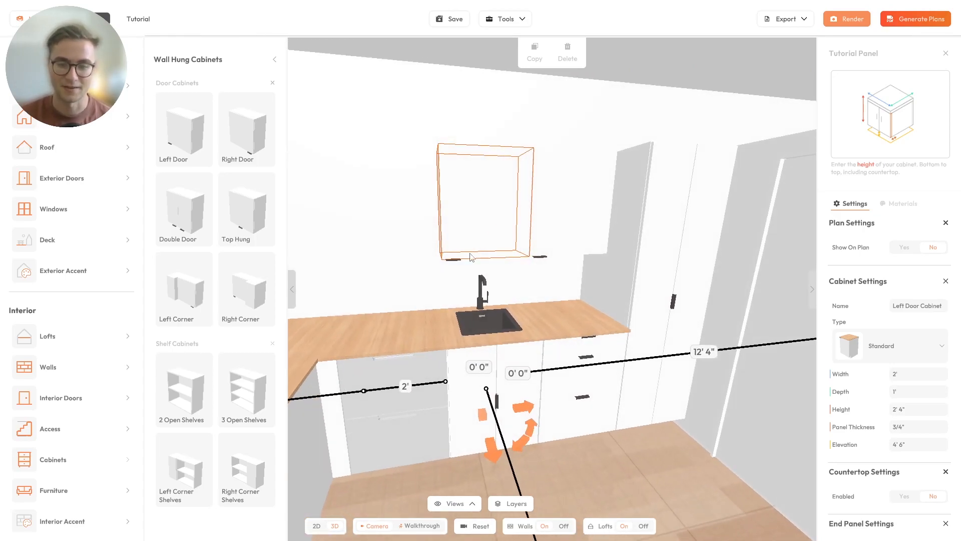
{"action": "left_click_drag", "start_coordinate": [480, 274], "coordinate": [427, 244]}
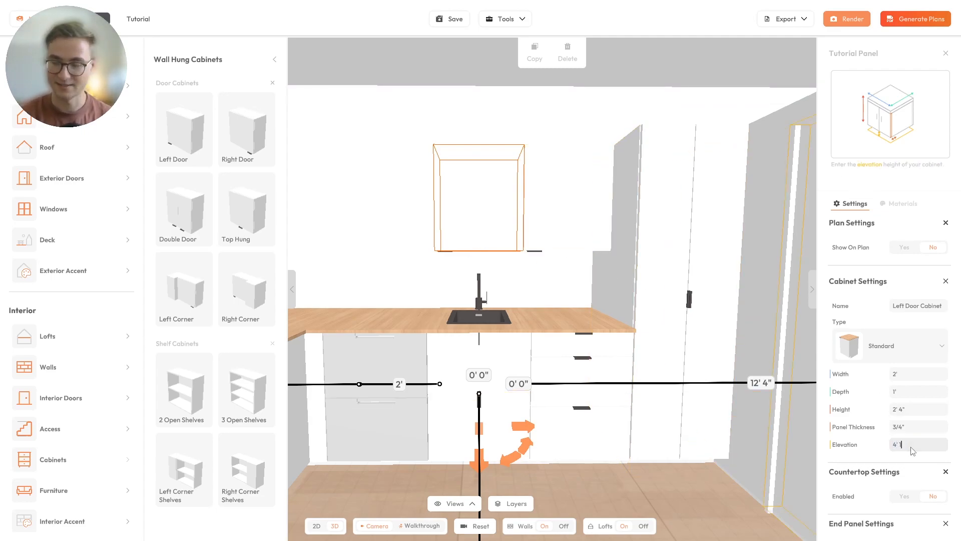
{"action": "type", "text": "\""}
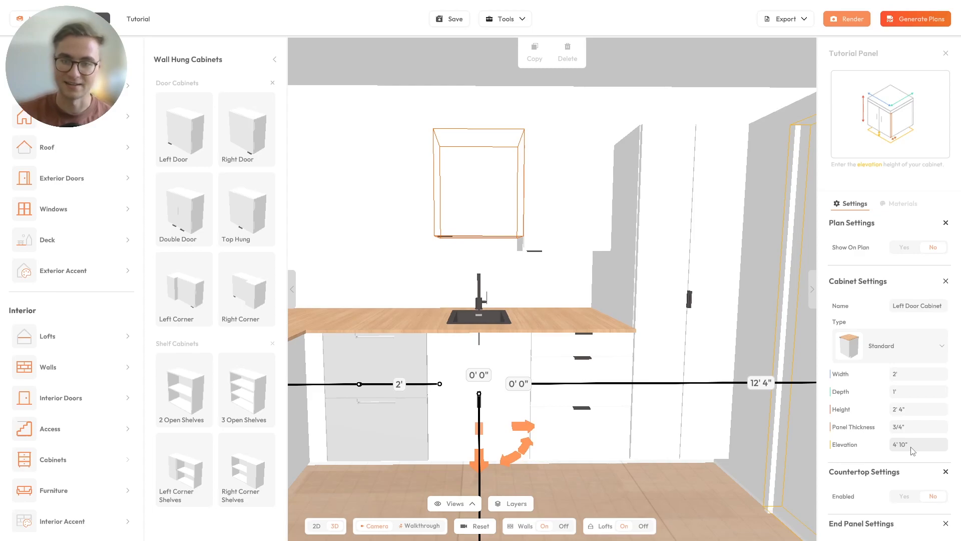
{"action": "left_click_drag", "start_coordinate": [550, 212], "coordinate": [590, 248]}
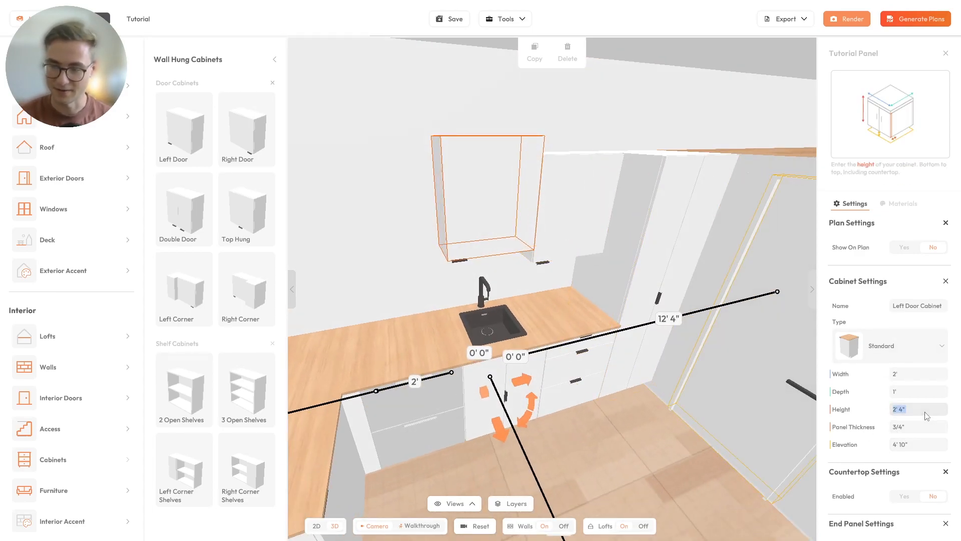
{"action": "type", "text": "2'"}
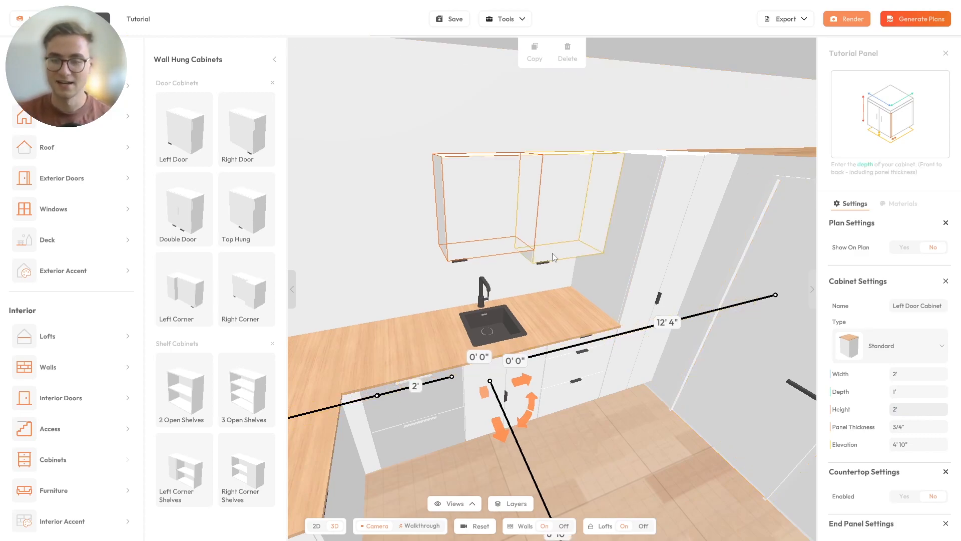
{"action": "left_click", "coordinate": [560, 199]}
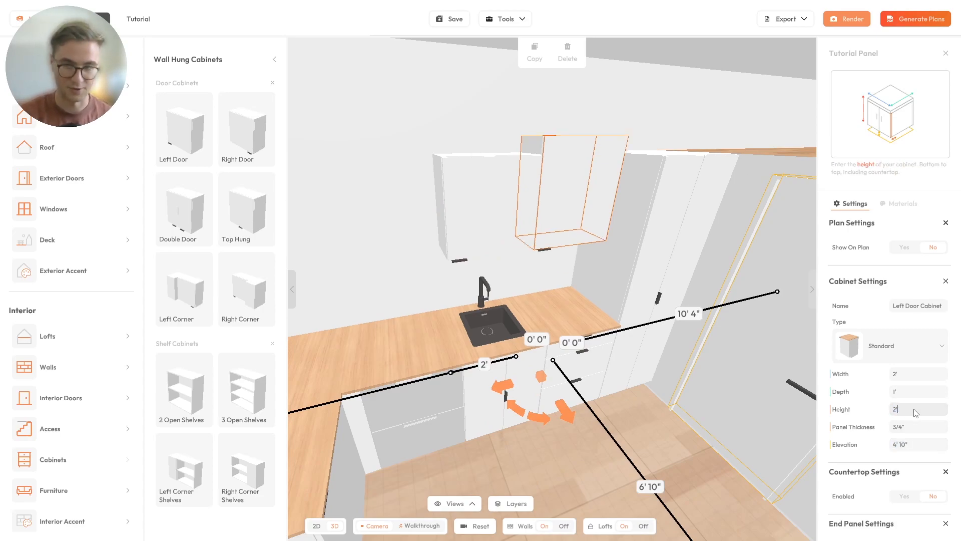
{"action": "key", "text": "Return"}
{"action": "left_click_drag", "start_coordinate": [703, 373], "coordinate": [521, 296]}
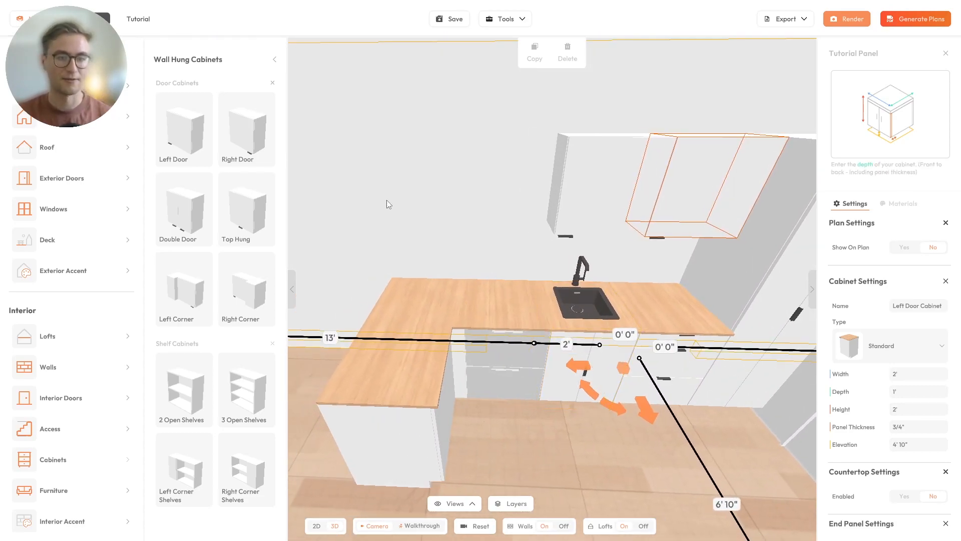
{"action": "left_click", "coordinate": [274, 60]}
{"action": "scroll", "coordinate": [238, 149], "scroll_direction": "down", "scroll_amount": 3}
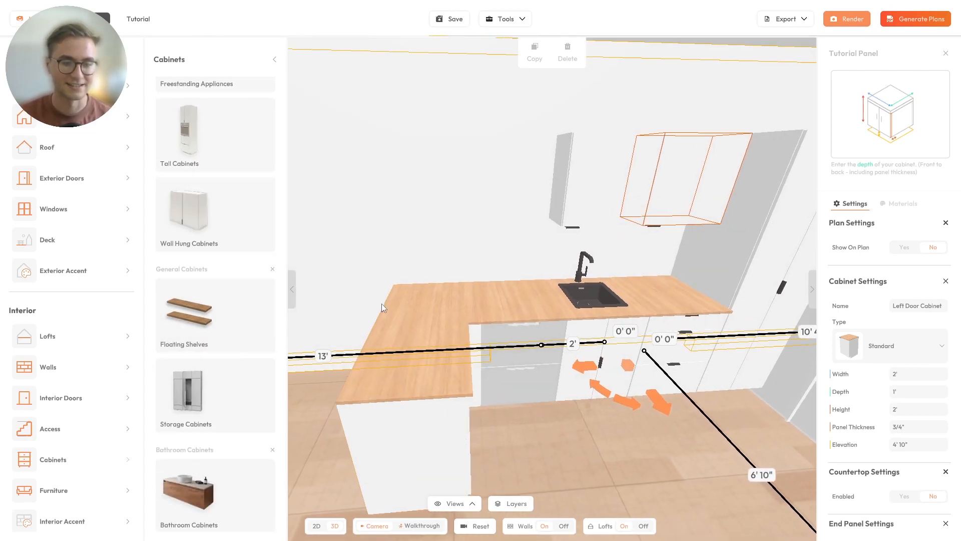
- Place a 4'-wide Floating Shelf above the counter
{"action": "left_click", "coordinate": [200, 320]}
{"action": "left_click", "coordinate": [184, 129]}
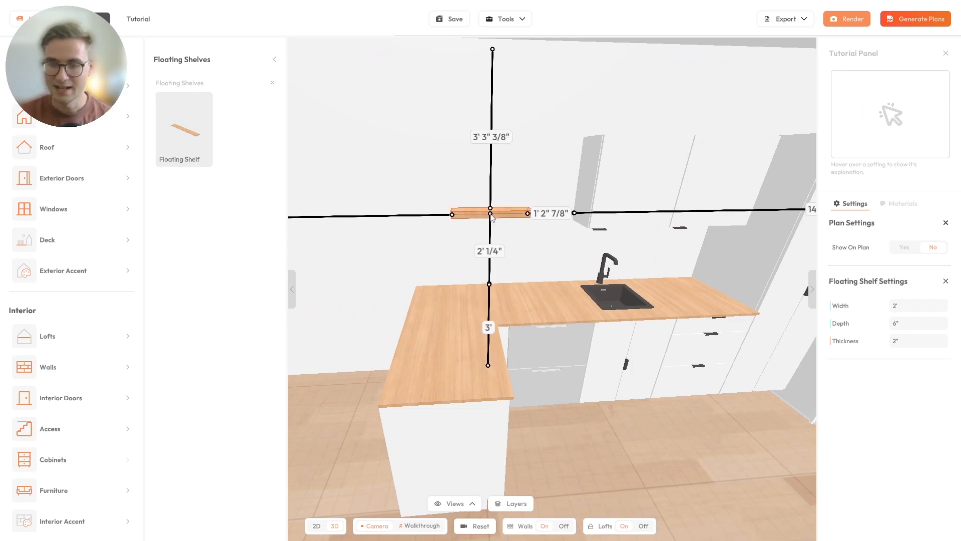
{"action": "left_click", "coordinate": [490, 215]}
{"action": "left_click_drag", "start_coordinate": [508, 249], "coordinate": [463, 233]}
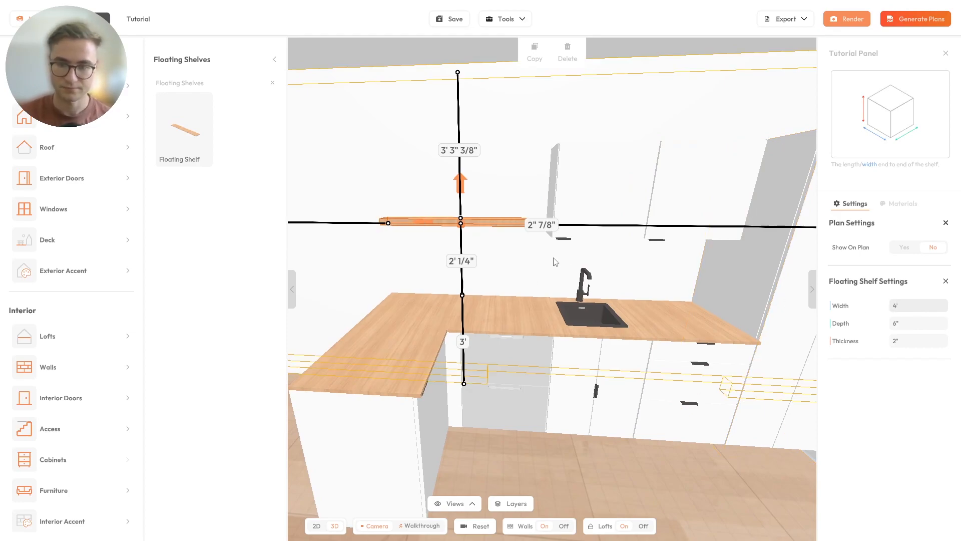
{"action": "left_click", "coordinate": [604, 210]}
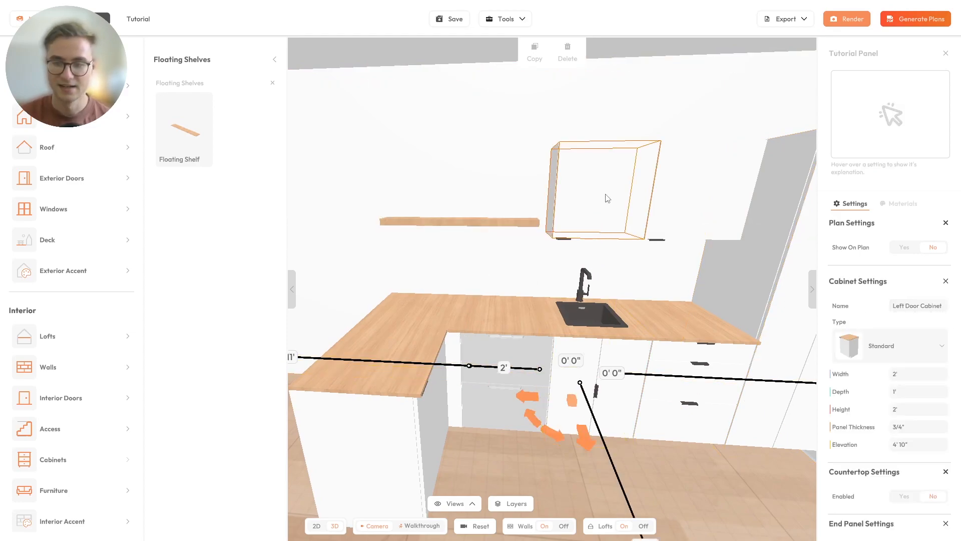
{"action": "left_click_drag", "start_coordinate": [607, 306], "coordinate": [576, 294]}
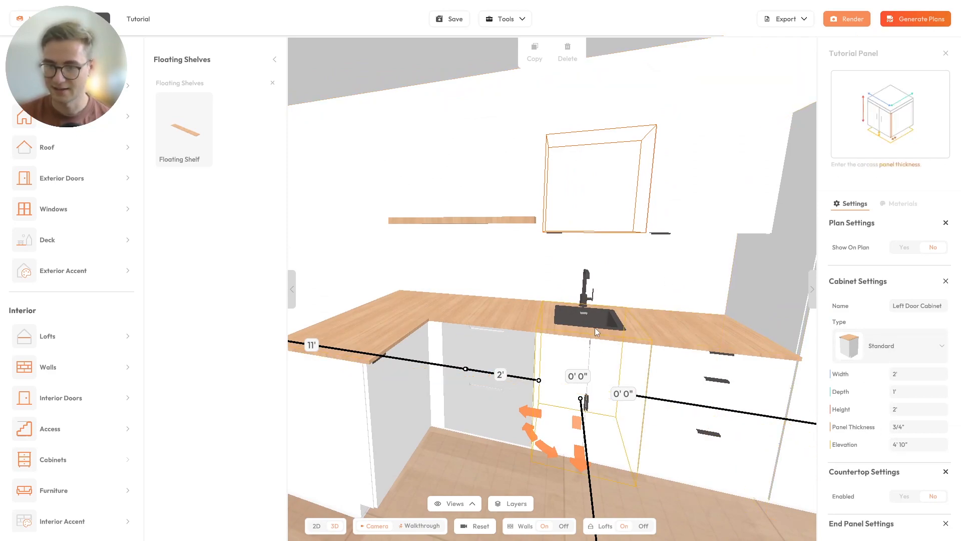
{"action": "left_click", "coordinate": [458, 220]}
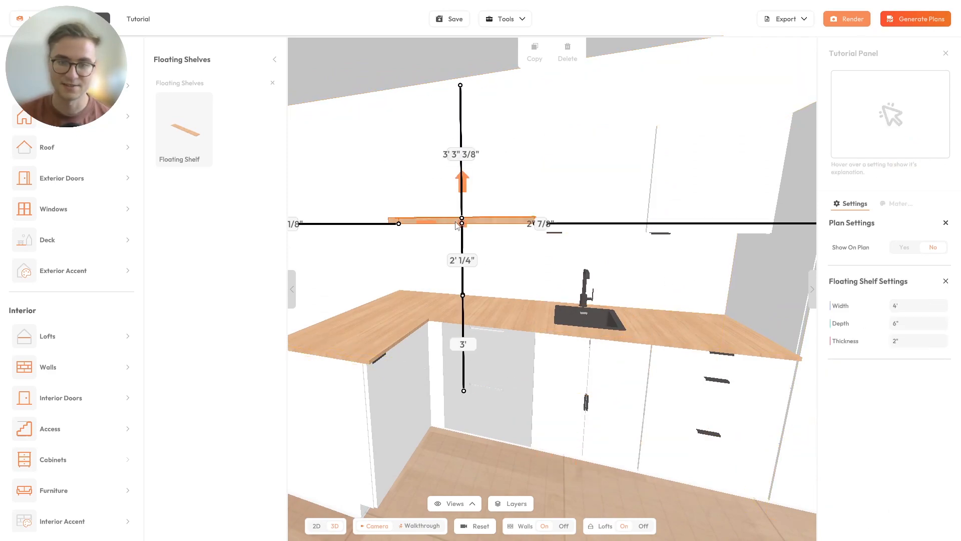
- Raise the shelf to 1' 10" above the counter and set its side gap to 0
{"action": "left_click", "coordinate": [469, 264]}
{"action": "type", "text": "1' 10"}
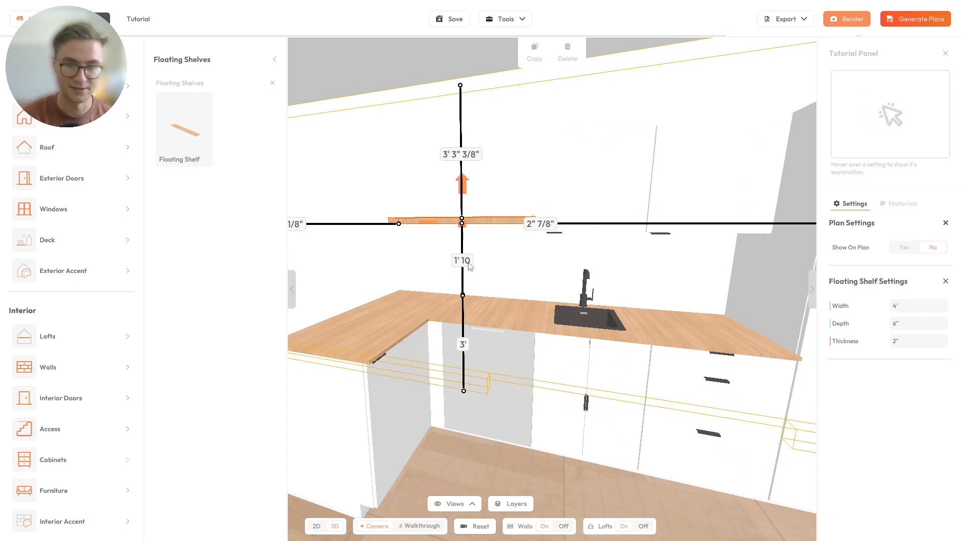
{"action": "type", "text": "\""}
{"action": "key", "text": "Return"}
{"action": "left_click_drag", "start_coordinate": [476, 245], "coordinate": [483, 290]}
{"action": "left_click_drag", "start_coordinate": [420, 235], "coordinate": [345, 234]}
{"action": "type", "text": "0"}
{"action": "key", "text": "Return"}
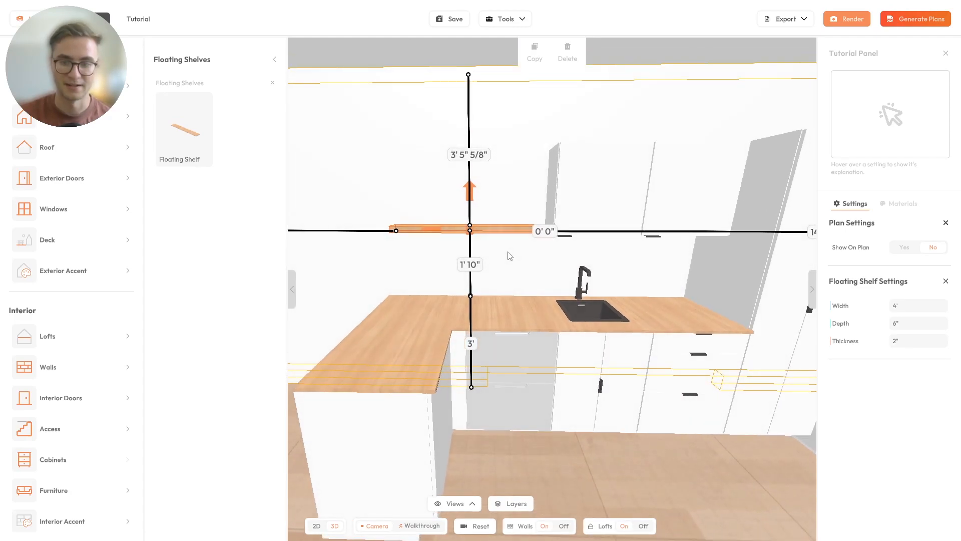
{"action": "left_click", "coordinate": [507, 252]}
{"action": "left_click_drag", "start_coordinate": [509, 233], "coordinate": [467, 221]}
{"action": "left_click", "coordinate": [472, 251]}
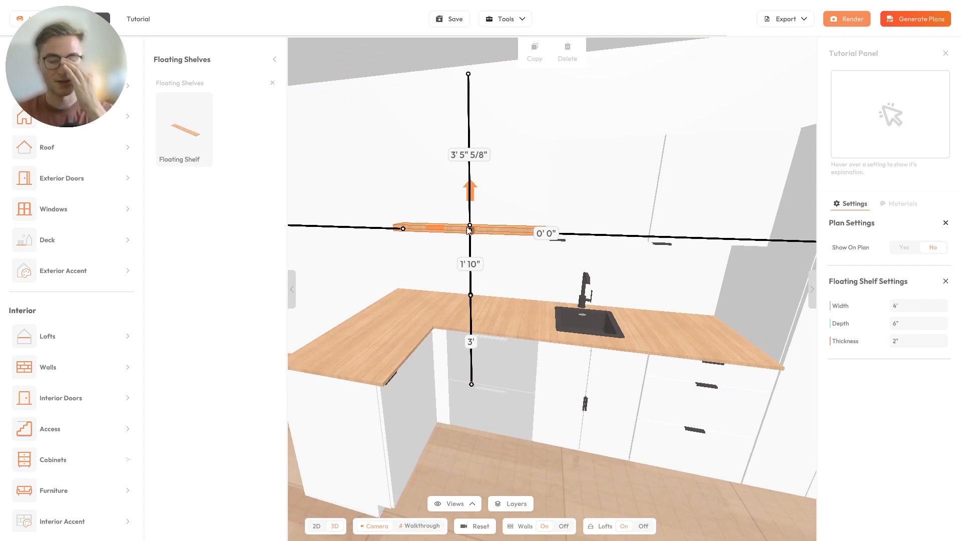
- Drag in a new floating shelf above the first, then cancel its placement
{"action": "scroll", "coordinate": [446, 247], "scroll_direction": "up", "scroll_amount": 3}
{"action": "left_click_drag", "start_coordinate": [178, 142], "coordinate": [551, 203]}
{"action": "left_click_drag", "start_coordinate": [457, 192], "coordinate": [436, 171]}
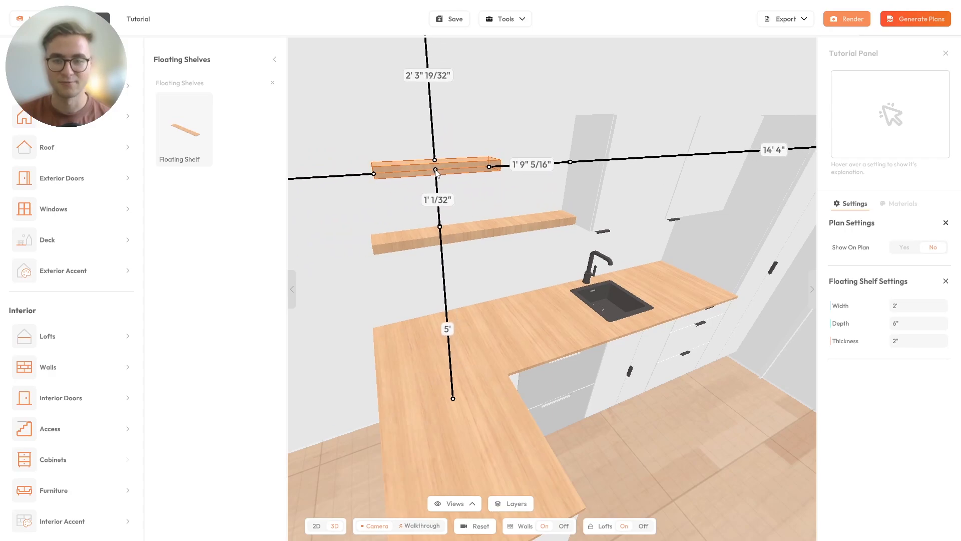
{"action": "key", "text": "Escape"}
- Duplicate the existing floating shelf above the original and set its wall distance to 0
{"action": "left_click_drag", "start_coordinate": [518, 191], "coordinate": [443, 202]}
{"action": "left_click", "coordinate": [442, 220]}
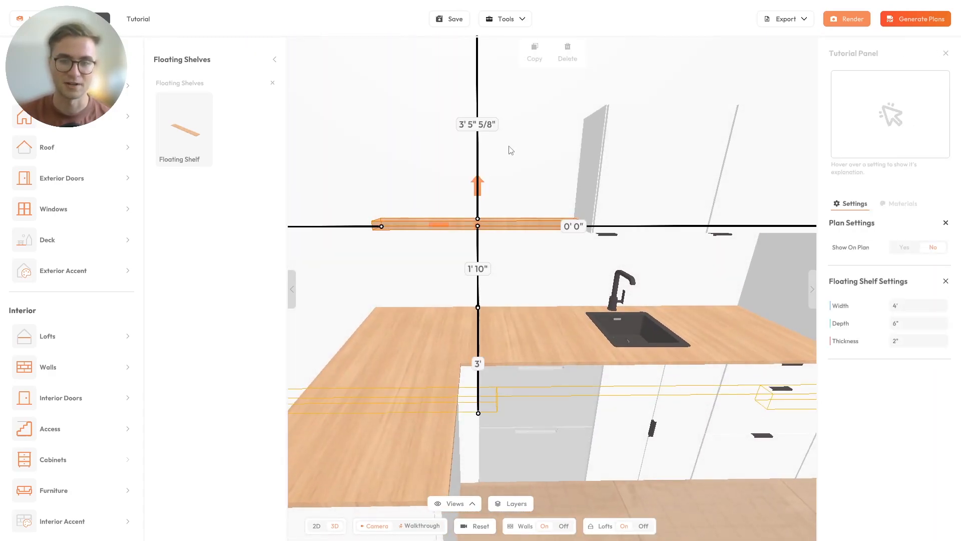
{"action": "left_click", "coordinate": [532, 64]}
{"action": "left_click", "coordinate": [448, 160]}
{"action": "type", "text": "0"}
{"action": "key", "text": "Return"}
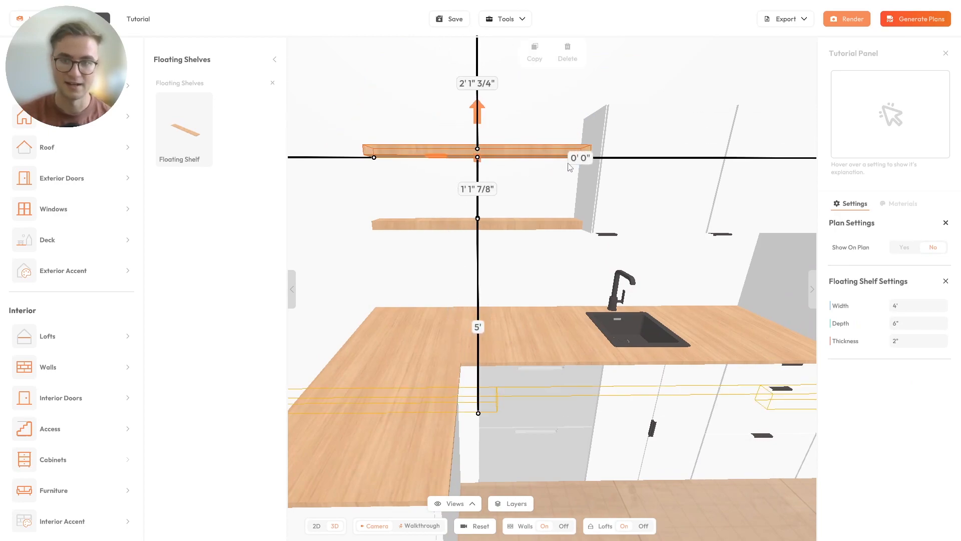
- Set the gap between the two shelves to 1' 6", then to 1'
{"action": "left_click", "coordinate": [478, 189]}
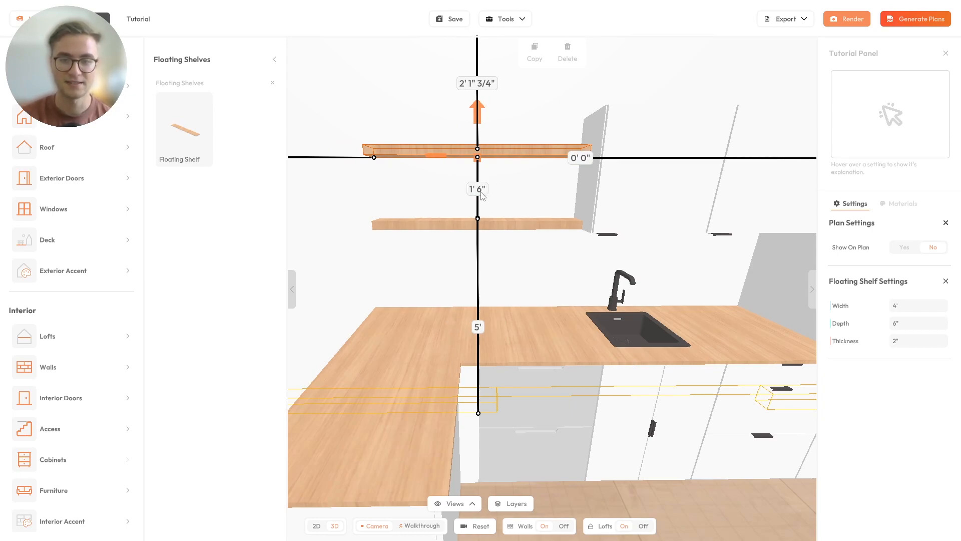
{"action": "type", "text": "1' 6\""}
{"action": "key", "text": "Return"}
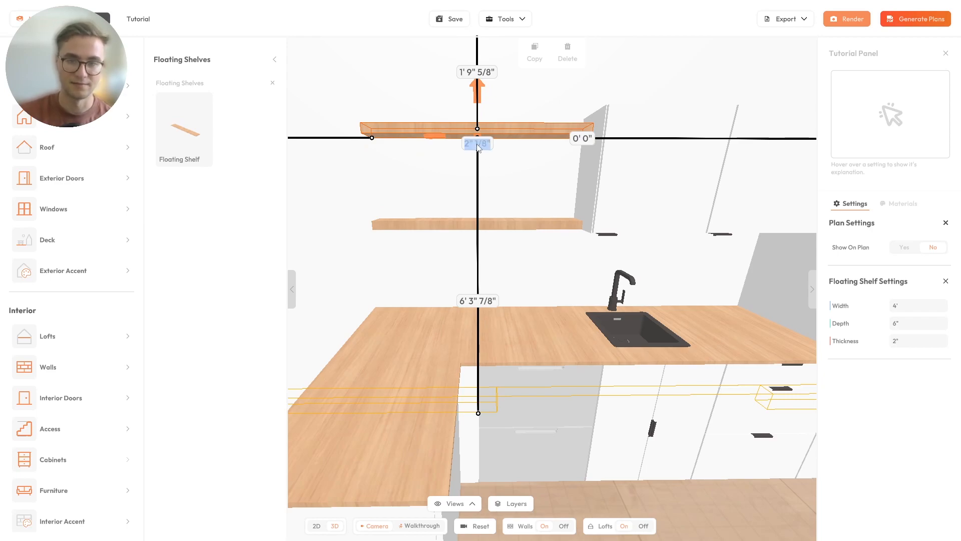
{"action": "key", "text": "Return"}
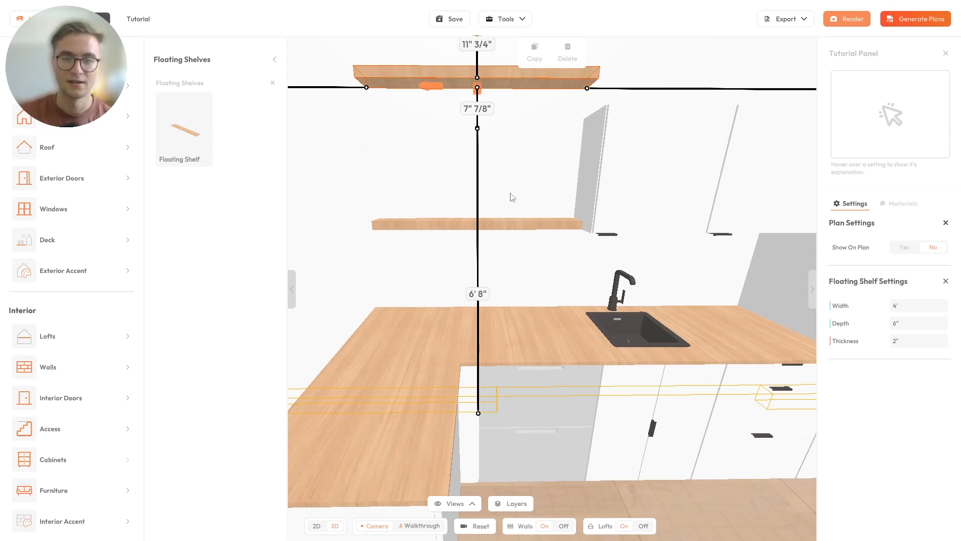
{"action": "left_click_drag", "start_coordinate": [510, 193], "coordinate": [567, 199]}
{"action": "right_click_drag", "start_coordinate": [505, 156], "coordinate": [509, 175]}
{"action": "left_click_drag", "start_coordinate": [487, 131], "coordinate": [510, 205]}
{"action": "key", "text": "Return"}
- Set the upper shelf's wall distance to 0 and the shelf gap to 10"
{"action": "left_click", "coordinate": [537, 202]}
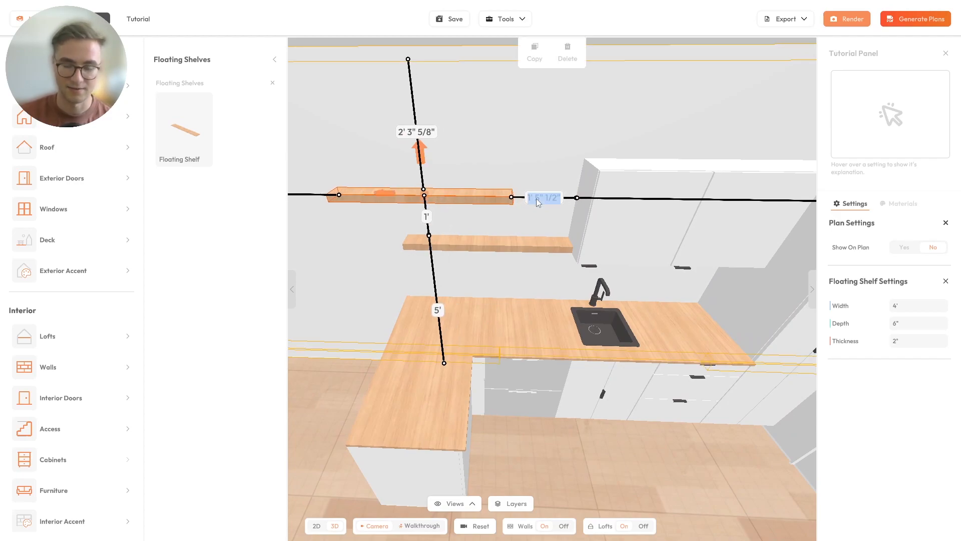
{"action": "type", "text": "0"}
{"action": "key", "text": "Return"}
{"action": "left_click_drag", "start_coordinate": [453, 218], "coordinate": [408, 241]}
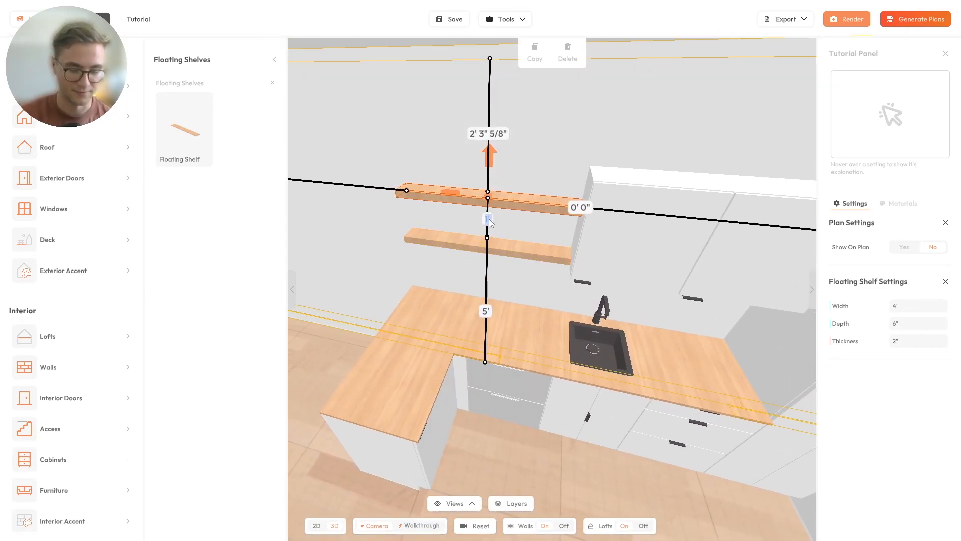
{"action": "key", "text": "Return"}
{"action": "left_click_drag", "start_coordinate": [490, 224], "coordinate": [525, 176]}
- Duplicate the shelf as a third one on top, with a 9" gap below the middle shelf
{"action": "left_click", "coordinate": [535, 50]}
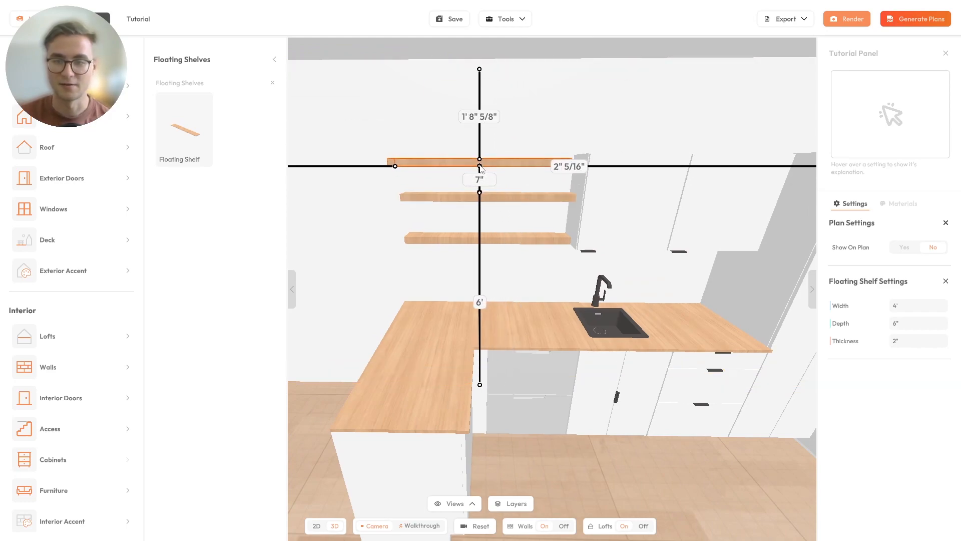
{"action": "left_click", "coordinate": [479, 167]}
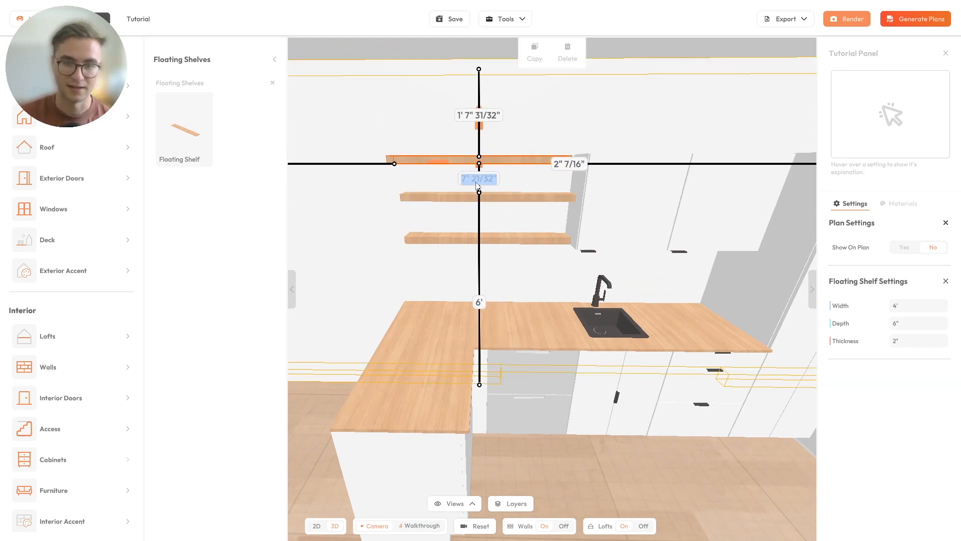
{"action": "left_click", "coordinate": [479, 197]}
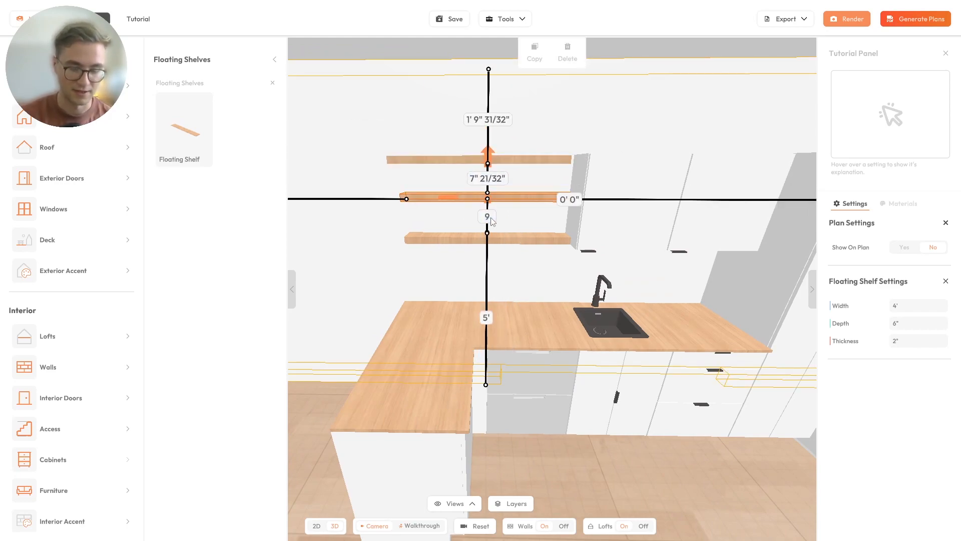
{"action": "key", "text": "Return"}
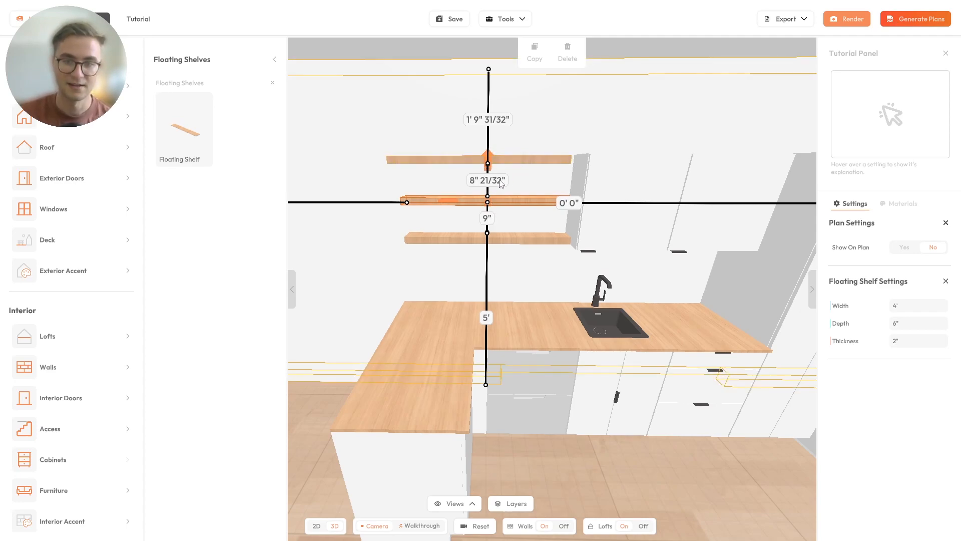
- Set a 9" gap below the top shelf, then deselect it
{"action": "left_click", "coordinate": [515, 161]}
{"action": "left_click", "coordinate": [472, 181]}
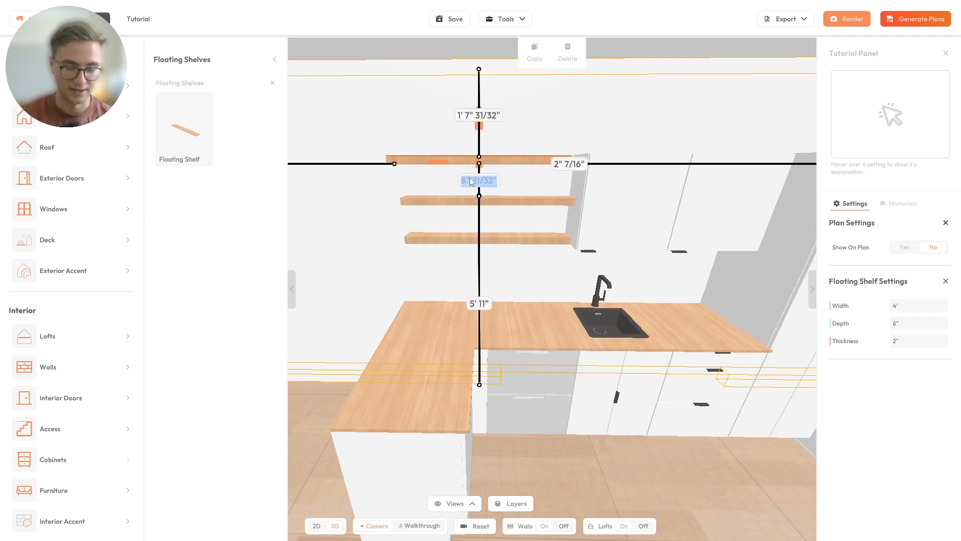
{"action": "type", "text": "9"}
{"action": "key", "text": "Return"}
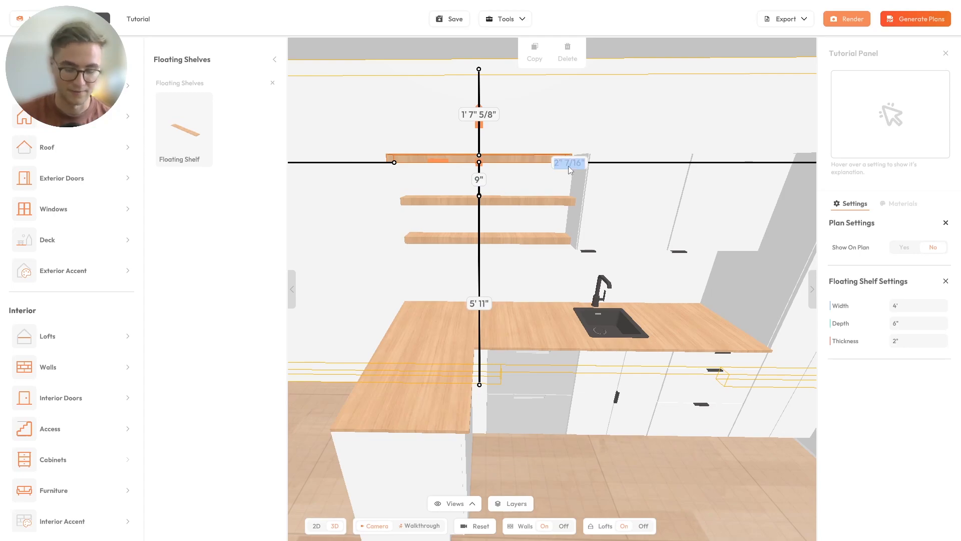
{"action": "left_click_drag", "start_coordinate": [511, 191], "coordinate": [500, 301]}
{"action": "left_click", "coordinate": [641, 345]}
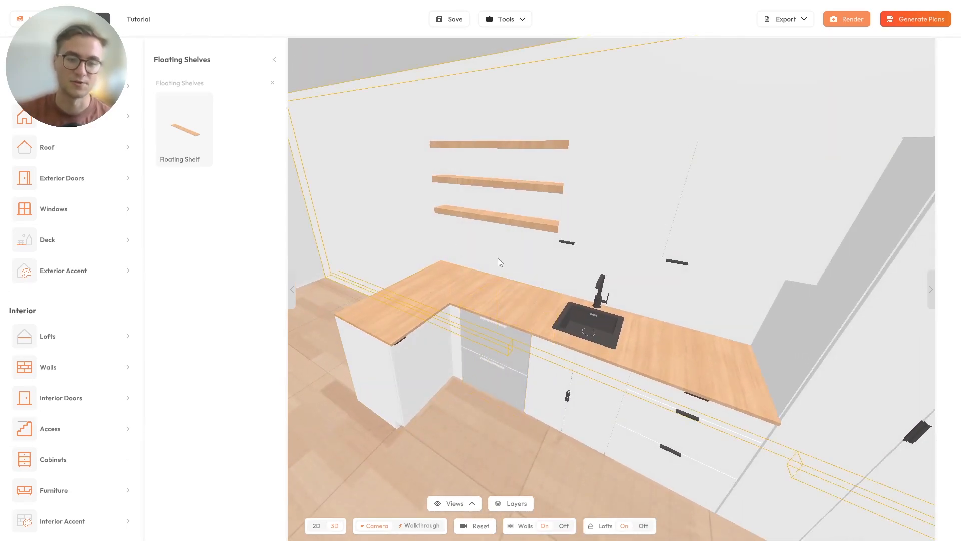
- Close the floating shelves catalog, select the corner cabinet, and orbit around the kitchen corner
{"action": "left_click", "coordinate": [292, 289]}
{"action": "left_click_drag", "start_coordinate": [449, 267], "coordinate": [380, 298]}
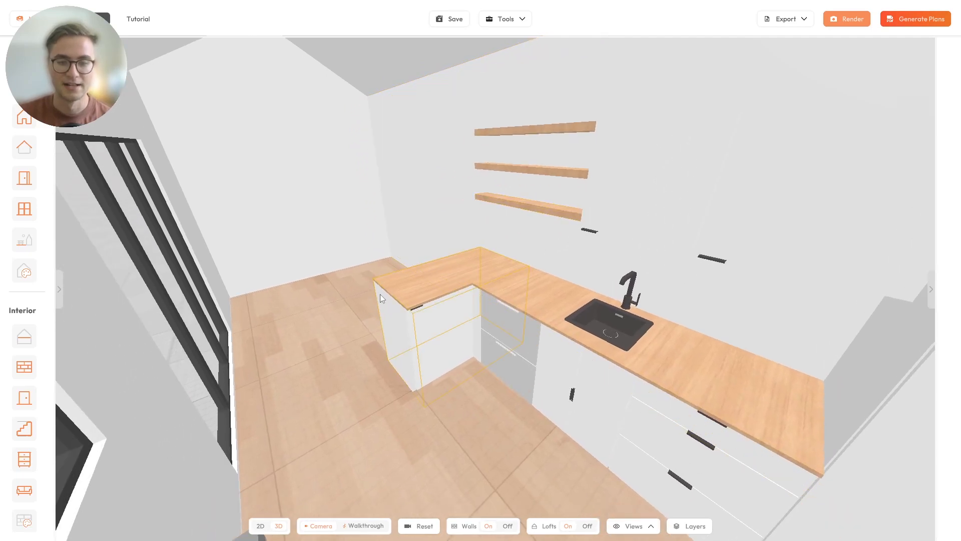
{"action": "left_click", "coordinate": [418, 293]}
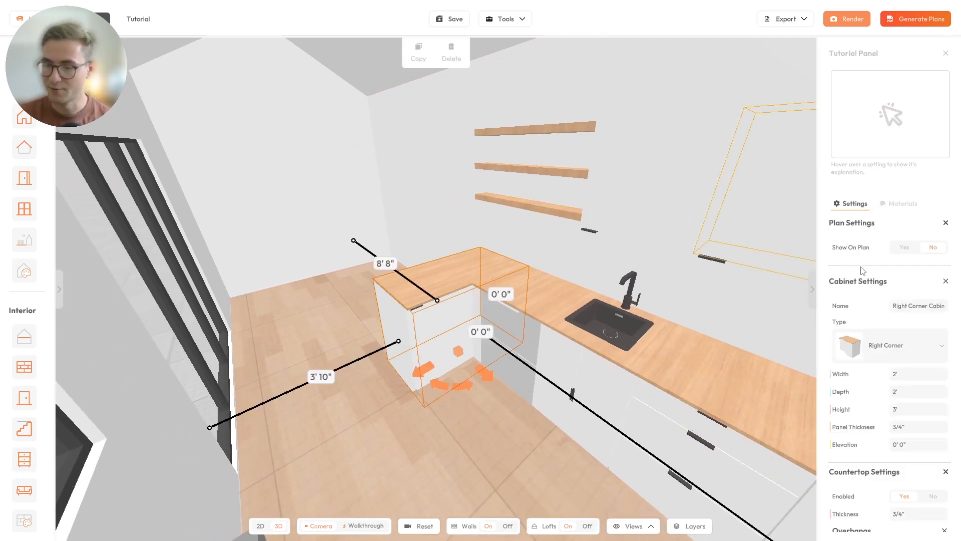
{"action": "scroll", "coordinate": [851, 291], "scroll_direction": "down", "scroll_amount": 2}
{"action": "scroll", "coordinate": [876, 300], "scroll_direction": "up", "scroll_amount": 1}
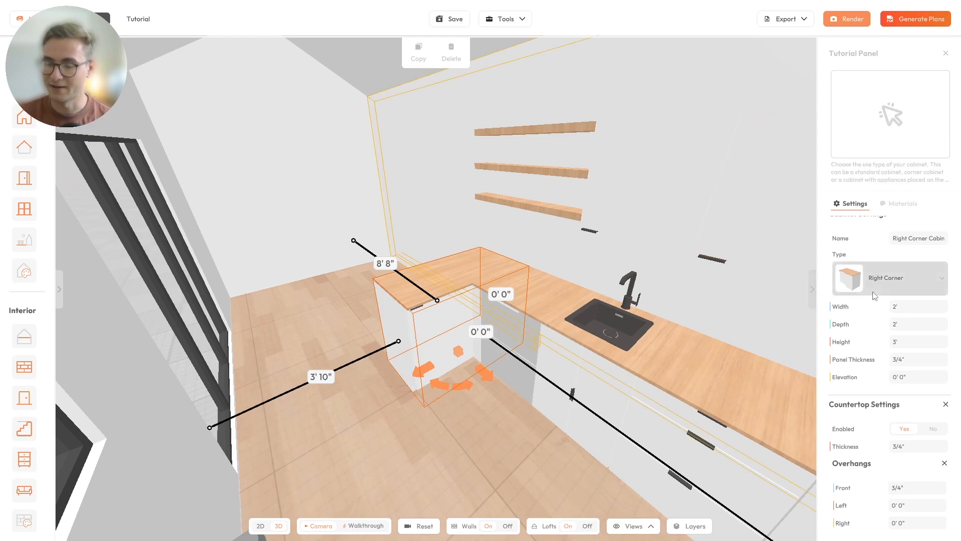
{"action": "scroll", "coordinate": [872, 296], "scroll_direction": "up", "scroll_amount": 1}
{"action": "left_click_drag", "start_coordinate": [801, 308], "coordinate": [437, 281]}
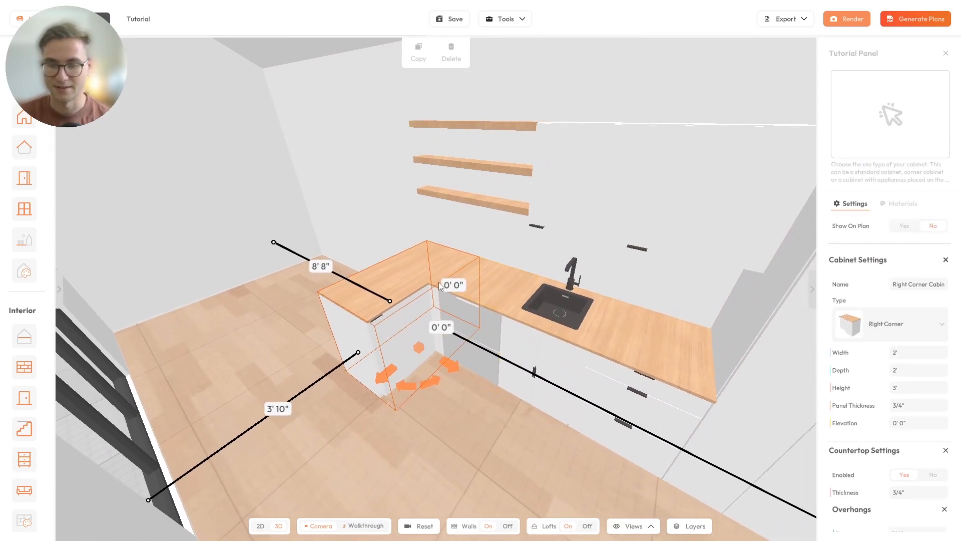
- Switch the sink cabinet's type to Standard, then back to Sink
{"action": "left_click", "coordinate": [549, 317]}
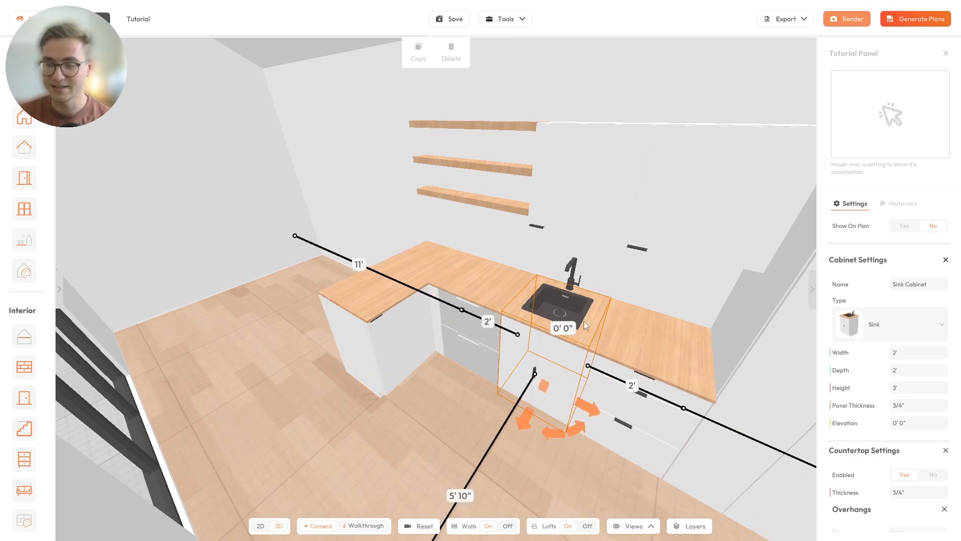
{"action": "left_click", "coordinate": [881, 325]}
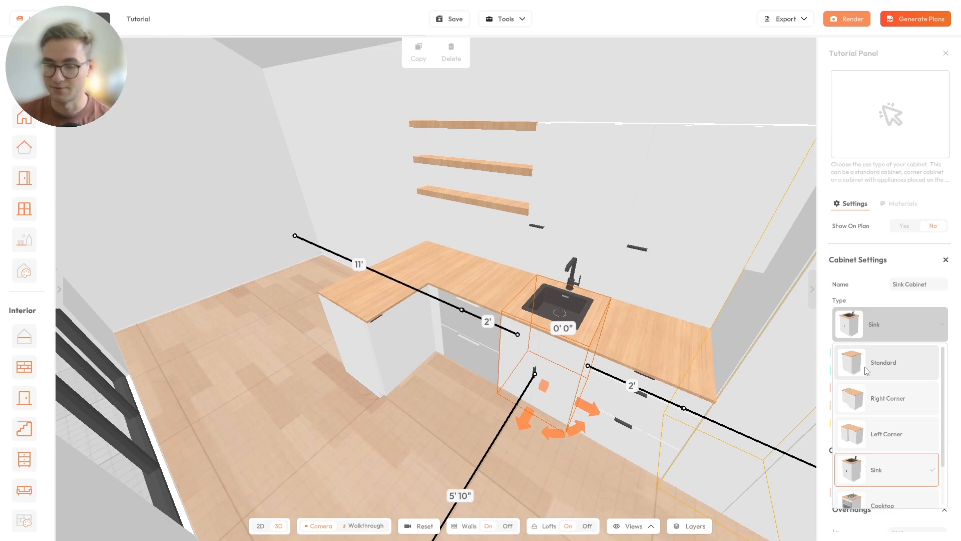
{"action": "left_click", "coordinate": [892, 371]}
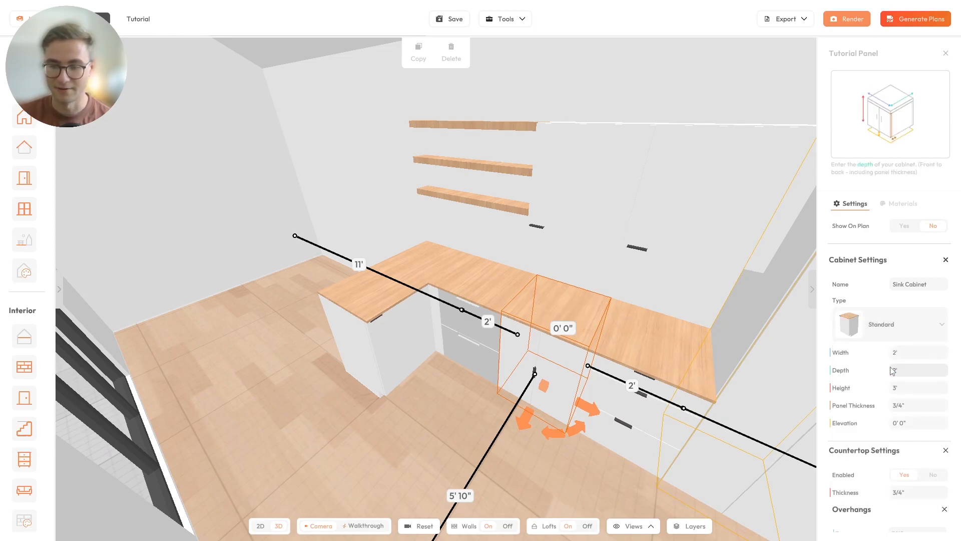
{"action": "left_click", "coordinate": [896, 338]}
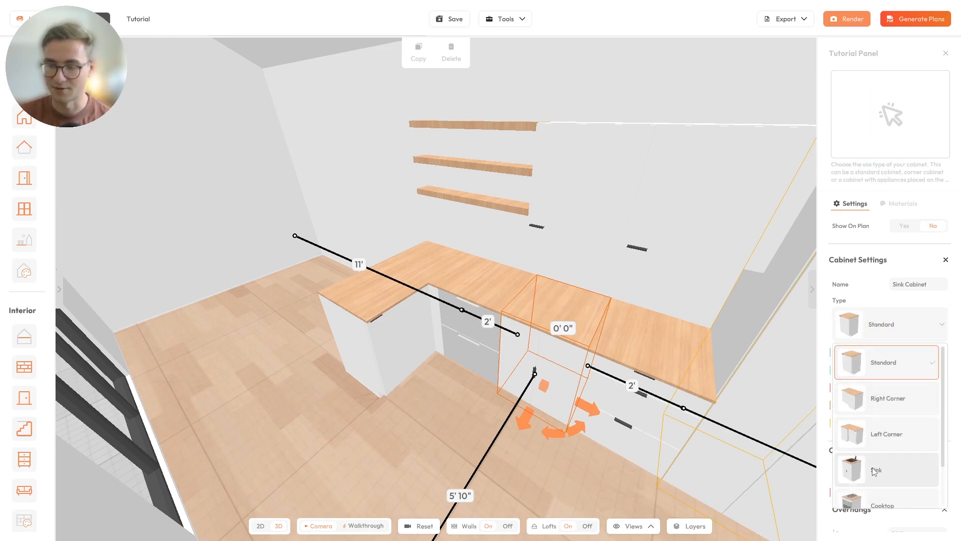
{"action": "left_click", "coordinate": [873, 470]}
- Change the sink cabinet to a Cooktop cabinet, then restore it to Sink
{"action": "left_click", "coordinate": [883, 316]}
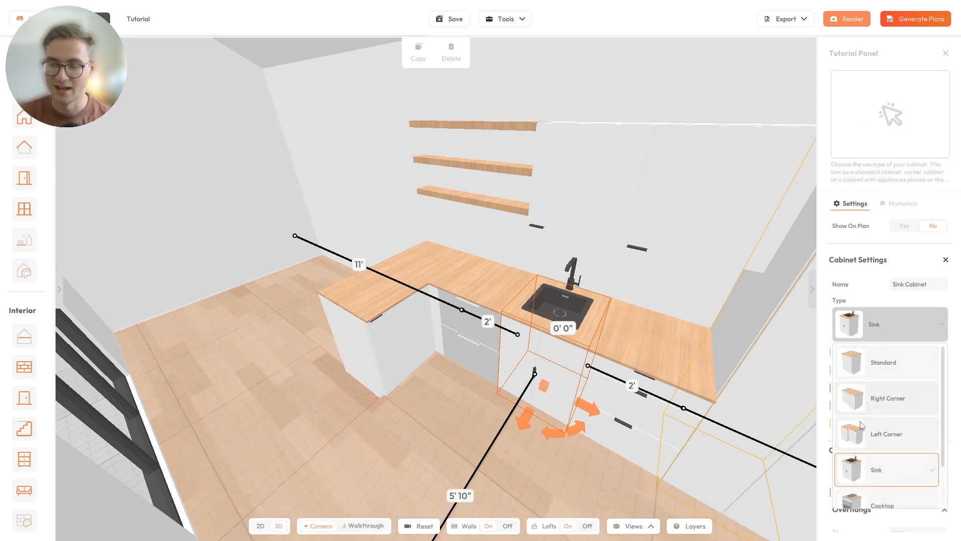
{"action": "scroll", "coordinate": [879, 398], "scroll_direction": "down", "scroll_amount": 1}
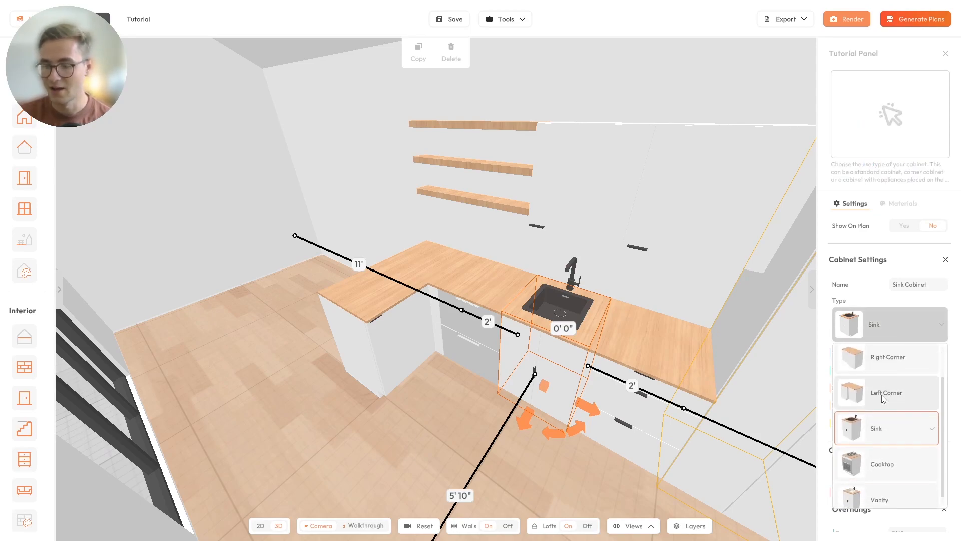
{"action": "left_click", "coordinate": [879, 456]}
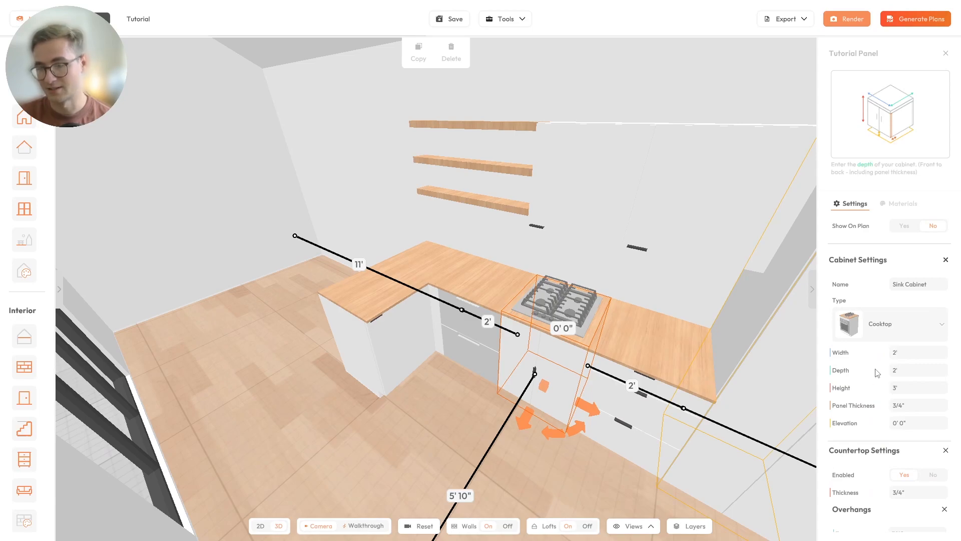
{"action": "left_click", "coordinate": [896, 324]}
{"action": "scroll", "coordinate": [869, 403], "scroll_direction": "down", "scroll_amount": 1}
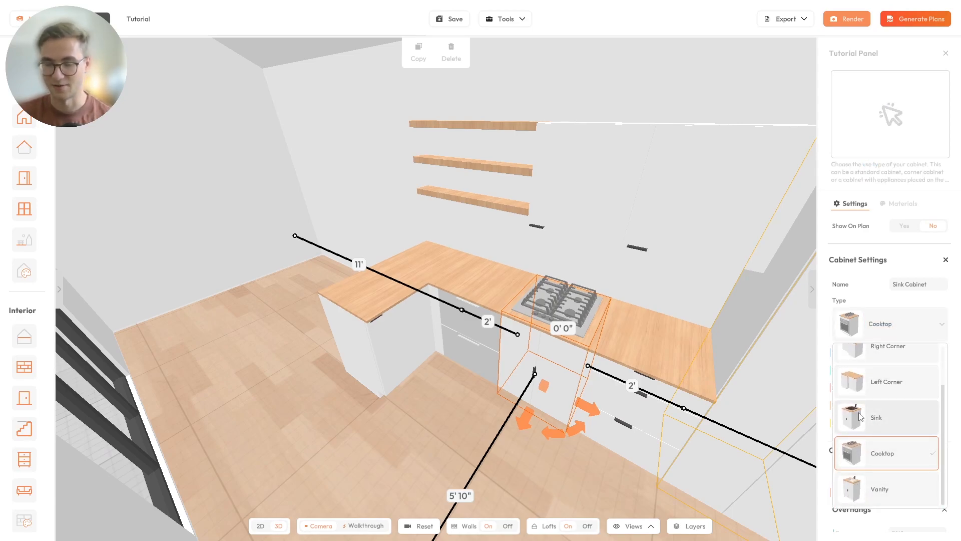
{"action": "scroll", "coordinate": [863, 412], "scroll_direction": "up", "scroll_amount": 1}
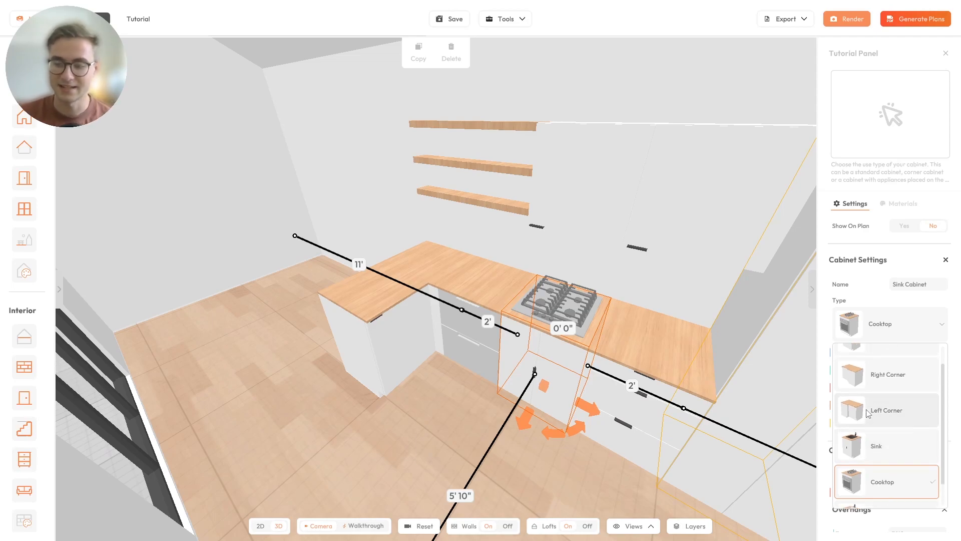
{"action": "left_click", "coordinate": [869, 468]}
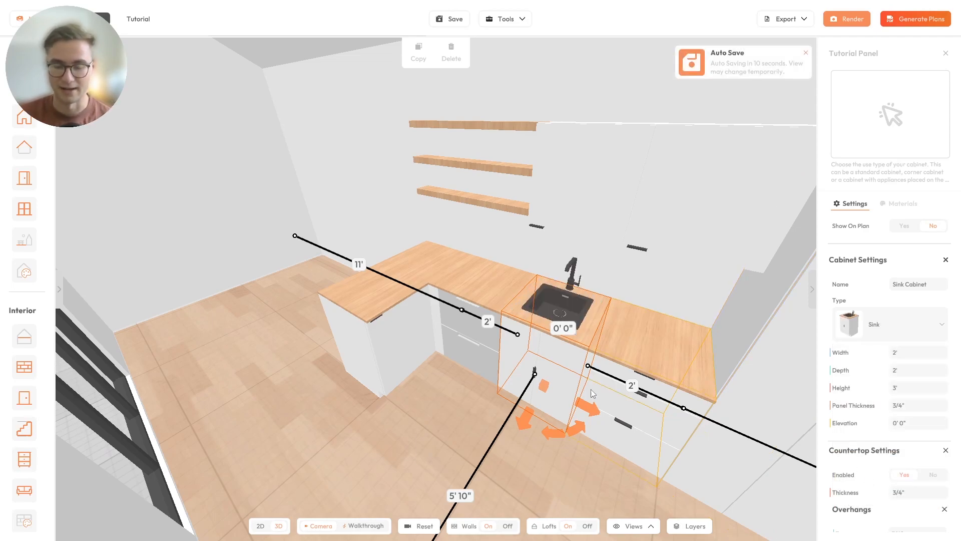
{"action": "left_click_drag", "start_coordinate": [512, 322], "coordinate": [407, 322]}
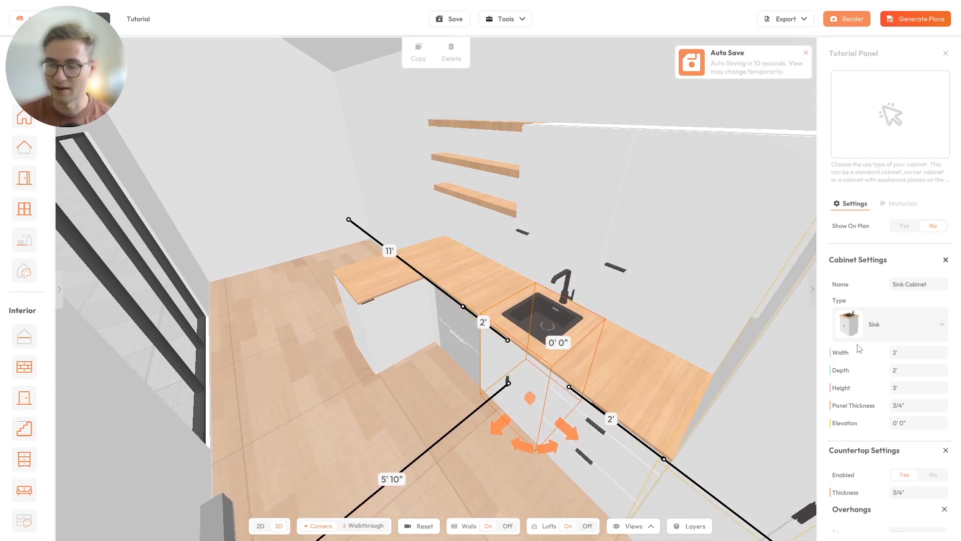
{"action": "scroll", "coordinate": [904, 324], "scroll_direction": "down", "scroll_amount": 1}
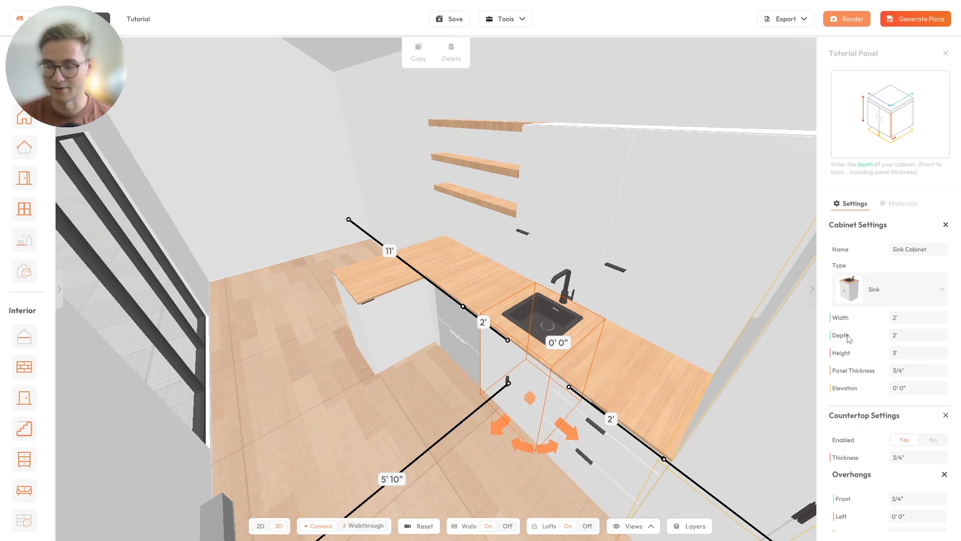
{"action": "left_click_drag", "start_coordinate": [373, 301], "coordinate": [378, 273]}
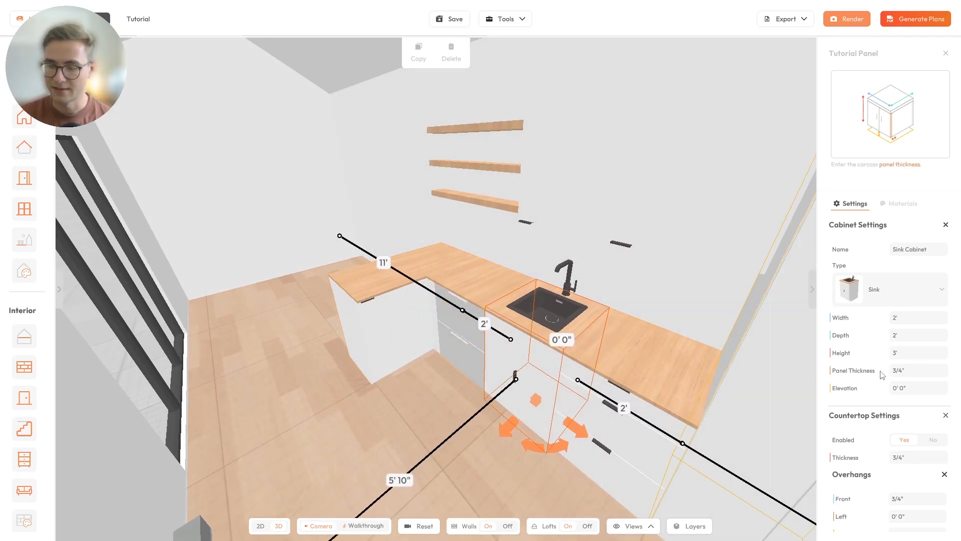
{"action": "scroll", "coordinate": [851, 369], "scroll_direction": "down", "scroll_amount": 2}
{"action": "scroll", "coordinate": [349, 305], "scroll_direction": "up", "scroll_amount": 3}
{"action": "left_click_drag", "start_coordinate": [450, 317], "coordinate": [452, 311]}
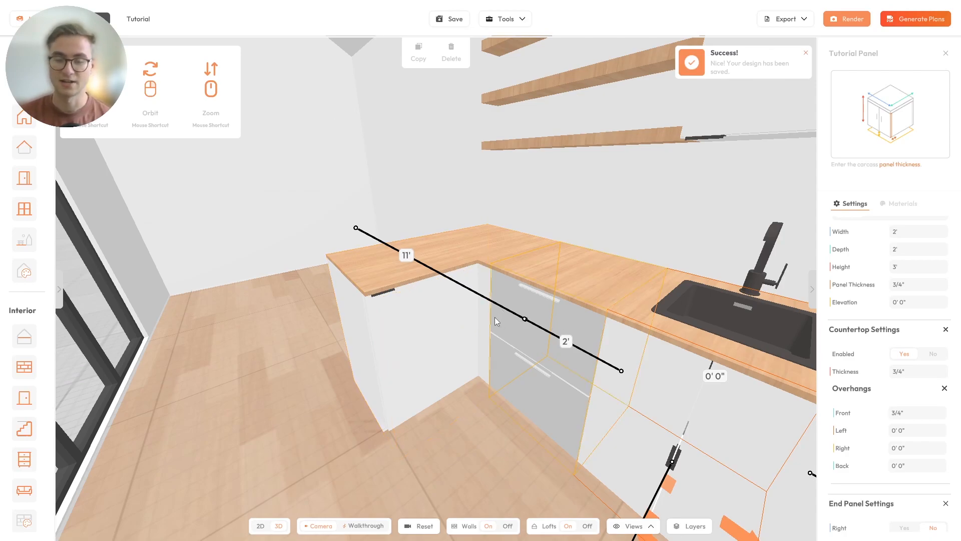
{"action": "left_click_drag", "start_coordinate": [497, 318], "coordinate": [560, 383]}
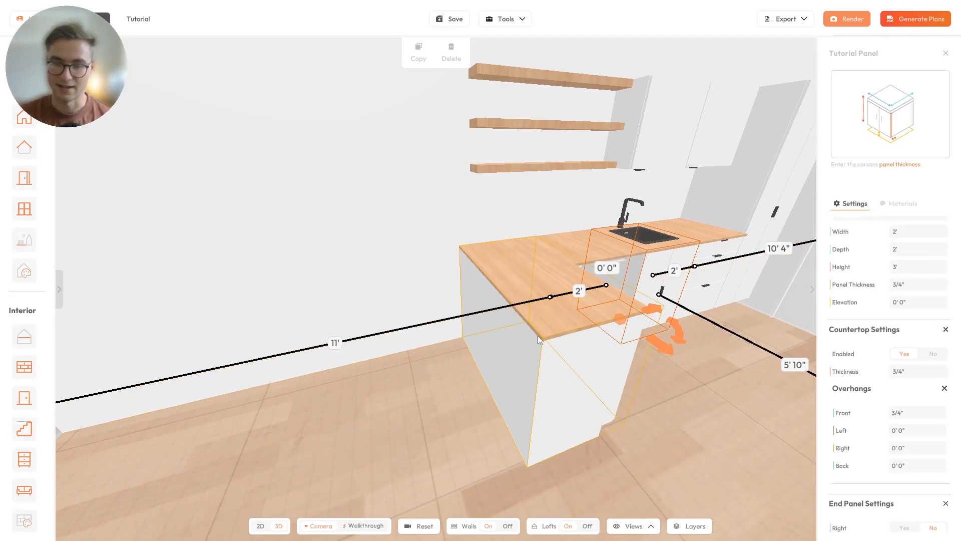
{"action": "left_click_drag", "start_coordinate": [629, 394], "coordinate": [409, 396]}
- Set the corner cabinet's countertop back overhang to 9", then change it to 1'
{"action": "left_click", "coordinate": [409, 396]}
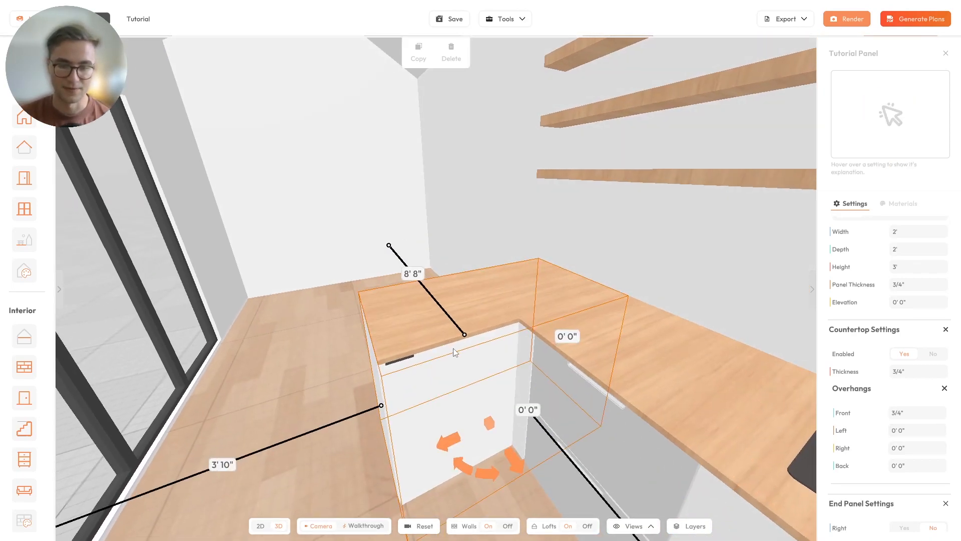
{"action": "left_click_drag", "start_coordinate": [455, 348], "coordinate": [540, 388]}
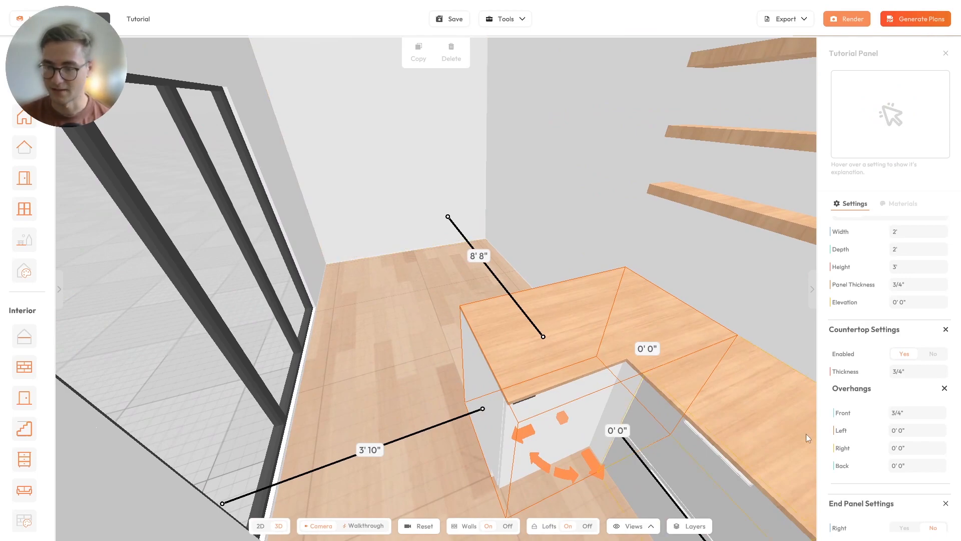
{"action": "left_click", "coordinate": [924, 469]}
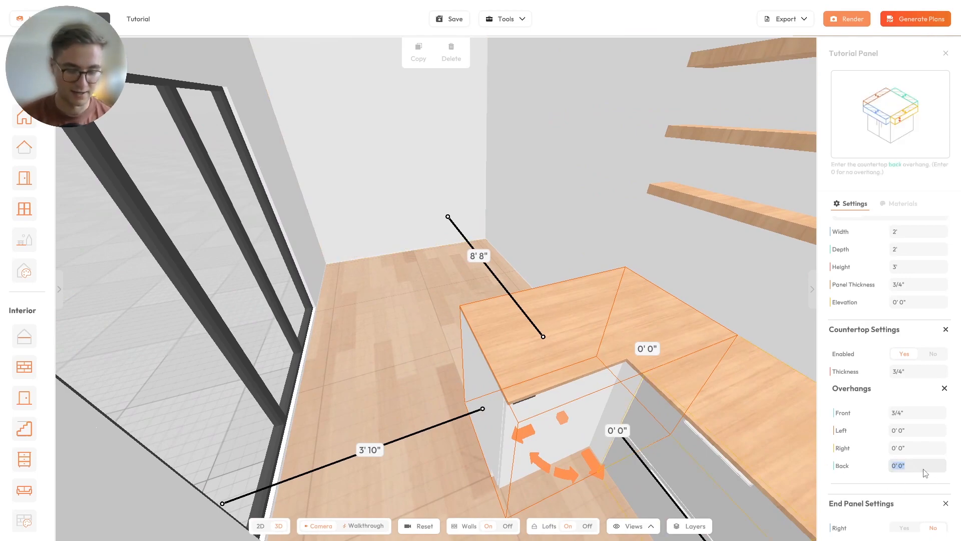
{"action": "type", "text": "9"}
{"action": "key", "text": "Return"}
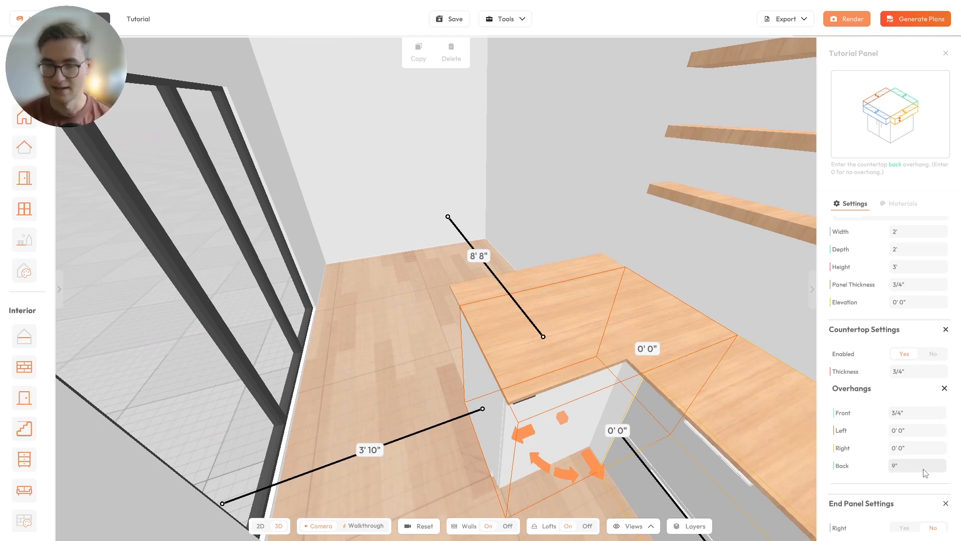
{"action": "left_click_drag", "start_coordinate": [408, 320], "coordinate": [536, 325]}
{"action": "scroll", "coordinate": [545, 323], "scroll_direction": "up", "scroll_amount": 2}
{"action": "left_click", "coordinate": [905, 469]}
{"action": "type", "text": "1'"}
{"action": "key", "text": "Return"}
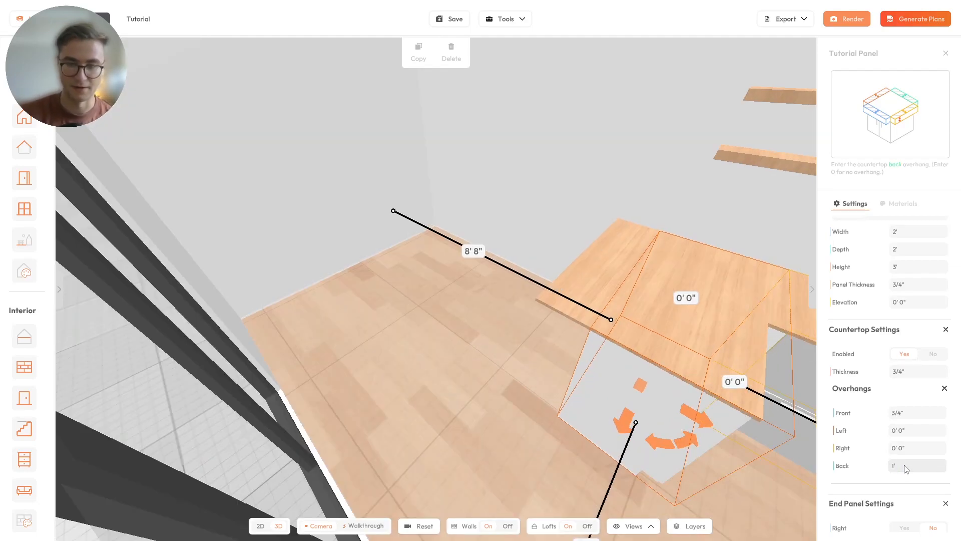
{"action": "left_click_drag", "start_coordinate": [446, 342], "coordinate": [15, 475]}
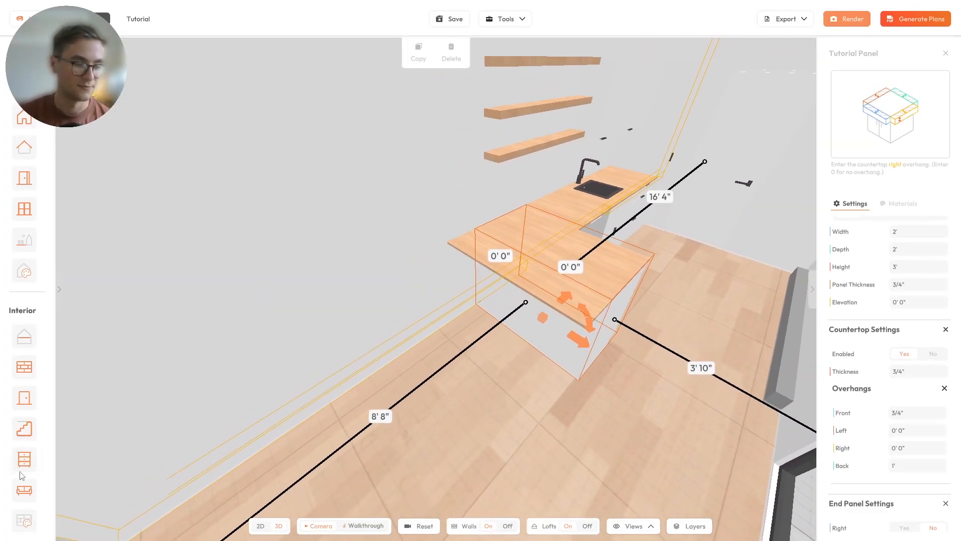
- Browse the furniture catalog's Dining and Lounge categories to find barstools
{"action": "left_click", "coordinate": [24, 489]}
{"action": "left_click", "coordinate": [115, 148]}
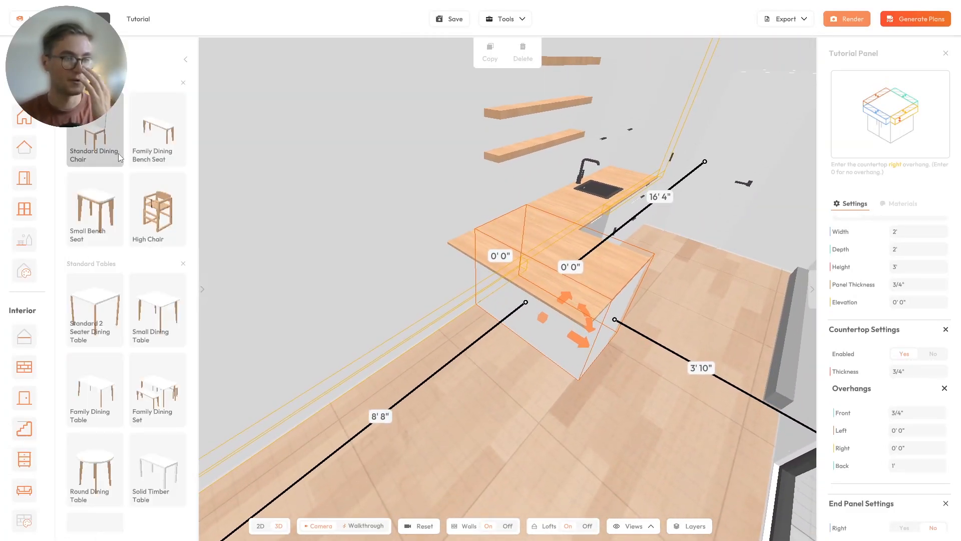
{"action": "scroll", "coordinate": [191, 119], "scroll_direction": "down", "scroll_amount": 2}
{"action": "left_click", "coordinate": [185, 60]}
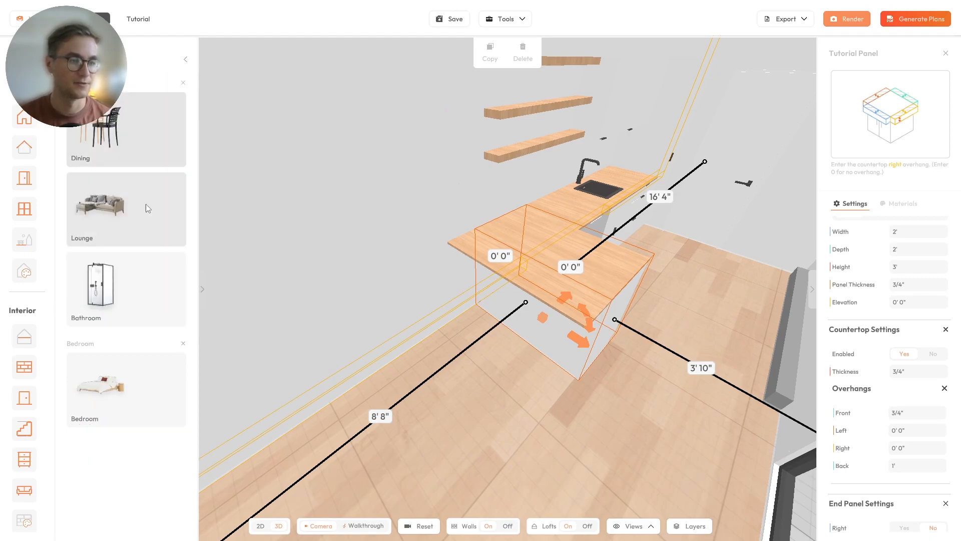
{"action": "left_click", "coordinate": [121, 214]}
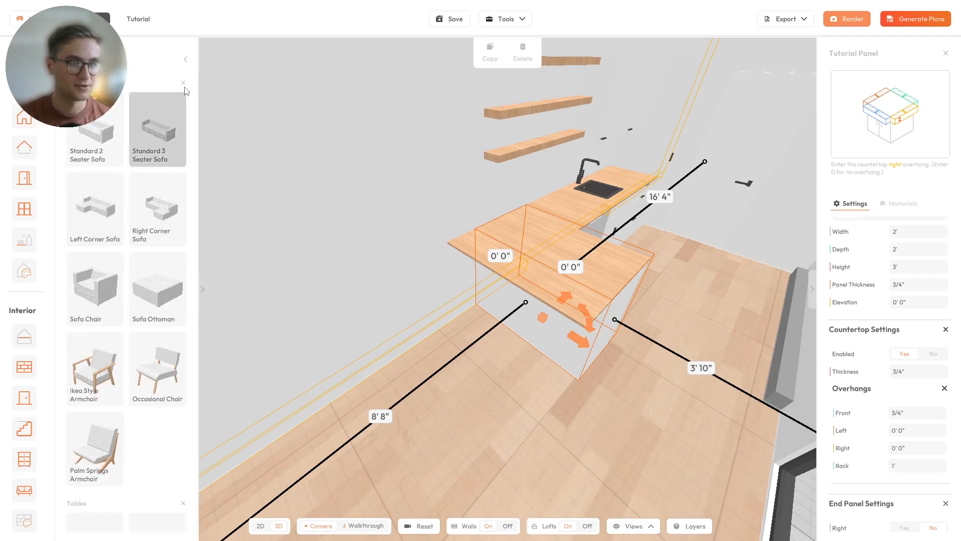
{"action": "left_click", "coordinate": [185, 59]}
{"action": "left_click", "coordinate": [121, 153]}
{"action": "scroll", "coordinate": [107, 224], "scroll_direction": "down", "scroll_amount": 2}
{"action": "scroll", "coordinate": [107, 224], "scroll_direction": "down", "scroll_amount": 6}
- Place a second Backless Barstool Round beside the counter, next to the first
{"action": "left_click", "coordinate": [157, 200]}
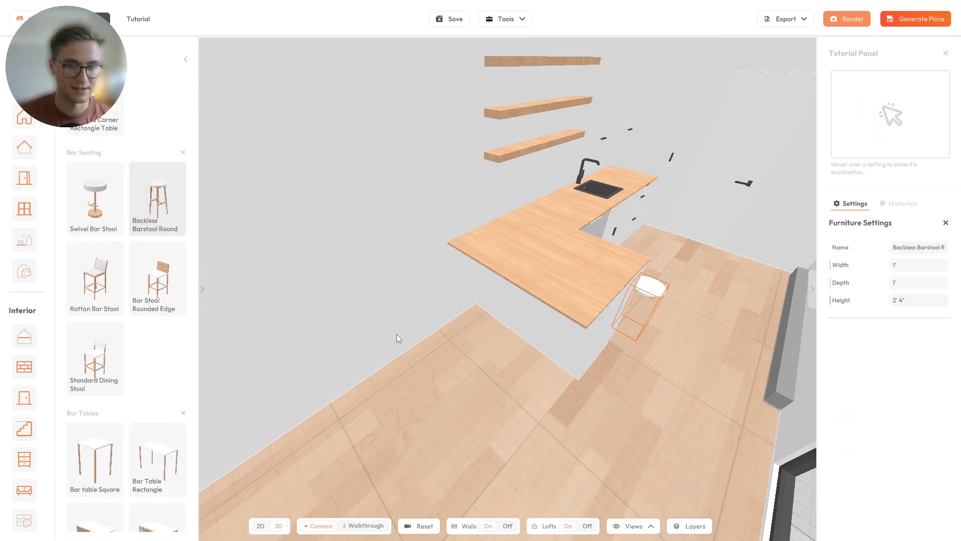
{"action": "left_click", "coordinate": [464, 353]}
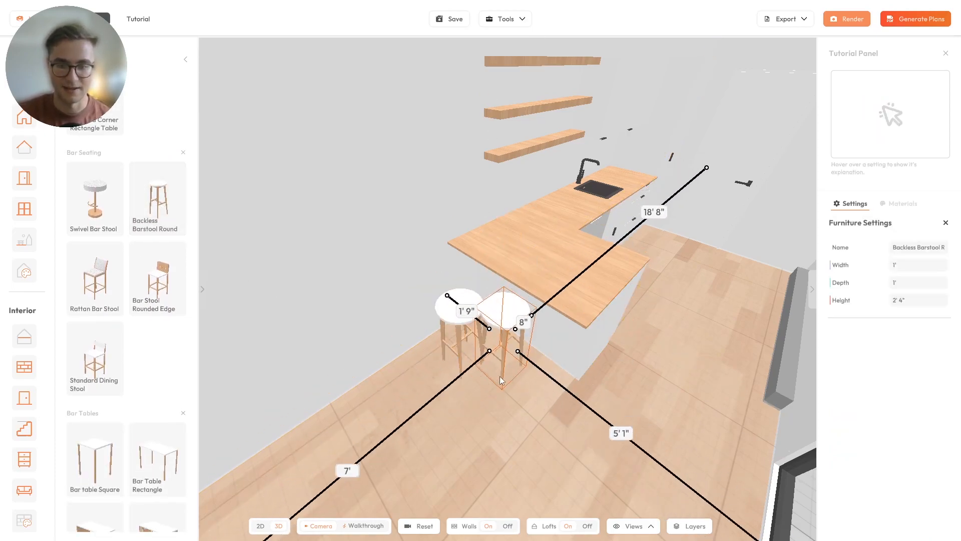
{"action": "left_click", "coordinate": [512, 404]}
{"action": "left_click_drag", "start_coordinate": [512, 403], "coordinate": [438, 371]}
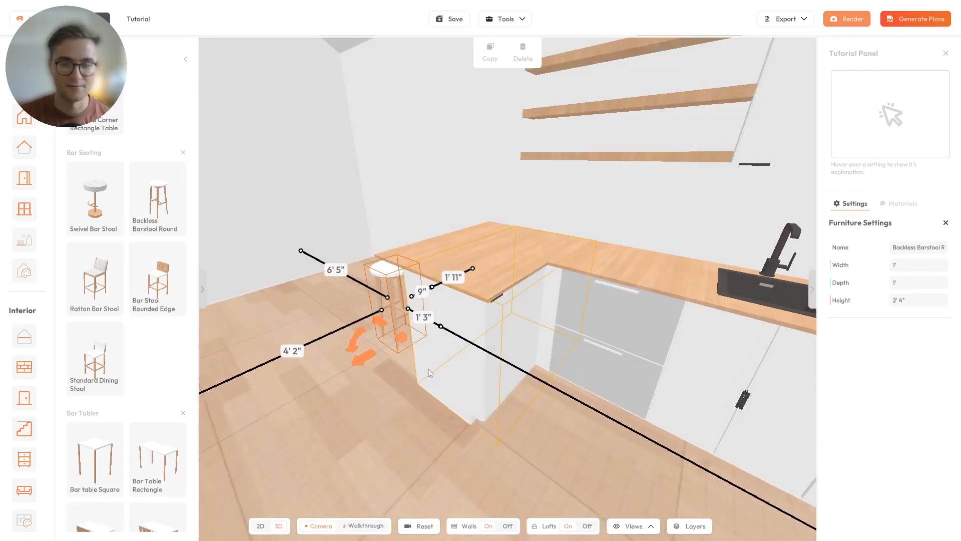
- Select the corner cabinet and orbit around it
{"action": "left_click", "coordinate": [452, 400]}
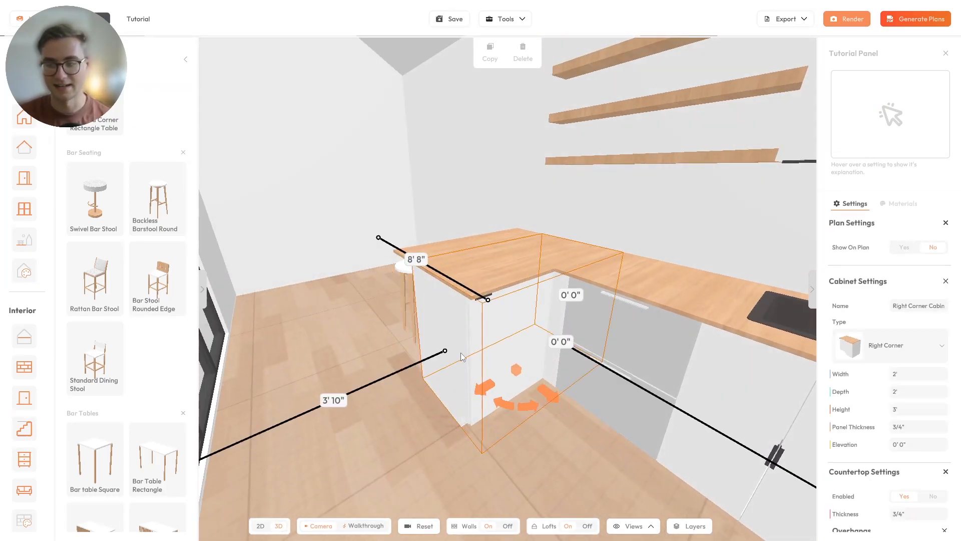
{"action": "scroll", "coordinate": [869, 392], "scroll_direction": "down", "scroll_amount": 5}
{"action": "left_click_drag", "start_coordinate": [422, 358], "coordinate": [559, 305]}
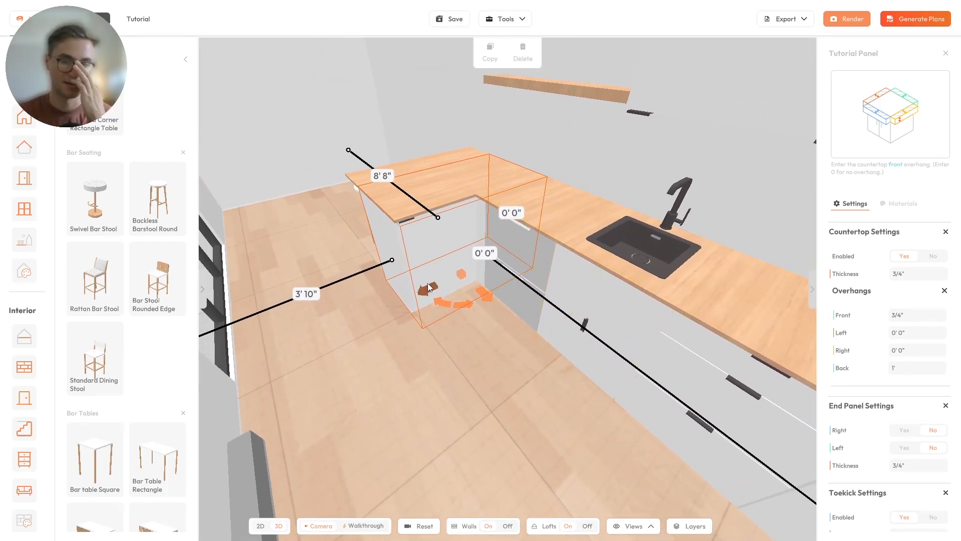
{"action": "left_click_drag", "start_coordinate": [403, 282], "coordinate": [585, 298]}
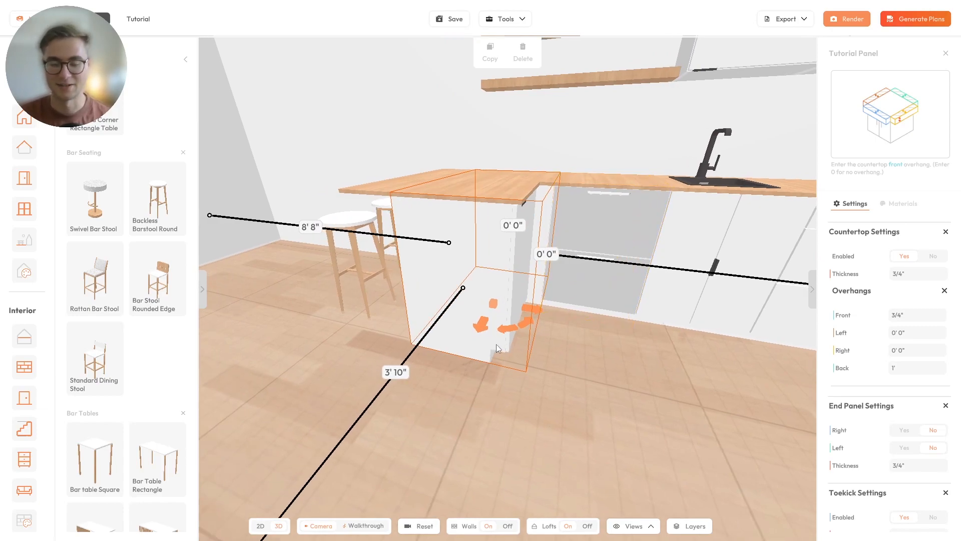
{"action": "left_click_drag", "start_coordinate": [517, 350], "coordinate": [459, 340]}
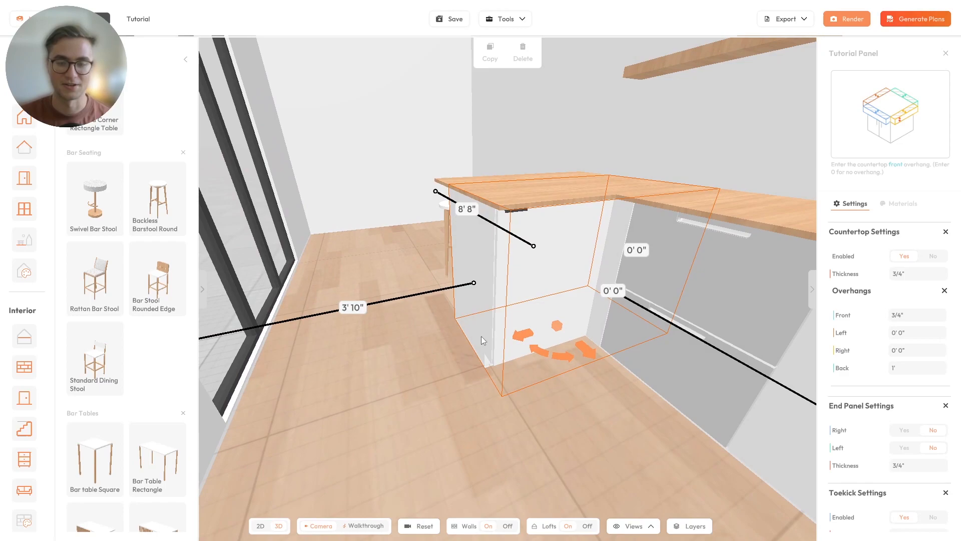
{"action": "scroll", "coordinate": [866, 349], "scroll_direction": "down", "scroll_amount": 2}
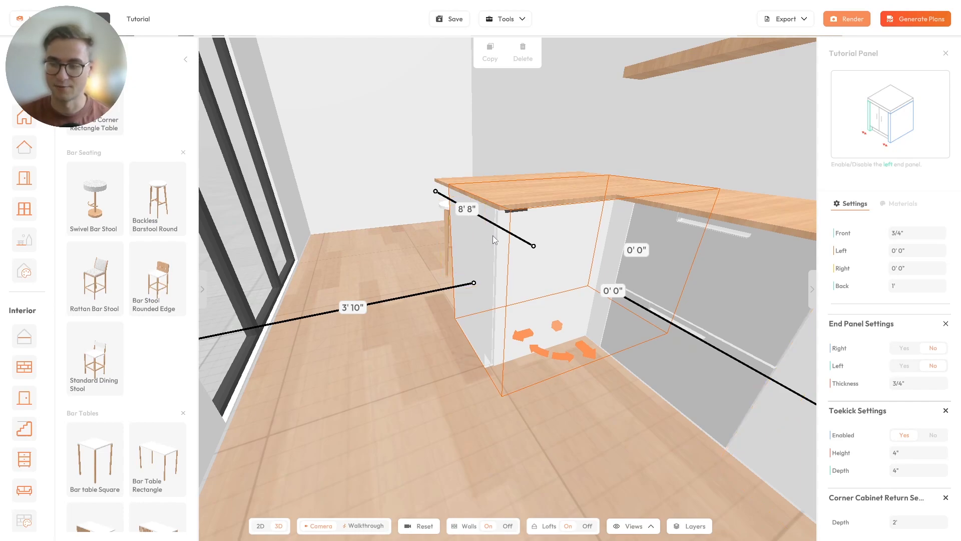
- Set the corner cabinet's left End Panel to Yes
{"action": "left_click", "coordinate": [906, 368]}
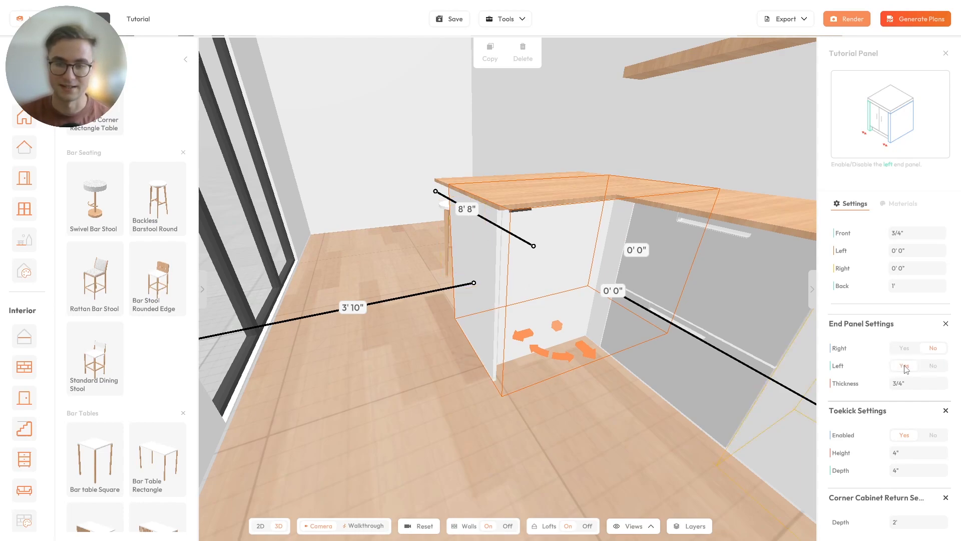
{"action": "left_click_drag", "start_coordinate": [609, 362], "coordinate": [455, 299]}
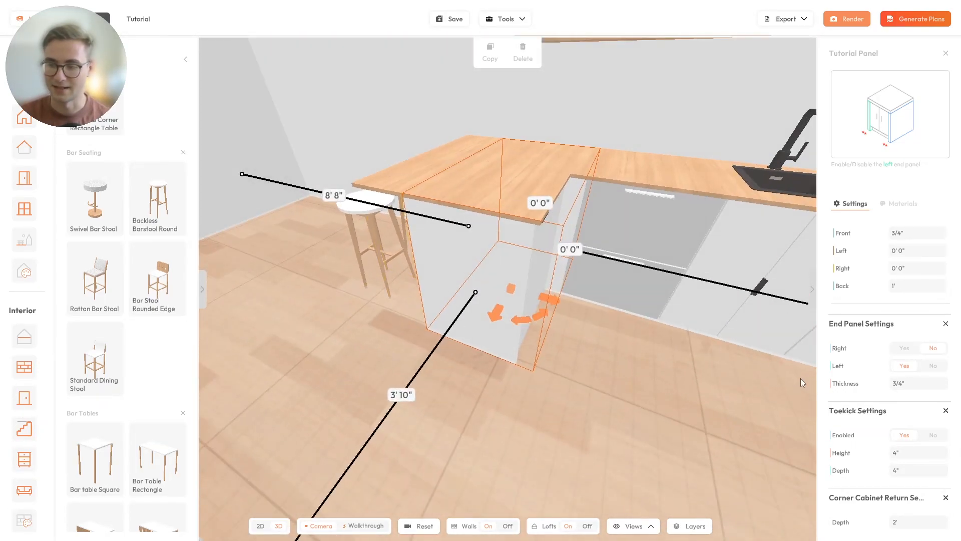
{"action": "scroll", "coordinate": [892, 400], "scroll_direction": "up", "scroll_amount": 2}
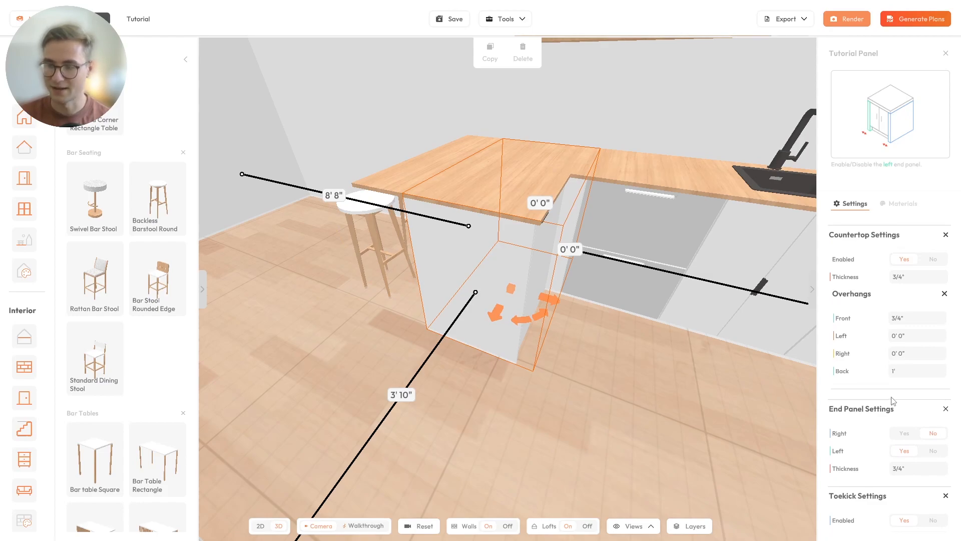
{"action": "mouse_move", "coordinate": [844, 368]}
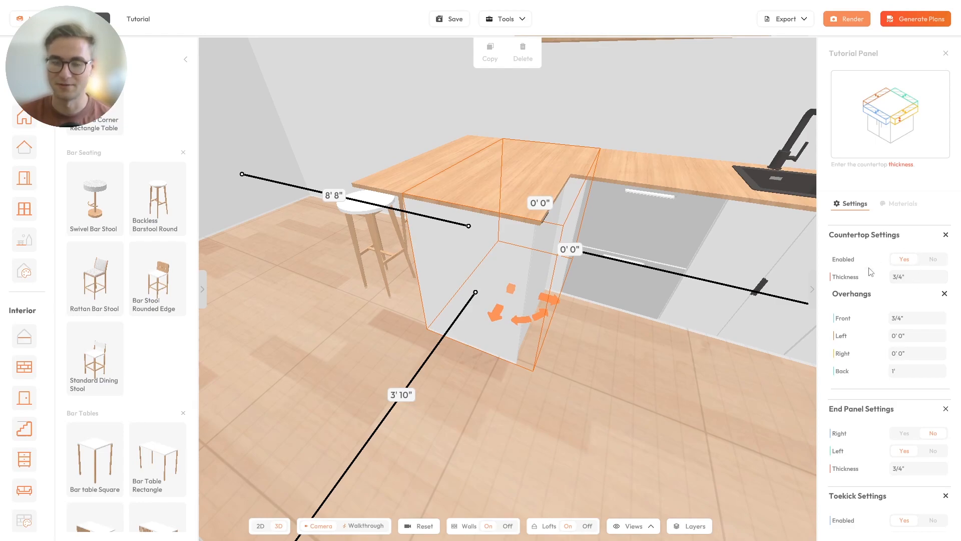
- Orbit higher along the kitchen run and around the corner counter to inspect the panel
{"action": "left_click_drag", "start_coordinate": [533, 265], "coordinate": [620, 144]}
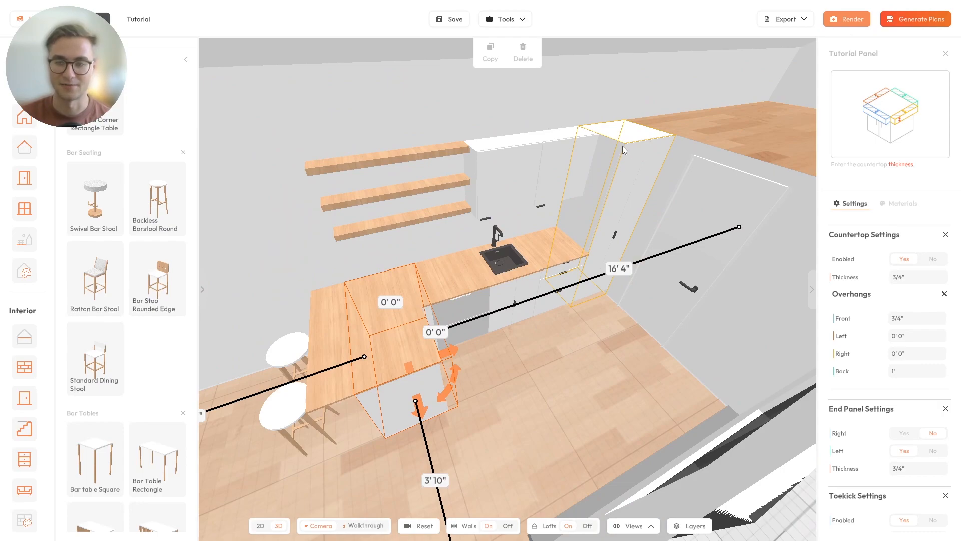
{"action": "left_click_drag", "start_coordinate": [629, 174], "coordinate": [361, 215]}
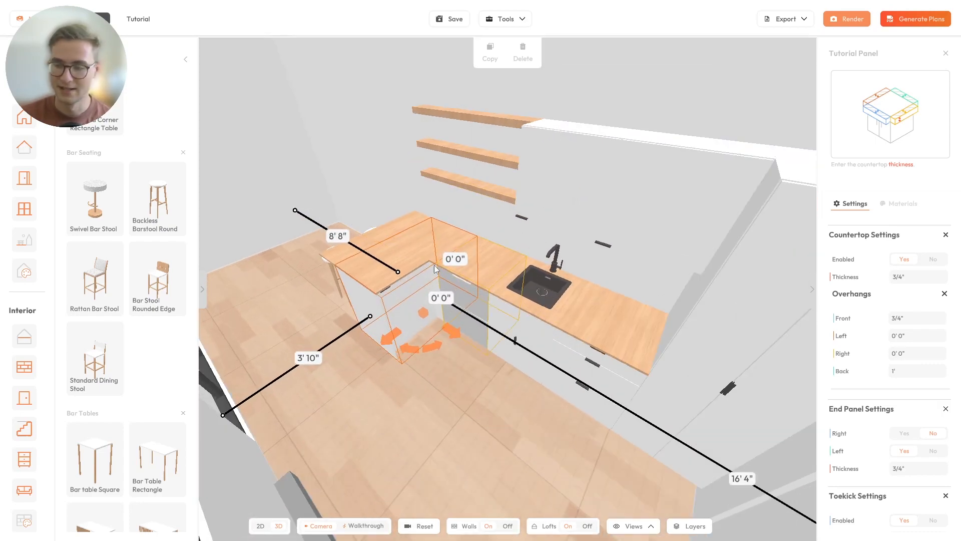
{"action": "scroll", "coordinate": [359, 250], "scroll_direction": "up", "scroll_amount": 3}
{"action": "right_click_drag", "start_coordinate": [359, 250], "coordinate": [397, 235]}
{"action": "left_click_drag", "start_coordinate": [397, 235], "coordinate": [411, 215]}
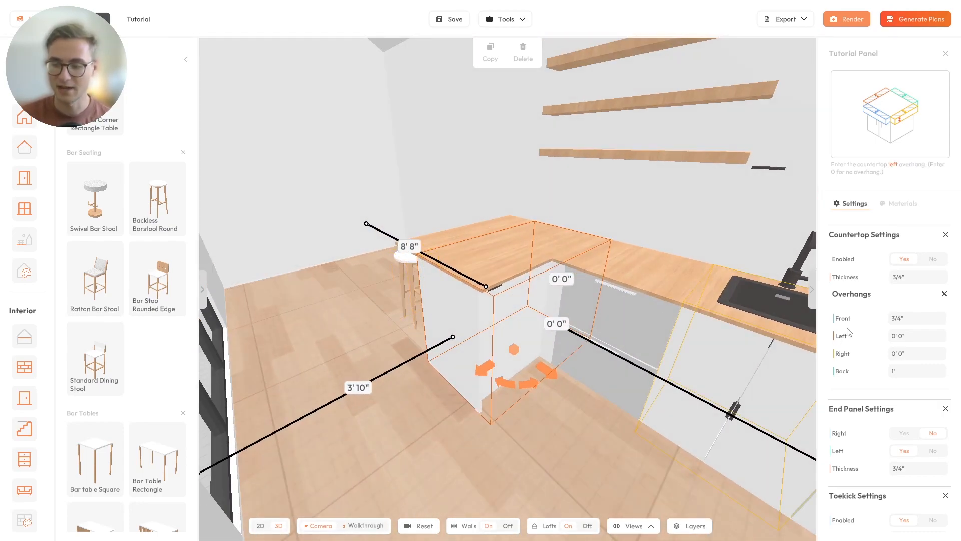
{"action": "scroll", "coordinate": [875, 353], "scroll_direction": "down", "scroll_amount": 1}
{"action": "scroll", "coordinate": [877, 356], "scroll_direction": "down", "scroll_amount": 3}
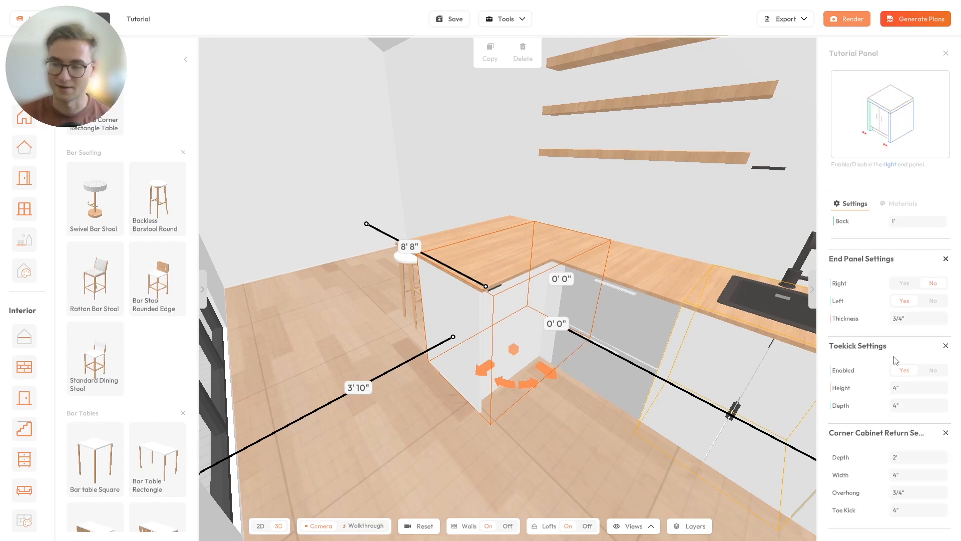
- Orbit low around the corner cabinet to bring the stool and sink into view
{"action": "left_click_drag", "start_coordinate": [603, 378], "coordinate": [506, 312]}
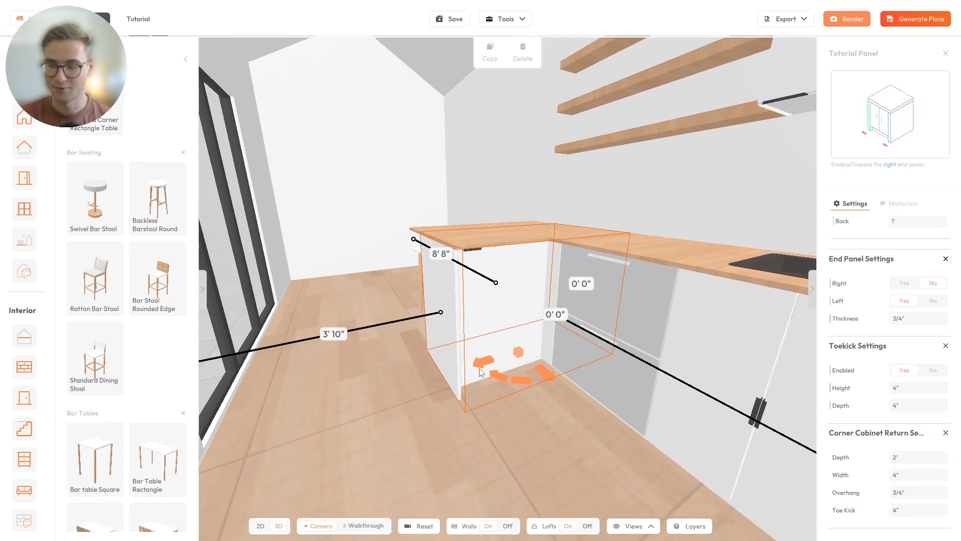
{"action": "scroll", "coordinate": [509, 374], "scroll_direction": "up", "scroll_amount": 4}
{"action": "mouse_move", "coordinate": [510, 374]}
{"action": "left_mouse_down"}
{"action": "mouse_move", "coordinate": [546, 298]}
{"action": "mouse_move", "coordinate": [496, 383]}
{"action": "mouse_move", "coordinate": [506, 366]}
{"action": "left_mouse_up"}
{"action": "scroll", "coordinate": [510, 363], "scroll_direction": "up", "scroll_amount": 5}
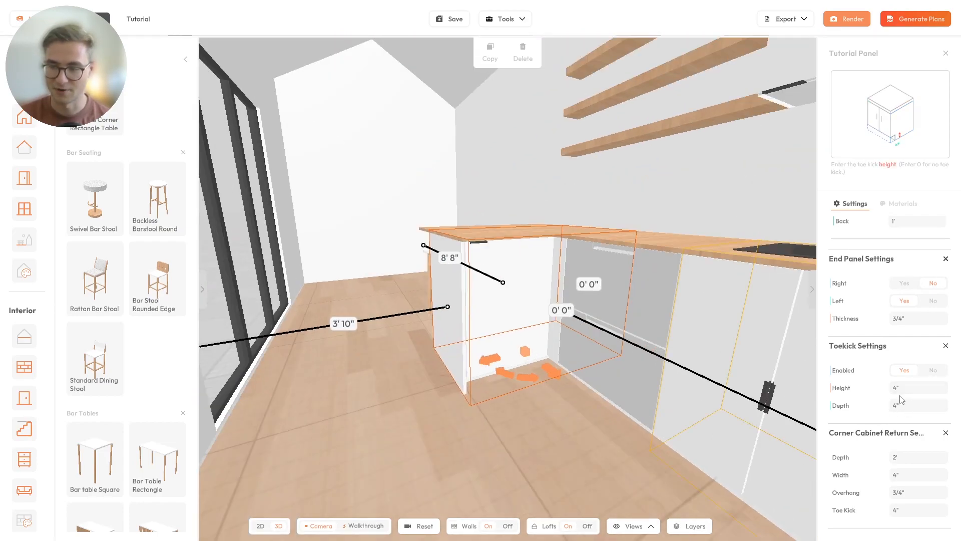
{"action": "left_click_drag", "start_coordinate": [545, 359], "coordinate": [656, 379]}
{"action": "right_click_drag", "start_coordinate": [470, 313], "coordinate": [392, 341]}
{"action": "scroll", "coordinate": [392, 340], "scroll_direction": "down", "scroll_amount": 4}
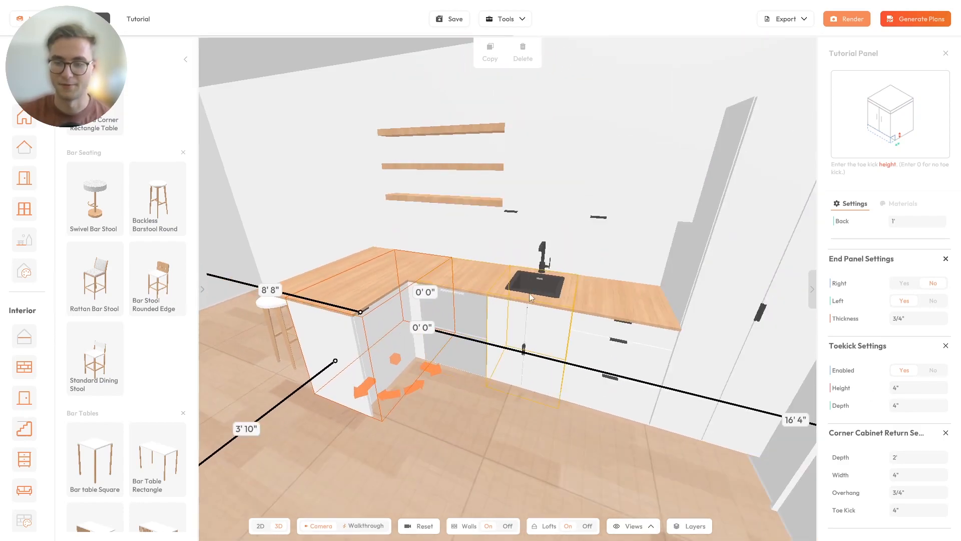
{"action": "left_click_drag", "start_coordinate": [538, 196], "coordinate": [519, 261]}
{"action": "scroll", "coordinate": [853, 336], "scroll_direction": "down", "scroll_amount": 3}
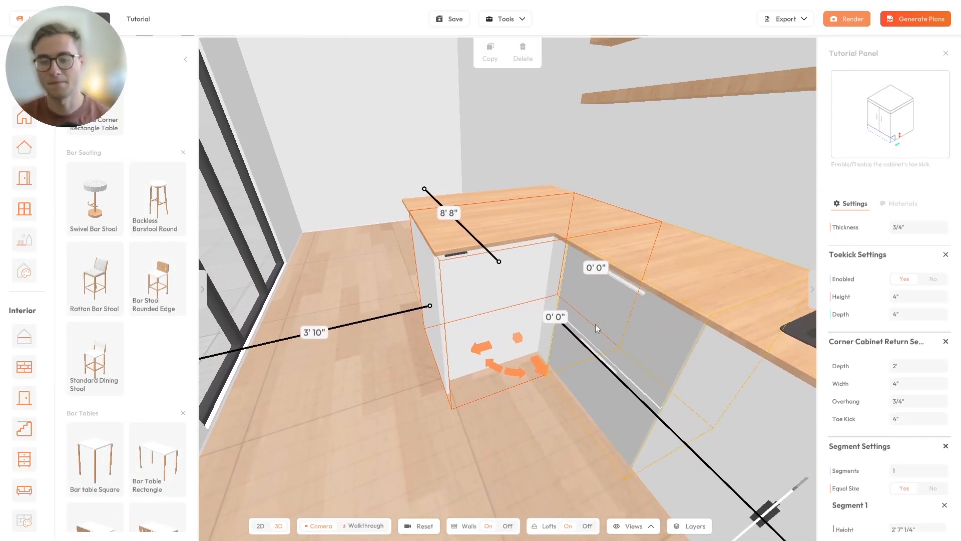
- Orbit around the corner cabinet's left side and the countertop corner
{"action": "left_click_drag", "start_coordinate": [469, 323], "coordinate": [509, 344]}
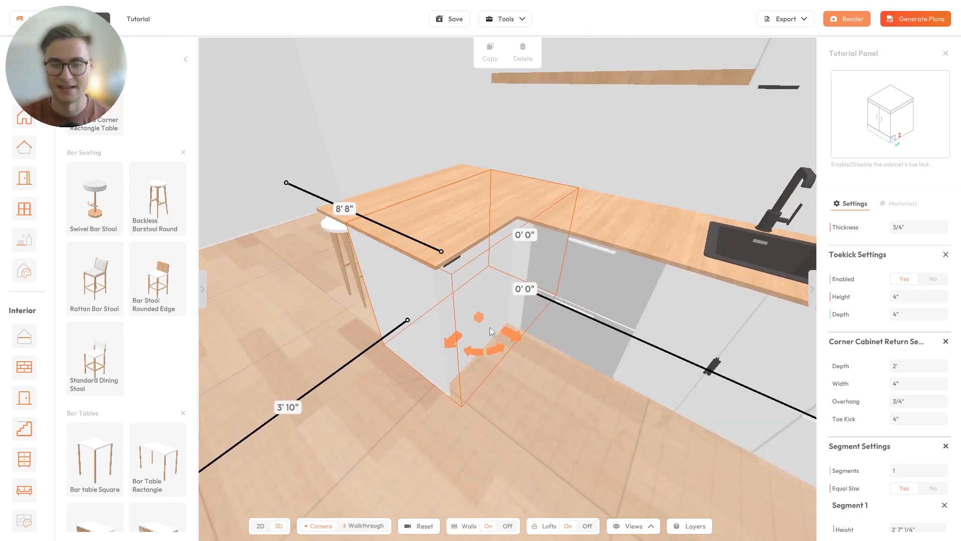
{"action": "scroll", "coordinate": [493, 333], "scroll_direction": "down", "scroll_amount": 3}
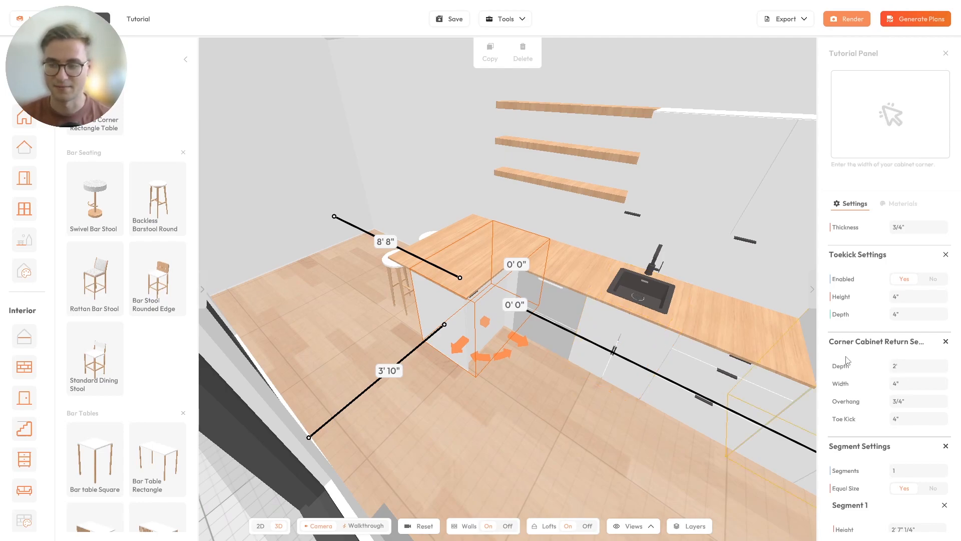
{"action": "scroll", "coordinate": [506, 263], "scroll_direction": "up", "scroll_amount": 5}
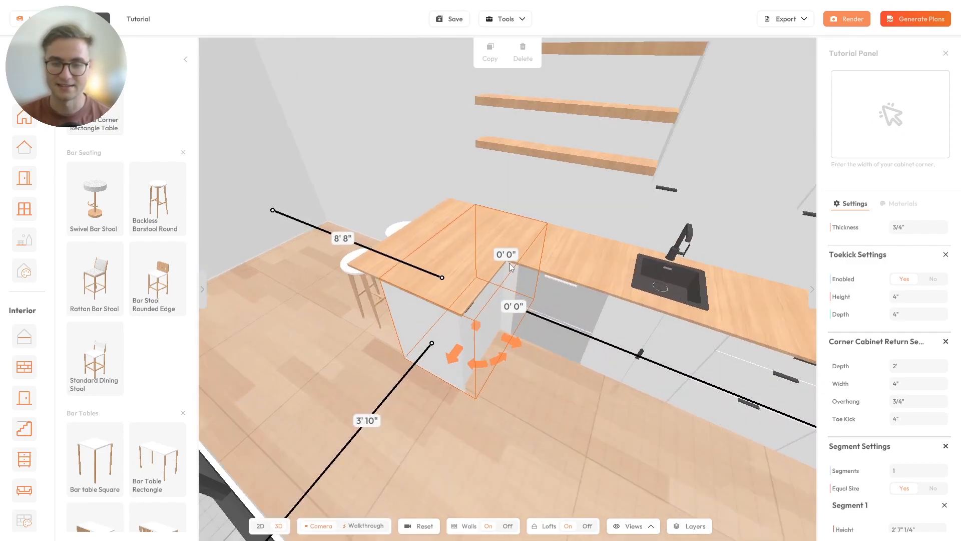
{"action": "scroll", "coordinate": [507, 265], "scroll_direction": "up", "scroll_amount": 2}
{"action": "scroll", "coordinate": [513, 270], "scroll_direction": "down", "scroll_amount": 2}
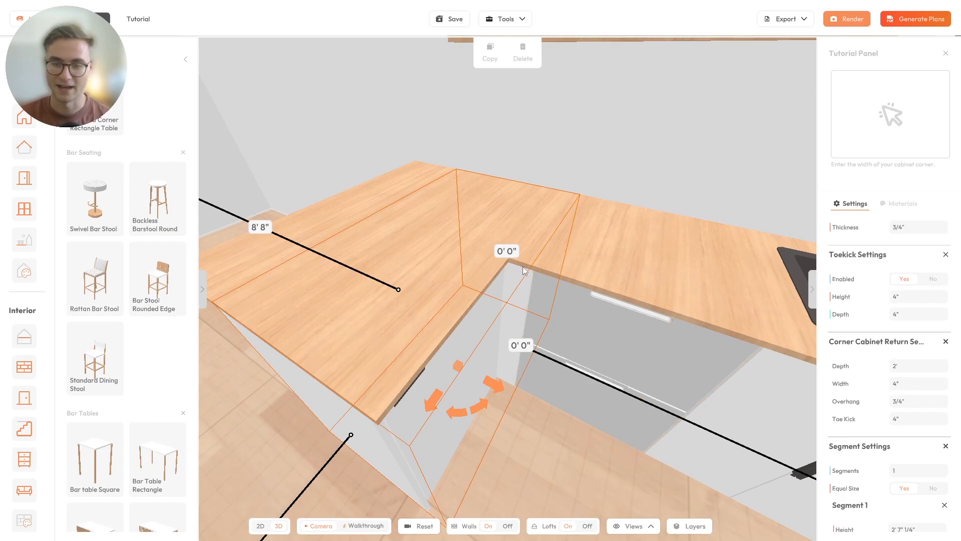
{"action": "left_click_drag", "start_coordinate": [531, 266], "coordinate": [514, 374]}
{"action": "scroll", "coordinate": [514, 376], "scroll_direction": "up", "scroll_amount": 3}
{"action": "scroll", "coordinate": [457, 327], "scroll_direction": "down", "scroll_amount": 5}
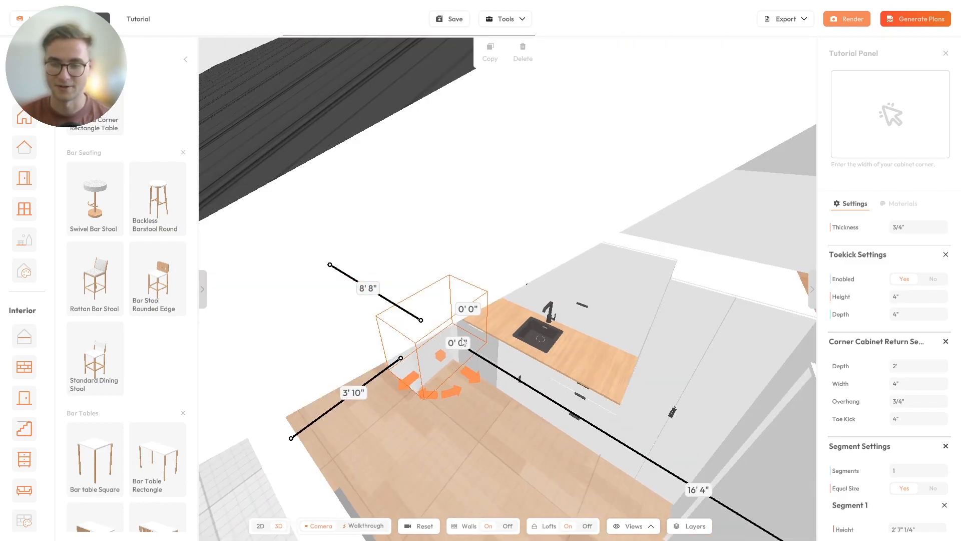
{"action": "left_click_drag", "start_coordinate": [682, 341], "coordinate": [542, 386]}
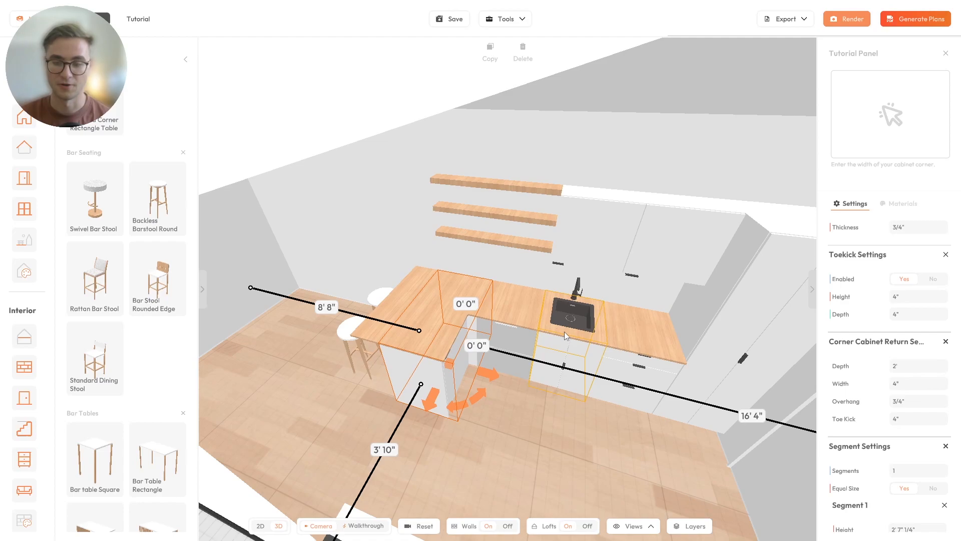
- Center the corner cabinet and orbit toward the corner counter and sink cabinet
{"action": "scroll", "coordinate": [564, 332], "scroll_direction": "up", "scroll_amount": 3}
{"action": "left_click_drag", "start_coordinate": [560, 334], "coordinate": [405, 312]}
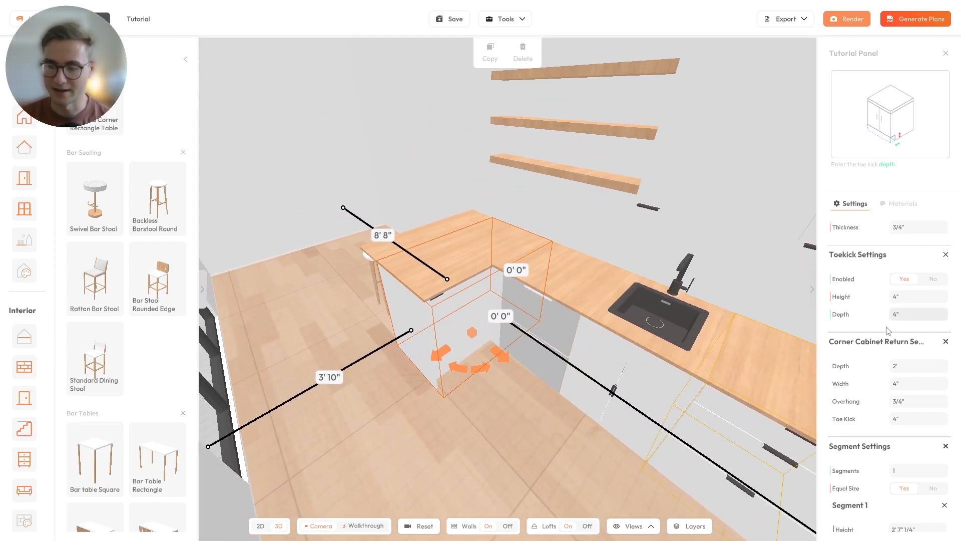
{"action": "scroll", "coordinate": [890, 326], "scroll_direction": "down", "scroll_amount": 3}
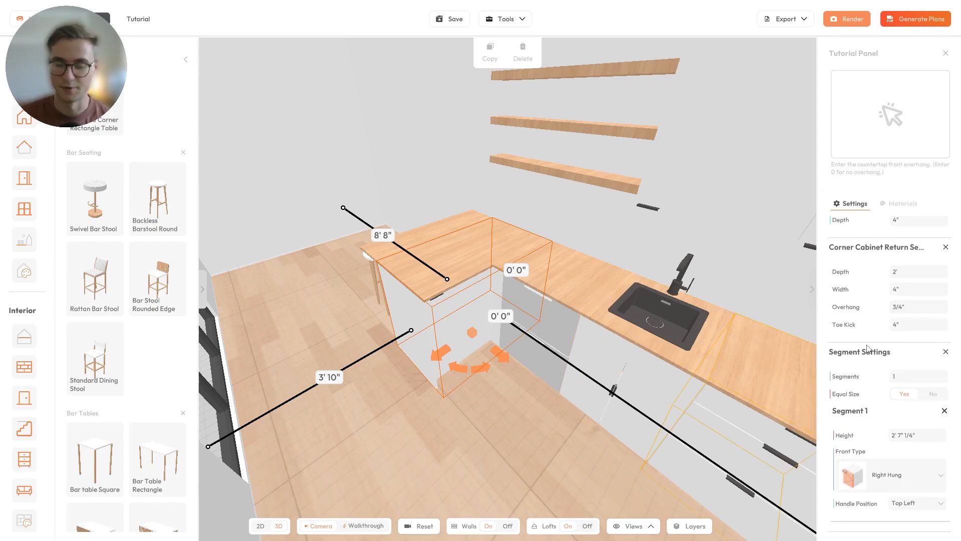
{"action": "left_click_drag", "start_coordinate": [582, 357], "coordinate": [607, 312]}
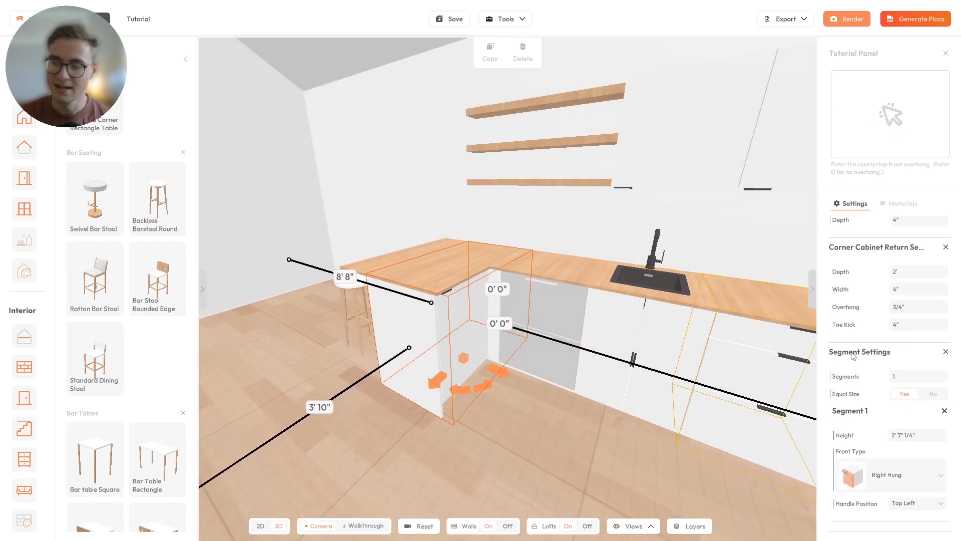
{"action": "left_click_drag", "start_coordinate": [632, 371], "coordinate": [376, 355]}
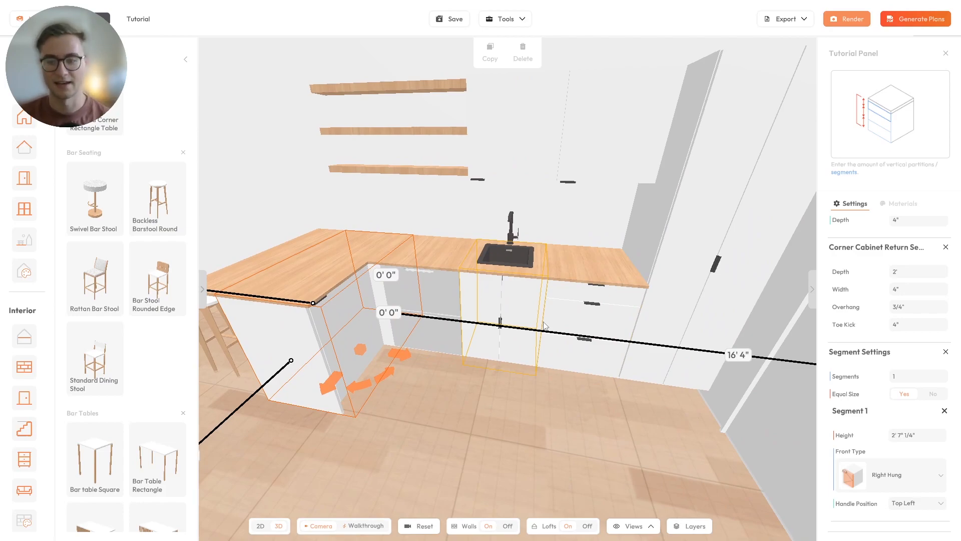
{"action": "mouse_move", "coordinate": [512, 299]}
{"action": "left_mouse_down"}
{"action": "mouse_move", "coordinate": [512, 307]}
{"action": "mouse_move", "coordinate": [424, 313]}
{"action": "mouse_move", "coordinate": [525, 308]}
{"action": "left_mouse_up"}
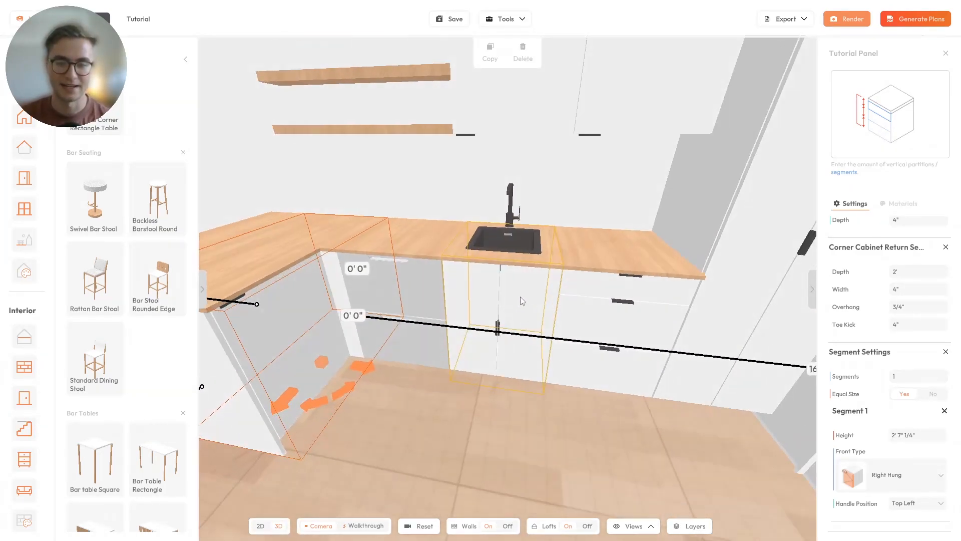
{"action": "scroll", "coordinate": [500, 285], "scroll_direction": "up", "scroll_amount": 5}
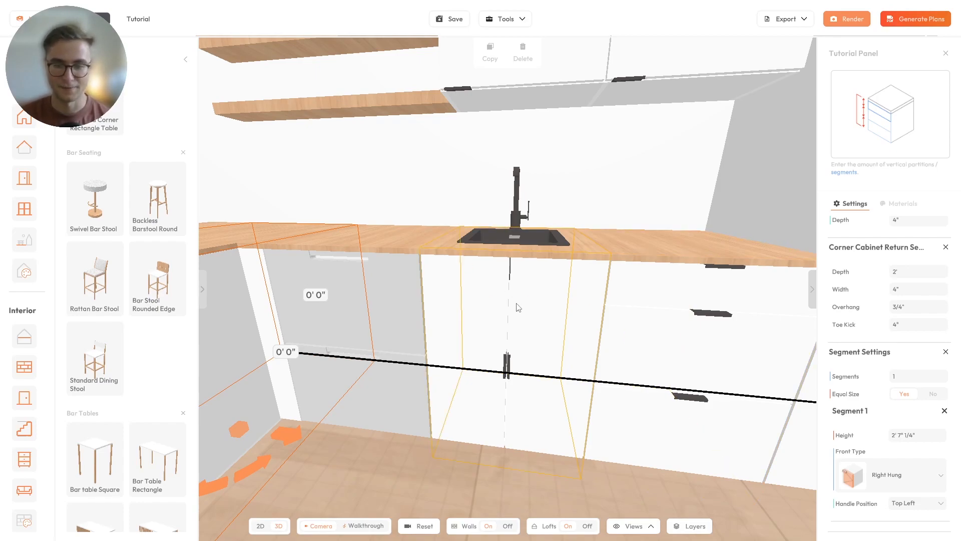
{"action": "left_click_drag", "start_coordinate": [523, 290], "coordinate": [485, 330]}
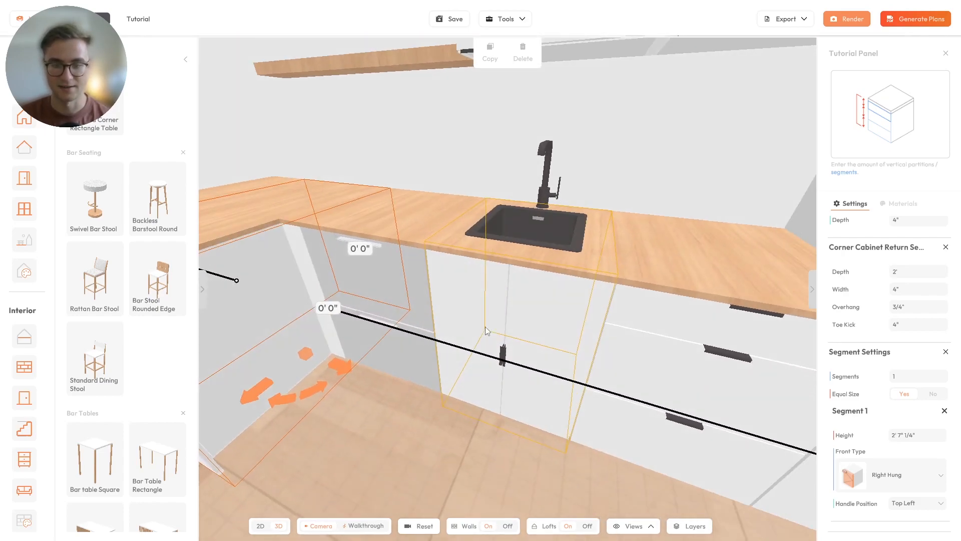
- Give the sink cabinet's front 3 segments in Segment Settings
{"action": "left_click", "coordinate": [480, 292]}
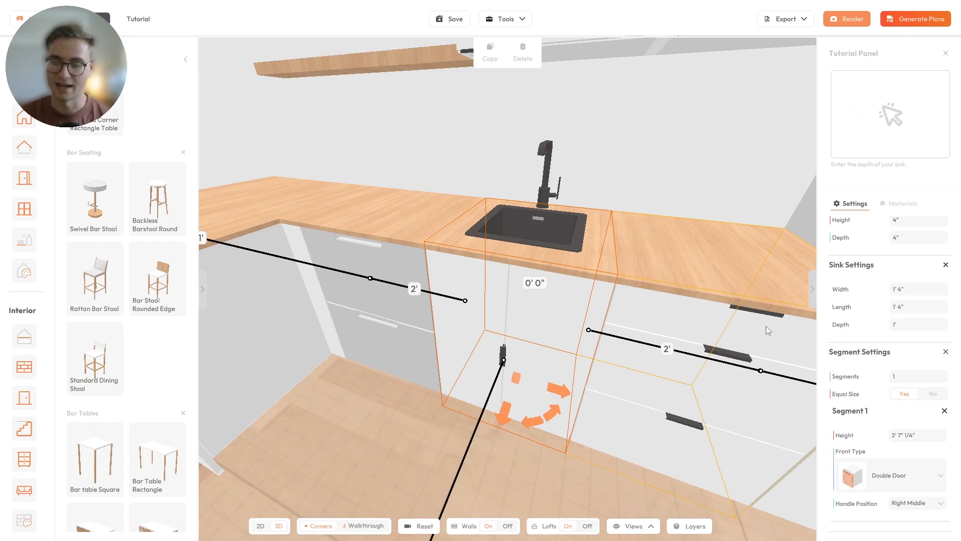
{"action": "left_click", "coordinate": [915, 377]}
{"action": "type", "text": "3"}
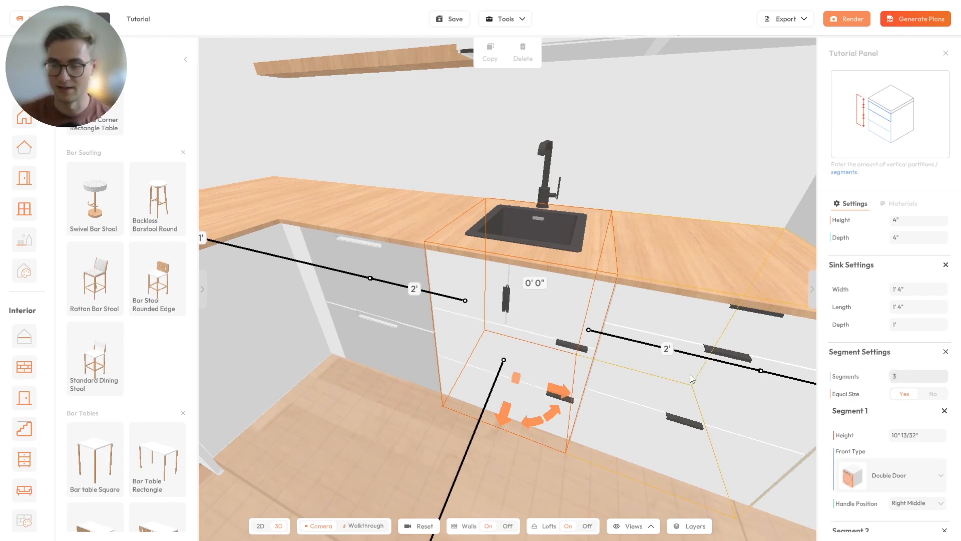
{"action": "scroll", "coordinate": [852, 379], "scroll_direction": "down", "scroll_amount": 2}
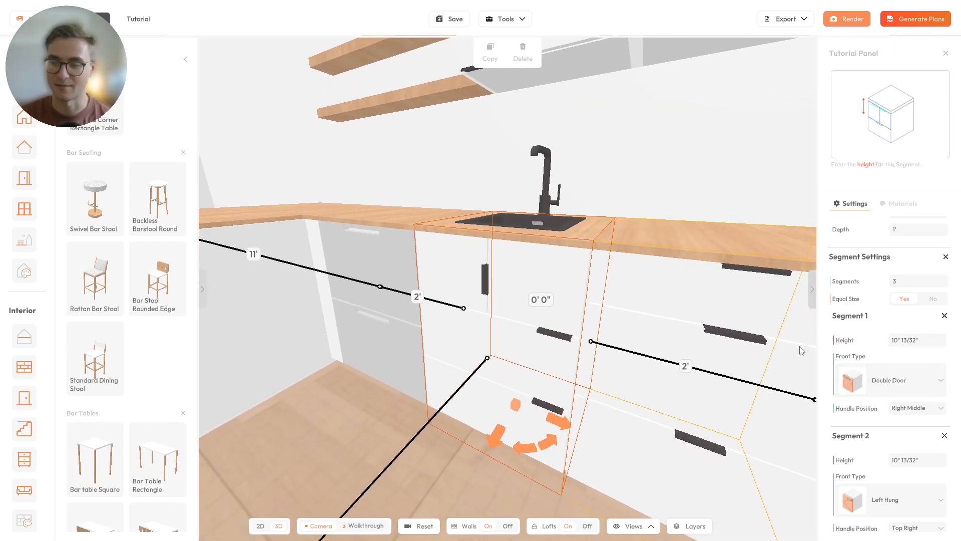
- Make the sink cabinet's first front segment a 6" high Fixed Panel
{"action": "left_click", "coordinate": [909, 340]}
{"action": "type", "text": "6"}
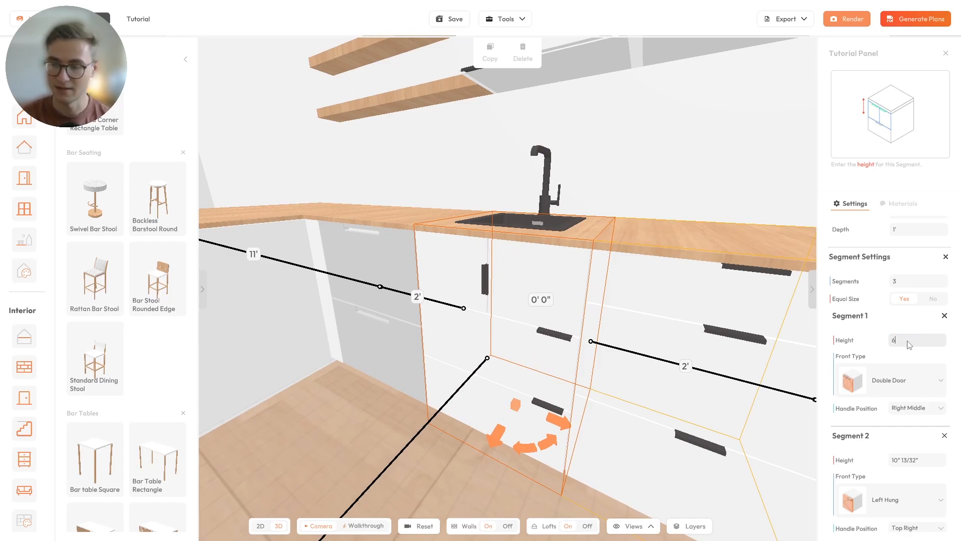
{"action": "key", "text": "Return"}
{"action": "left_click_drag", "start_coordinate": [553, 278], "coordinate": [545, 239]}
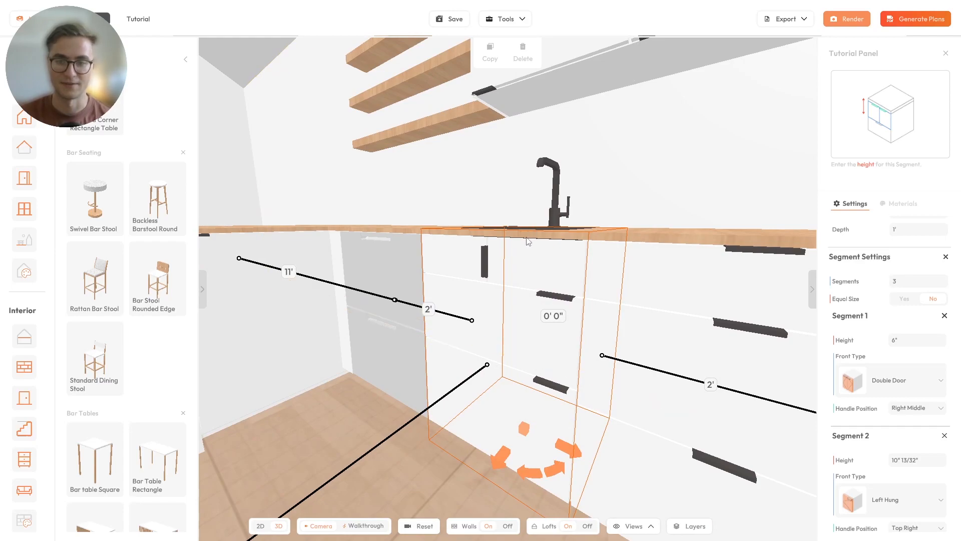
{"action": "left_click_drag", "start_coordinate": [559, 285], "coordinate": [542, 309]}
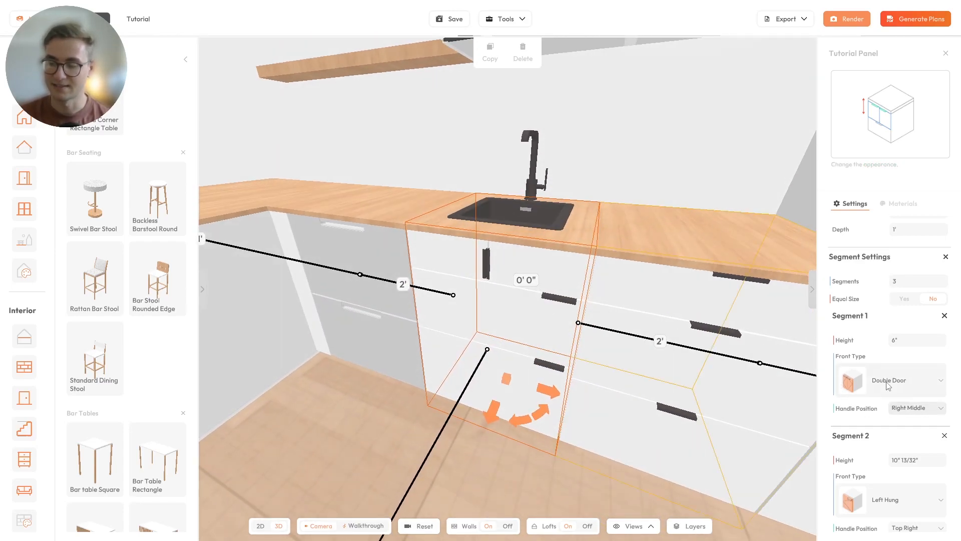
{"action": "left_click", "coordinate": [869, 382]}
{"action": "scroll", "coordinate": [878, 323], "scroll_direction": "down", "scroll_amount": 3}
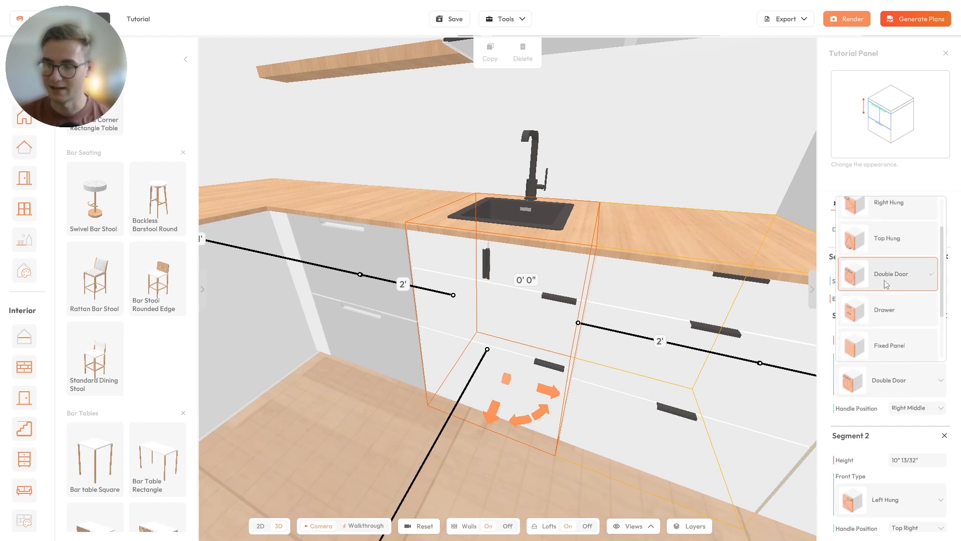
{"action": "left_click", "coordinate": [899, 308]}
{"action": "left_click_drag", "start_coordinate": [480, 284], "coordinate": [512, 290]}
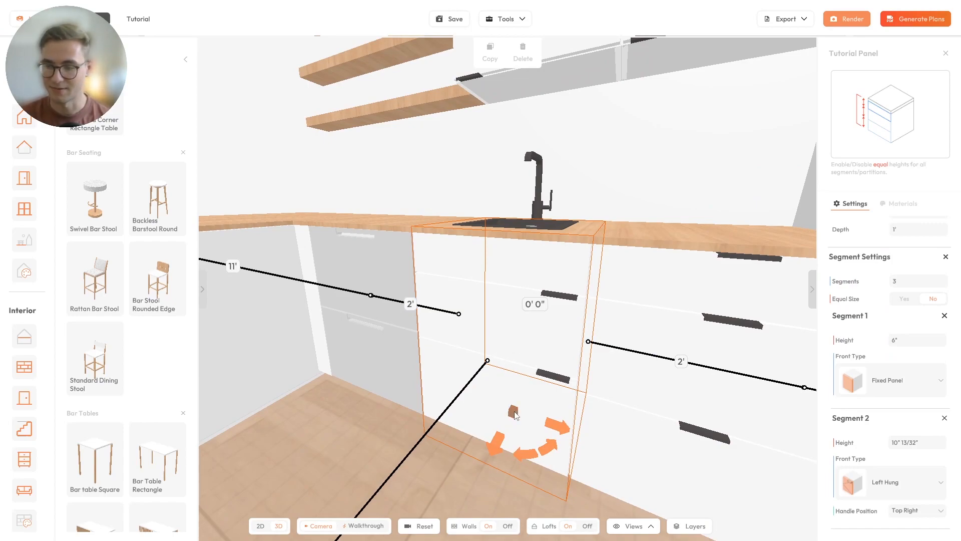
- Make segment 2 a 1' high Drawer with its handle at Top Middle
{"action": "scroll", "coordinate": [916, 403], "scroll_direction": "down", "scroll_amount": 2}
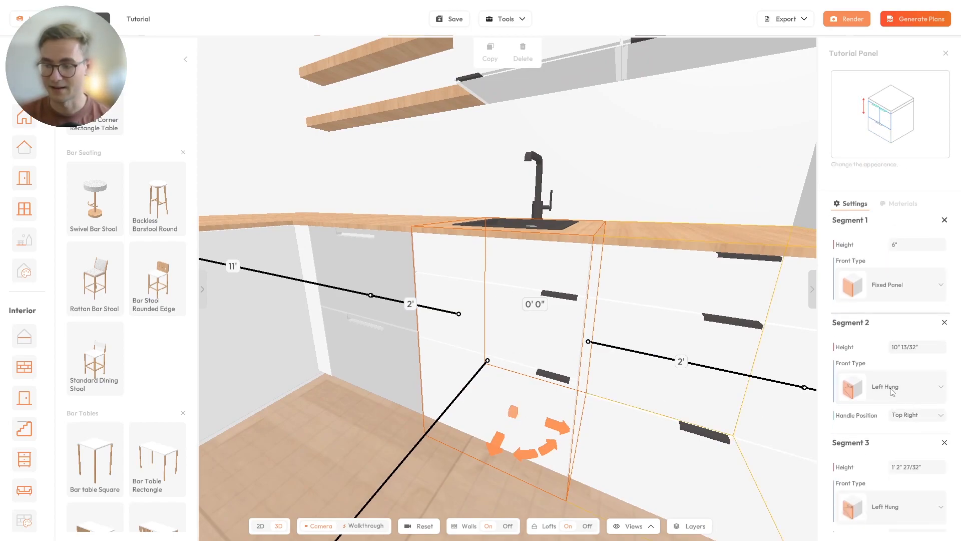
{"action": "scroll", "coordinate": [891, 391], "scroll_direction": "down", "scroll_amount": 1}
{"action": "left_click", "coordinate": [924, 319]}
{"action": "type", "text": "1'"}
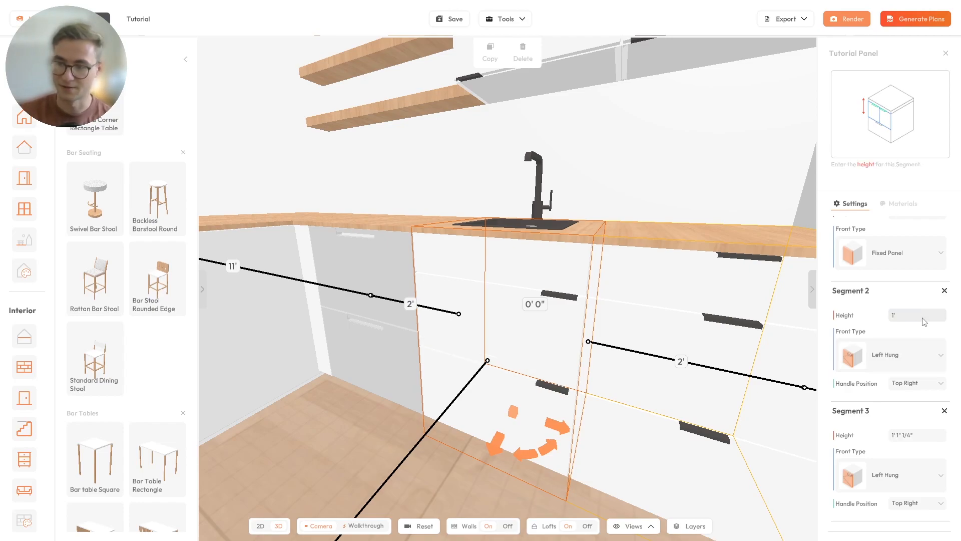
{"action": "left_click", "coordinate": [889, 357]}
{"action": "scroll", "coordinate": [888, 426], "scroll_direction": "down", "scroll_amount": 2}
{"action": "left_click", "coordinate": [890, 456]}
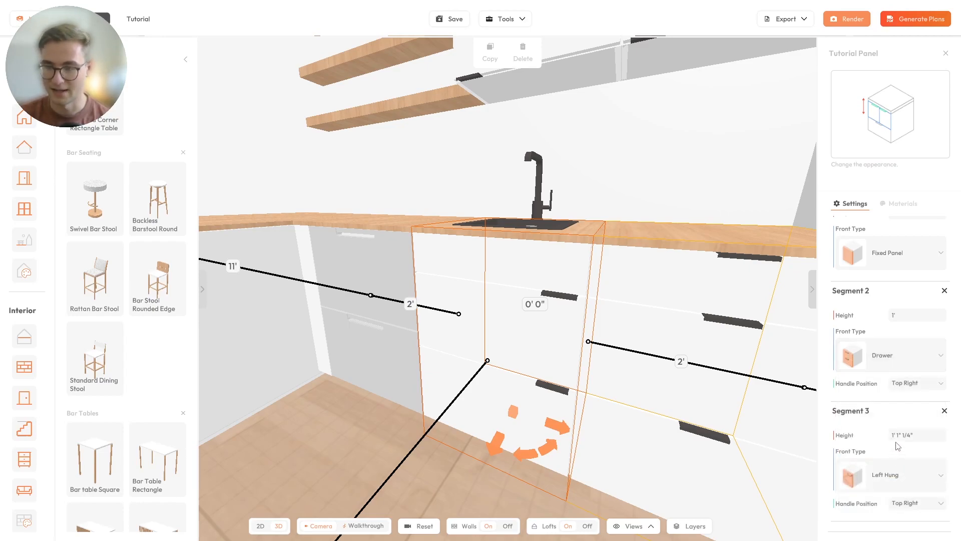
{"action": "left_click", "coordinate": [905, 384]}
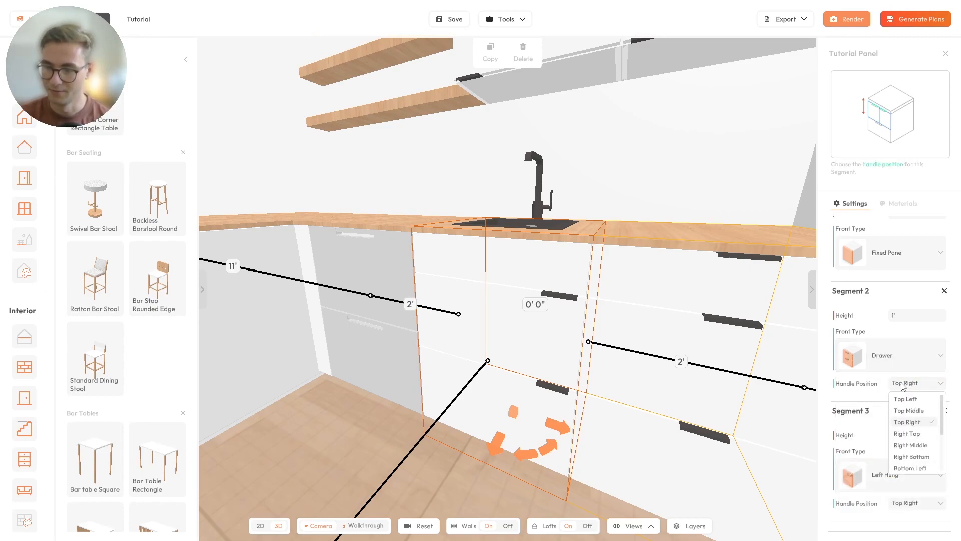
{"action": "left_click", "coordinate": [908, 411]}
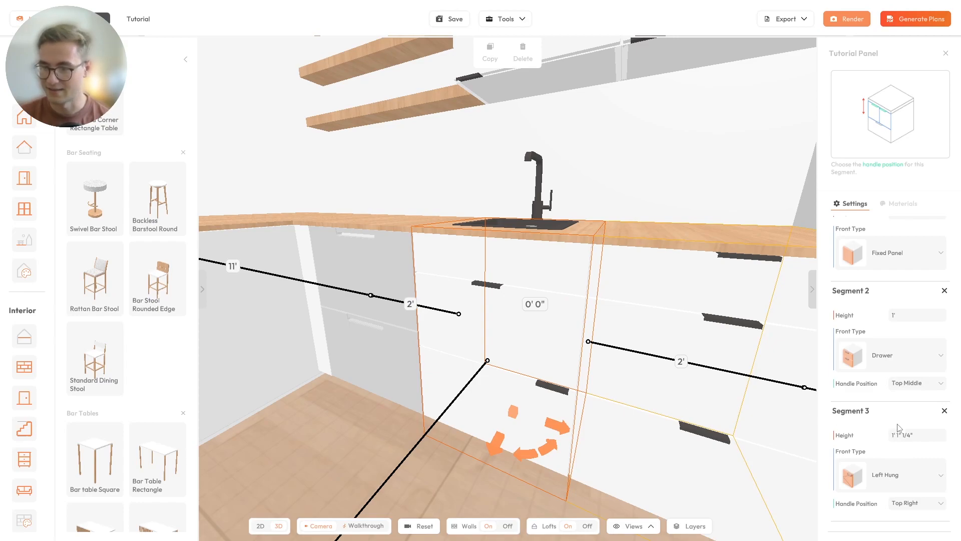
- Make segment 3 a Drawer with a Top Middle handle, then deselect the cabinet
{"action": "left_click", "coordinate": [896, 475]}
{"action": "left_click", "coordinate": [891, 450]}
{"action": "left_click", "coordinate": [915, 502]}
{"action": "left_click", "coordinate": [905, 444]}
{"action": "left_click_drag", "start_coordinate": [465, 384], "coordinate": [487, 382]}
{"action": "scroll", "coordinate": [488, 383], "scroll_direction": "down", "scroll_amount": 5}
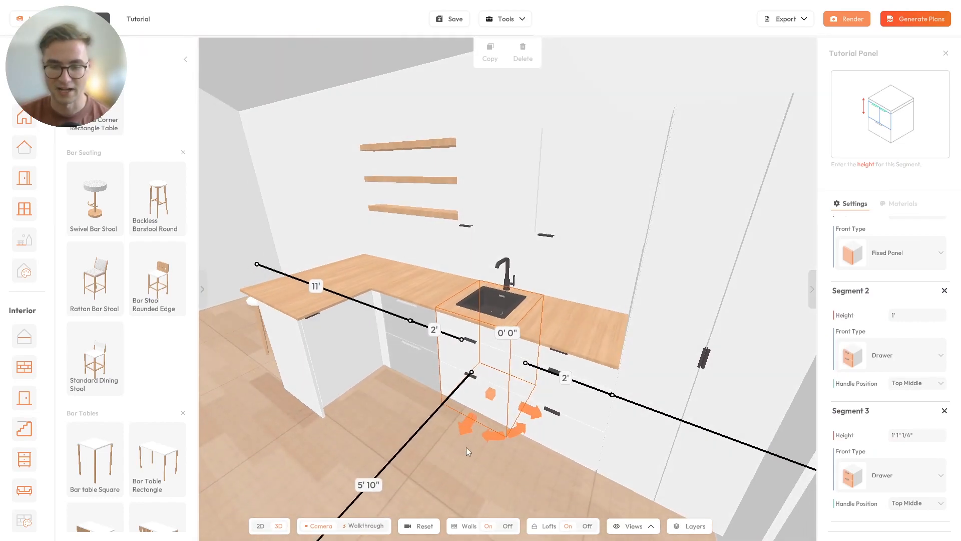
{"action": "left_click", "coordinate": [467, 447]}
{"action": "scroll", "coordinate": [473, 402], "scroll_direction": "up", "scroll_amount": 5}
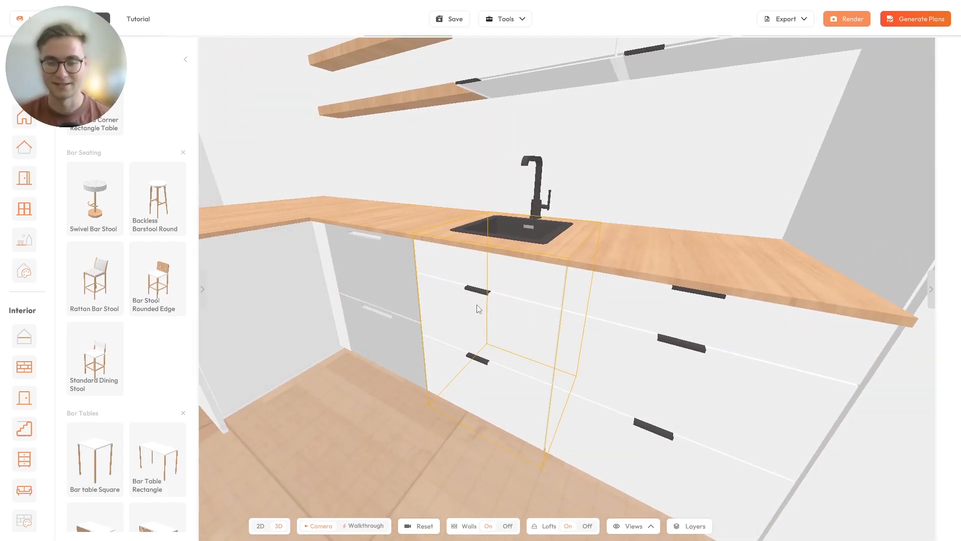
{"action": "left_click_drag", "start_coordinate": [485, 304], "coordinate": [477, 322]}
{"action": "left_click", "coordinate": [477, 323]}
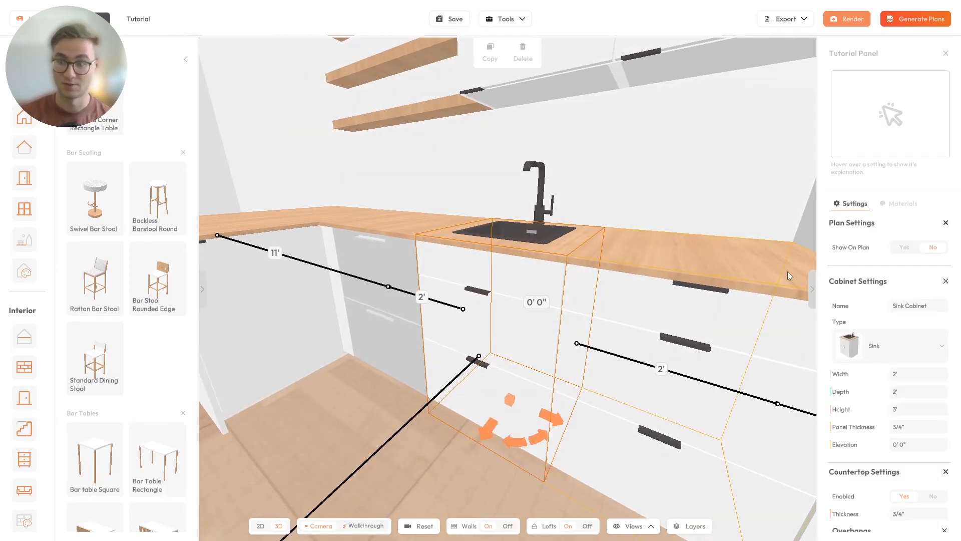
{"action": "mouse_move", "coordinate": [885, 318]}
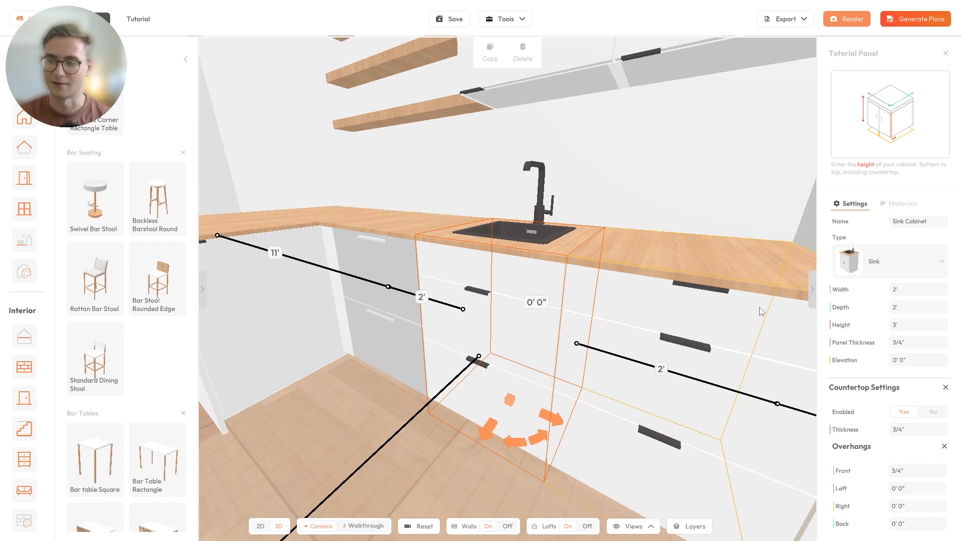
{"action": "mouse_move", "coordinate": [850, 306]}
{"action": "scroll", "coordinate": [850, 306], "scroll_direction": "up", "scroll_amount": 2}
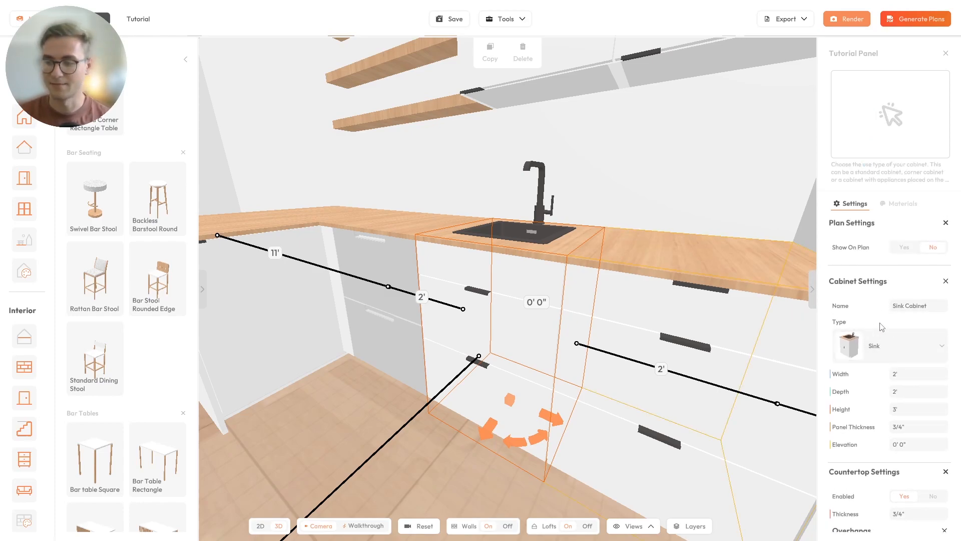
{"action": "left_click", "coordinate": [911, 306]}
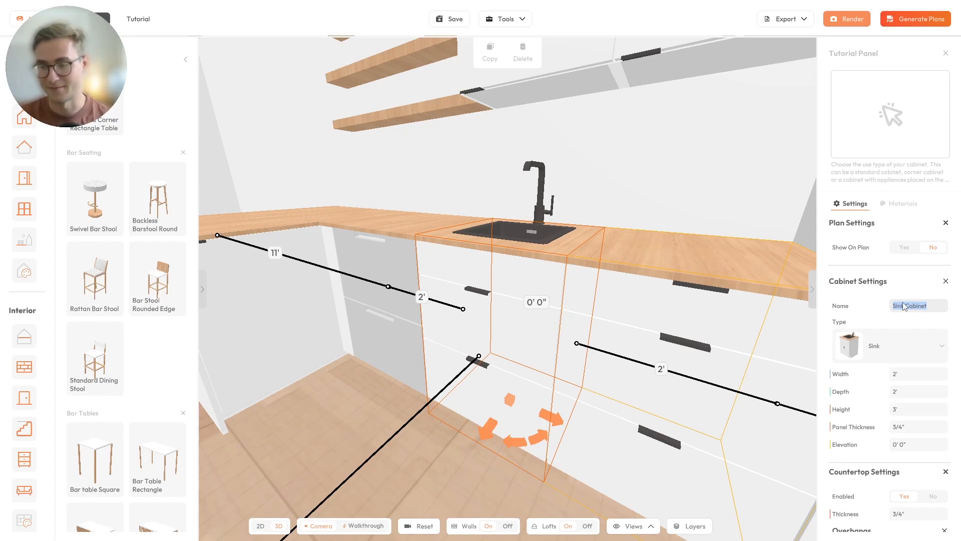
{"action": "left_click", "coordinate": [907, 307]}
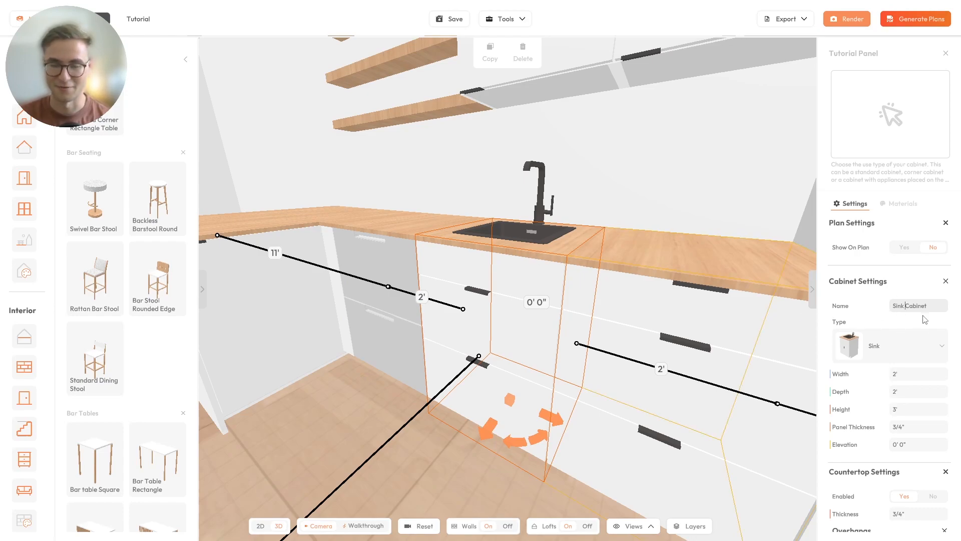
{"action": "left_click_drag", "start_coordinate": [580, 286], "coordinate": [607, 294]}
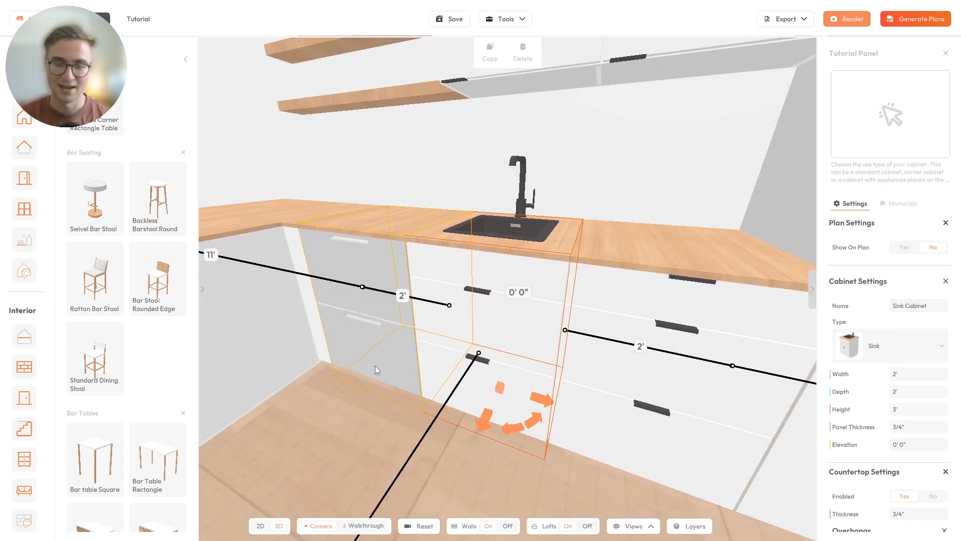
{"action": "left_click_drag", "start_coordinate": [611, 342], "coordinate": [726, 344]}
{"action": "scroll", "coordinate": [876, 347], "scroll_direction": "down", "scroll_amount": 8}
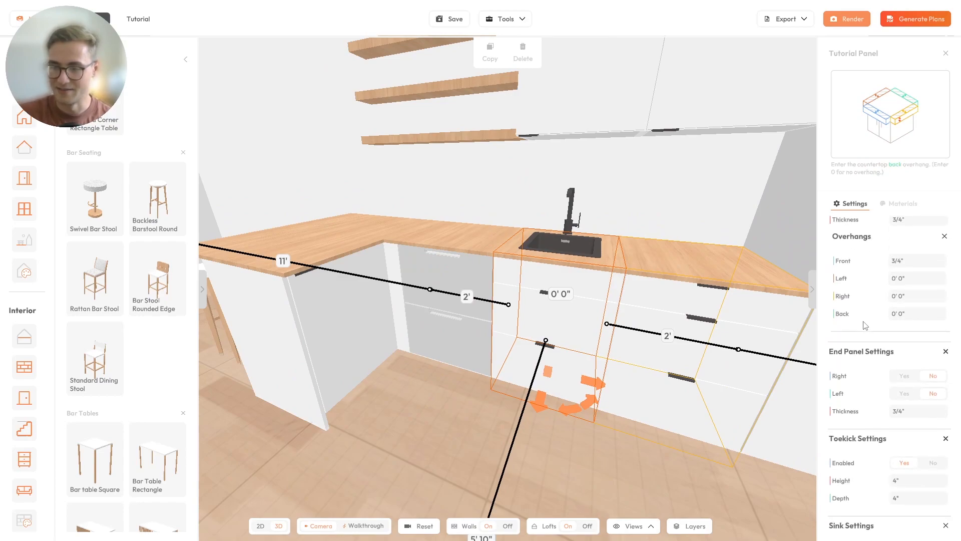
{"action": "scroll", "coordinate": [867, 327], "scroll_direction": "down", "scroll_amount": 5}
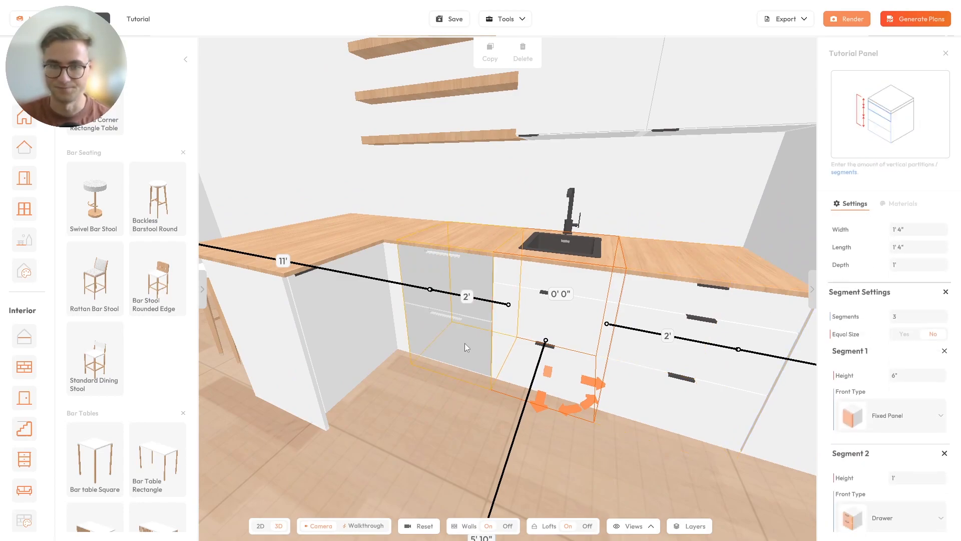
{"action": "scroll", "coordinate": [465, 325], "scroll_direction": "down", "scroll_amount": 4}
{"action": "scroll", "coordinate": [449, 306], "scroll_direction": "up", "scroll_amount": 3}
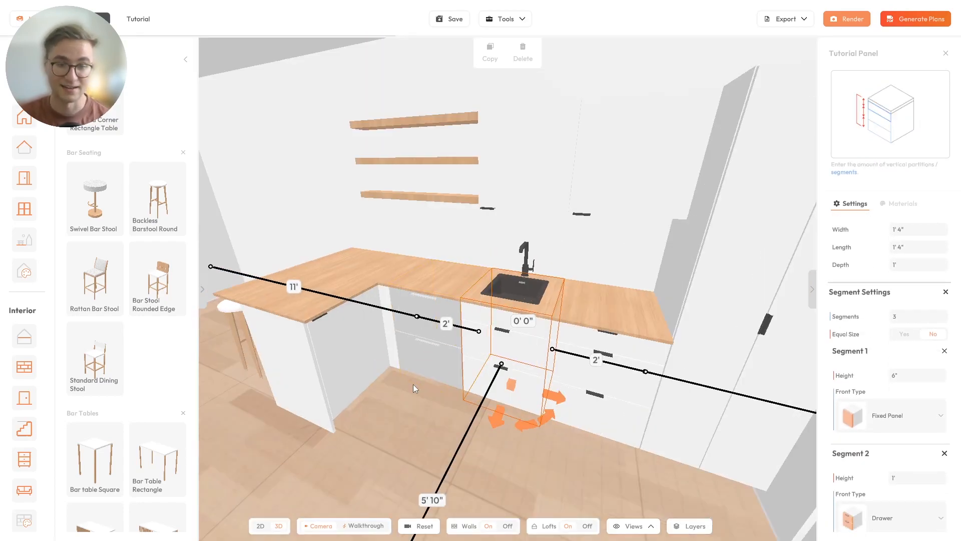
{"action": "left_click_drag", "start_coordinate": [409, 405], "coordinate": [468, 358]}
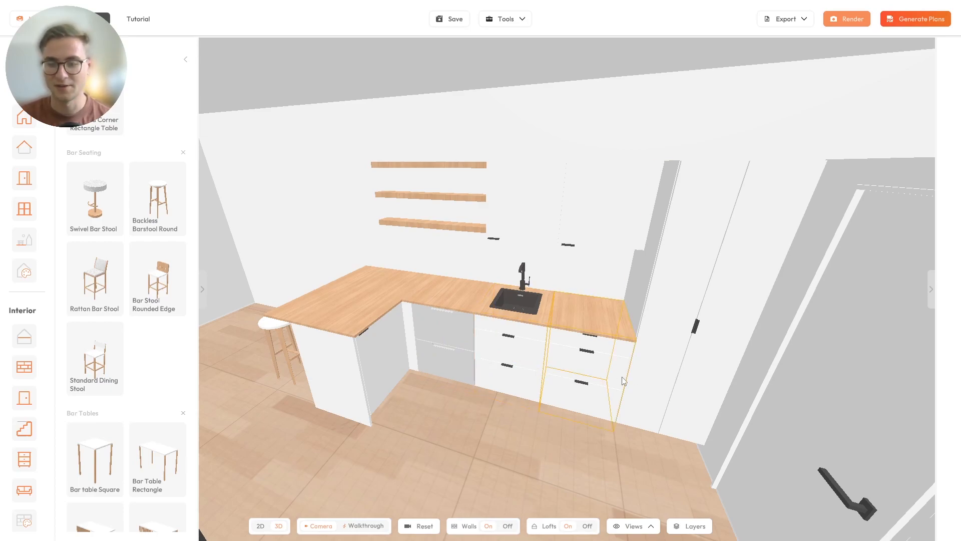
- Show the pantry, 3 Drawer and Sink cabinets on plans in group 1
{"action": "left_click", "coordinate": [676, 354]}
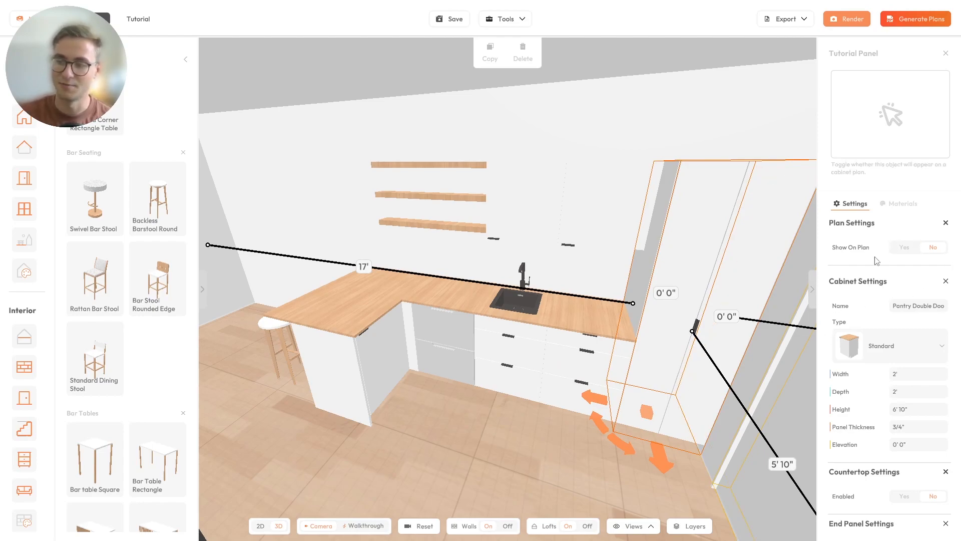
{"action": "left_click", "coordinate": [900, 248]}
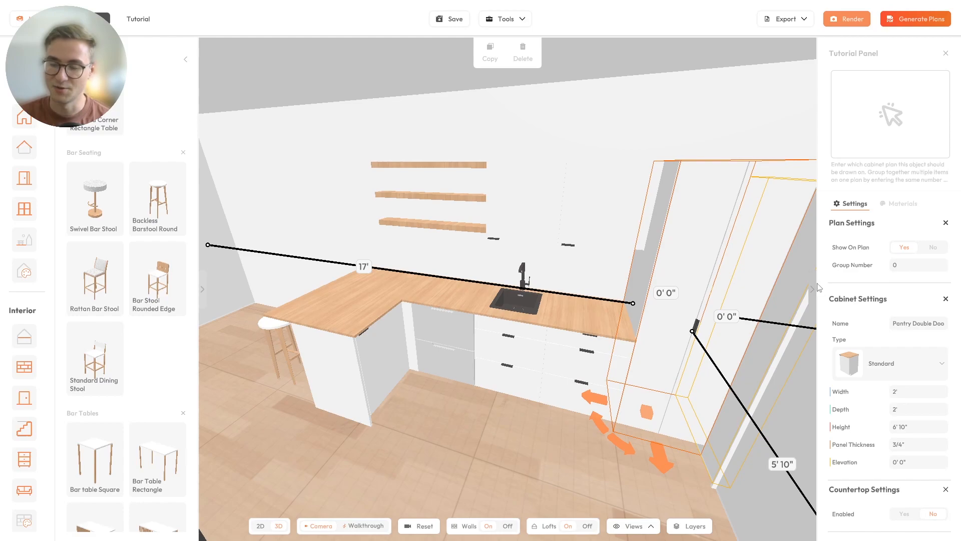
{"action": "left_click", "coordinate": [905, 264]}
{"action": "type", "text": "1"}
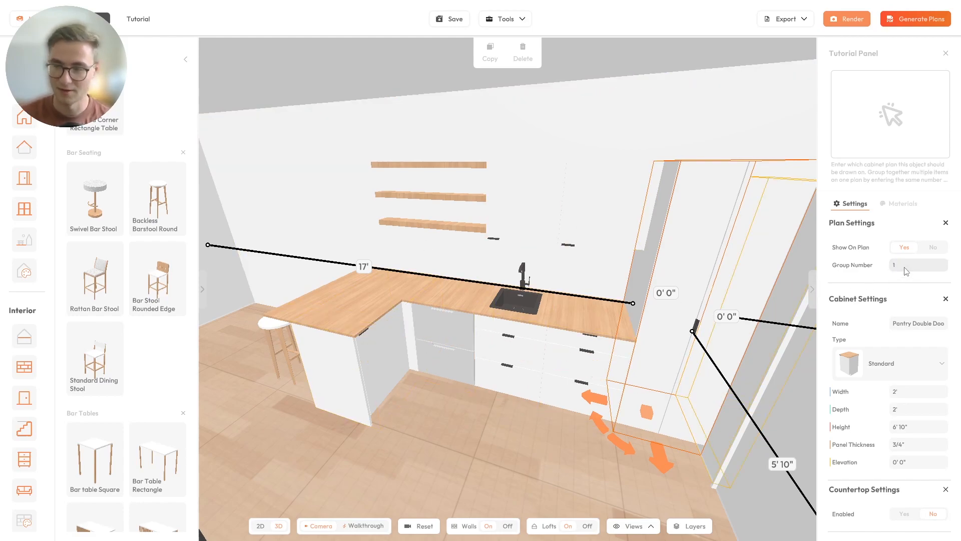
{"action": "left_click", "coordinate": [564, 319]}
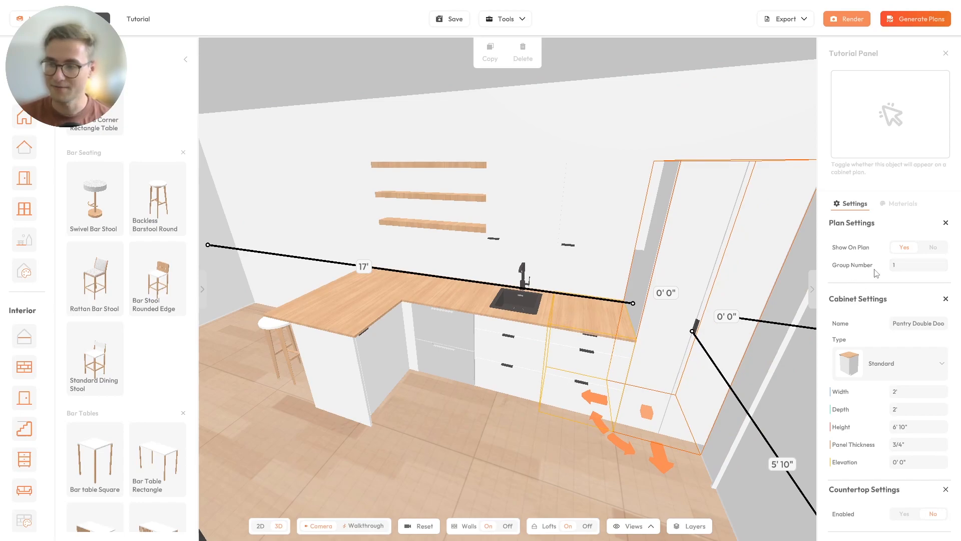
{"action": "left_click", "coordinate": [905, 247]}
{"action": "left_click", "coordinate": [910, 269]}
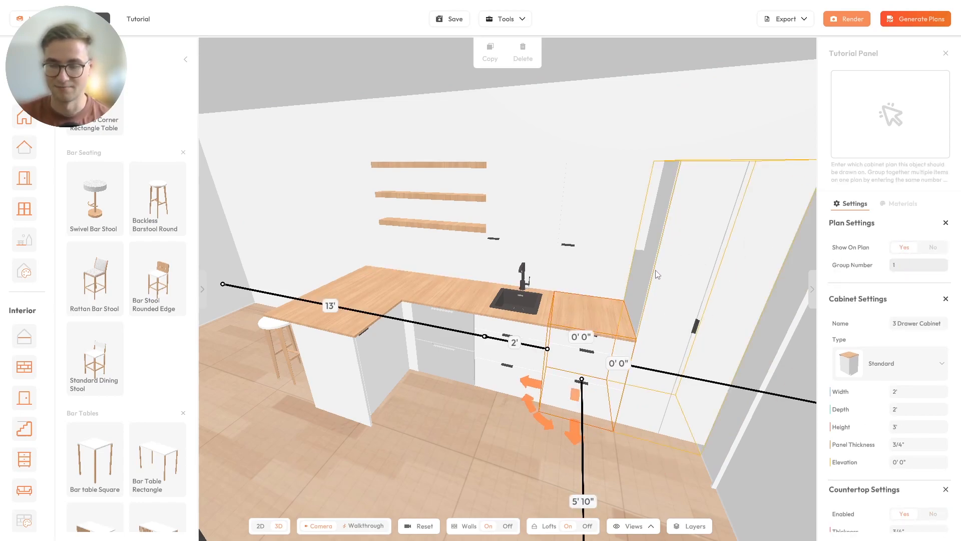
{"action": "left_click", "coordinate": [522, 310]}
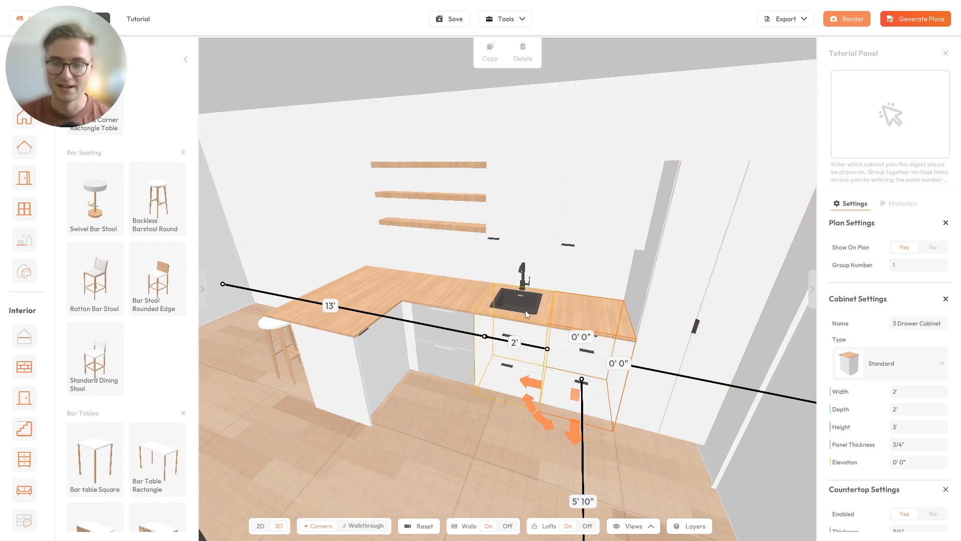
{"action": "left_click", "coordinate": [904, 247]}
{"action": "left_click", "coordinate": [906, 265]}
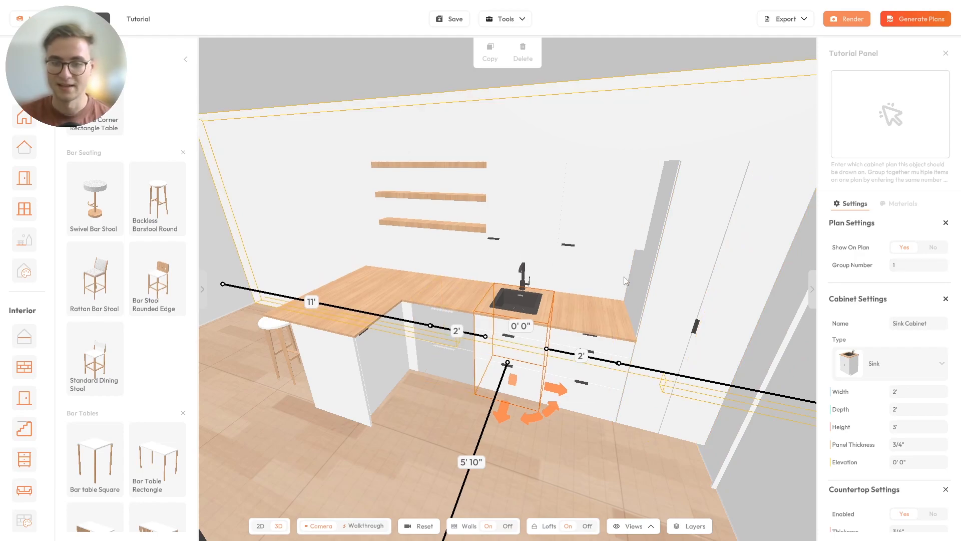
- Show the Double Dishdrawer, Right Corner and upper Left Door cabinets on plans in group 1
{"action": "left_click", "coordinate": [431, 299]}
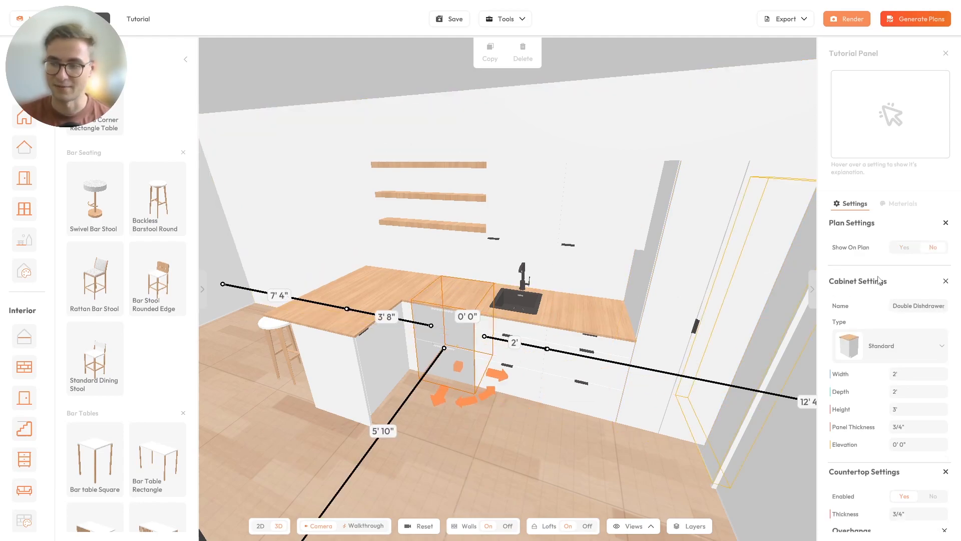
{"action": "left_click", "coordinate": [903, 247]}
{"action": "left_click", "coordinate": [906, 266]}
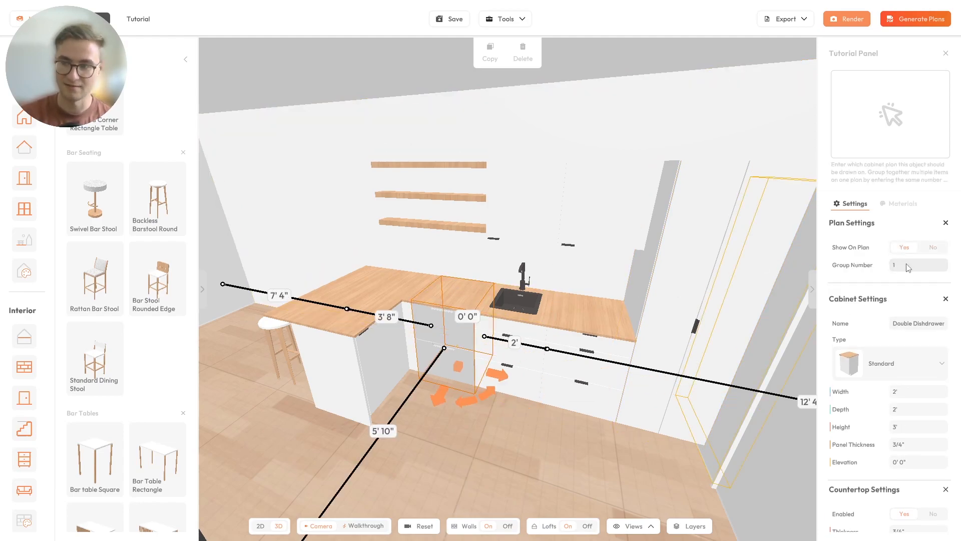
{"action": "left_click", "coordinate": [416, 291]}
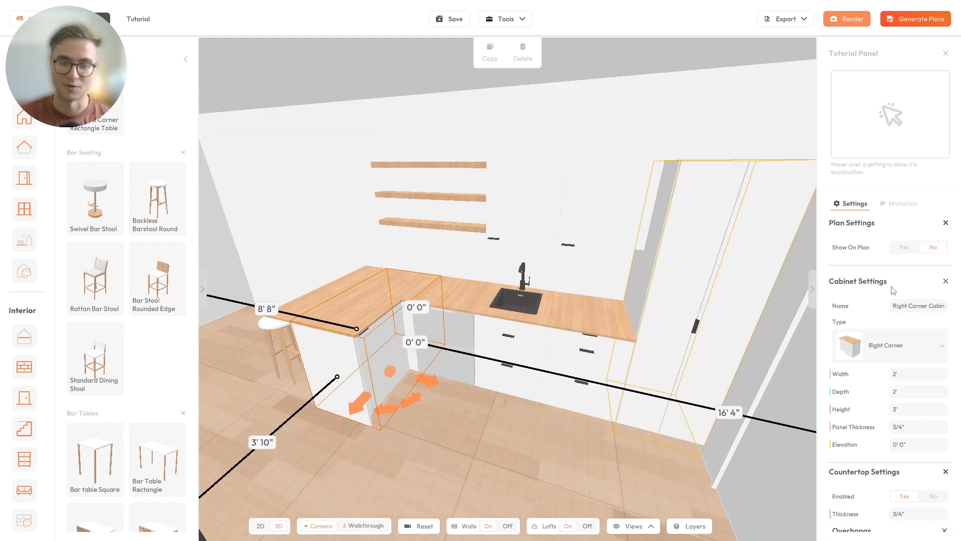
{"action": "left_click", "coordinate": [904, 246]}
{"action": "left_click", "coordinate": [909, 267]}
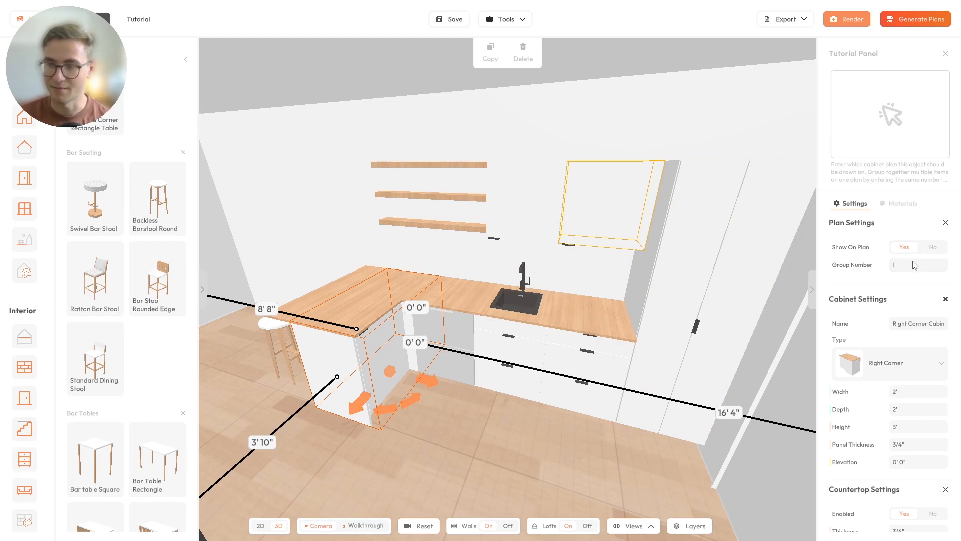
{"action": "left_click", "coordinate": [907, 248]}
{"action": "left_click", "coordinate": [900, 269]}
{"action": "type", "text": "1"}
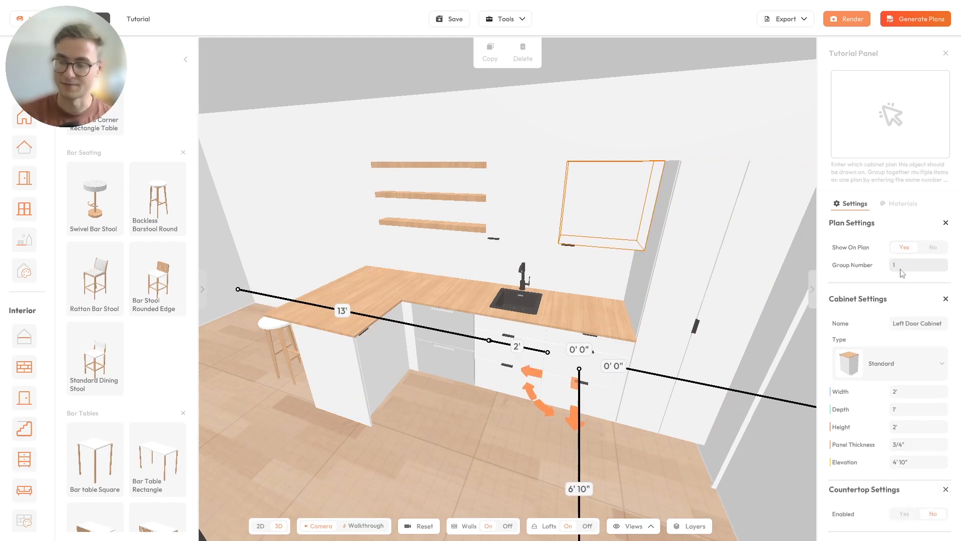
{"action": "left_click", "coordinate": [901, 267]}
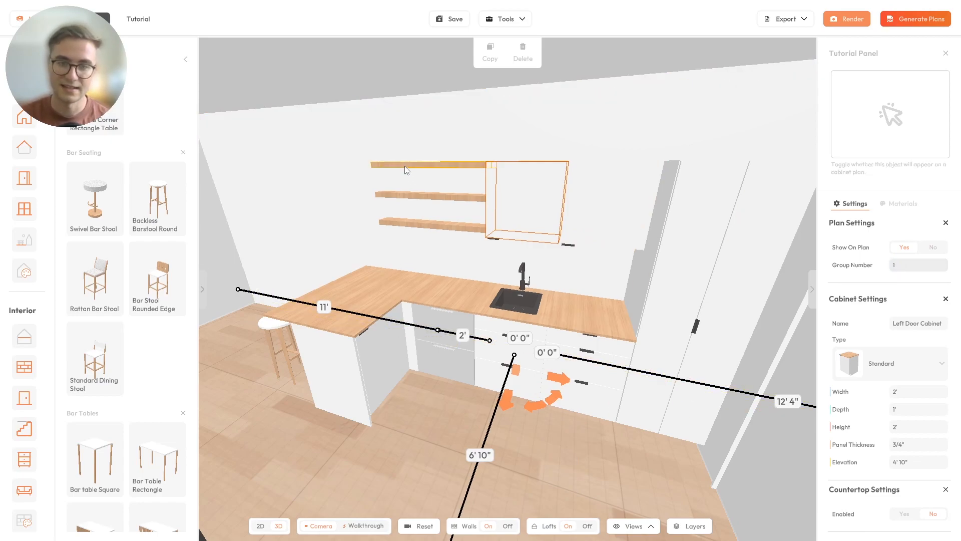
- Show the top, middle and bottom floating shelves on plans in group 1
{"action": "left_click", "coordinate": [405, 167]}
{"action": "left_click", "coordinate": [907, 267]}
{"action": "type", "text": "1"}
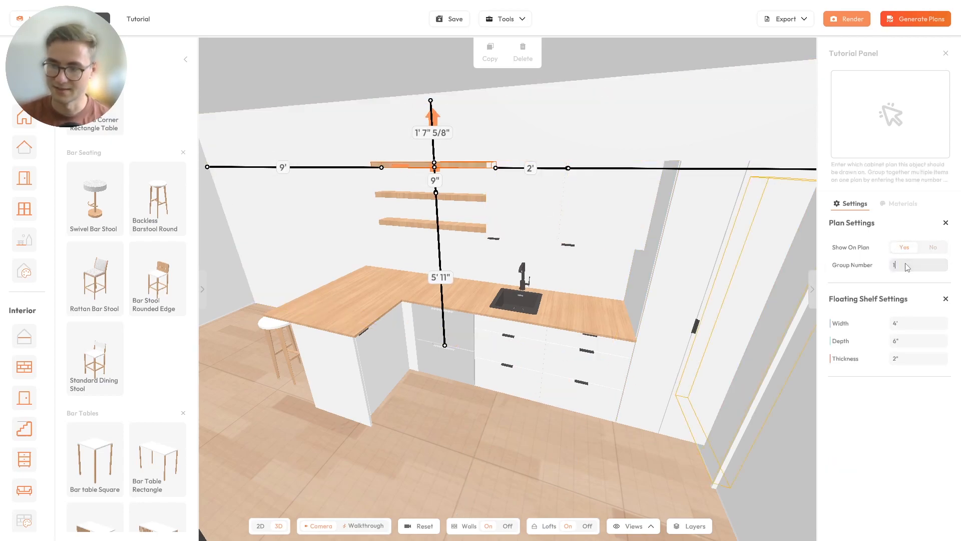
{"action": "left_click", "coordinate": [932, 246]}
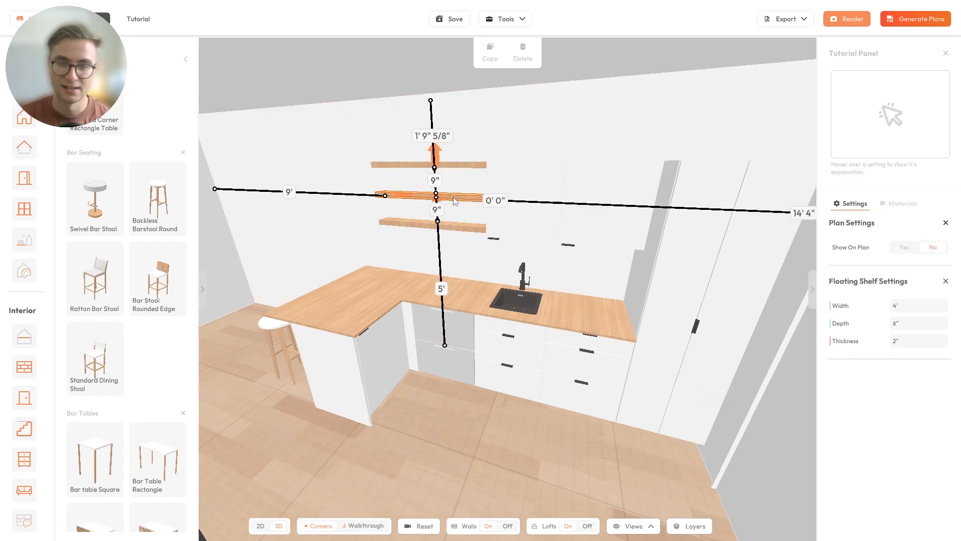
{"action": "left_click", "coordinate": [904, 246]}
{"action": "left_click", "coordinate": [907, 265]}
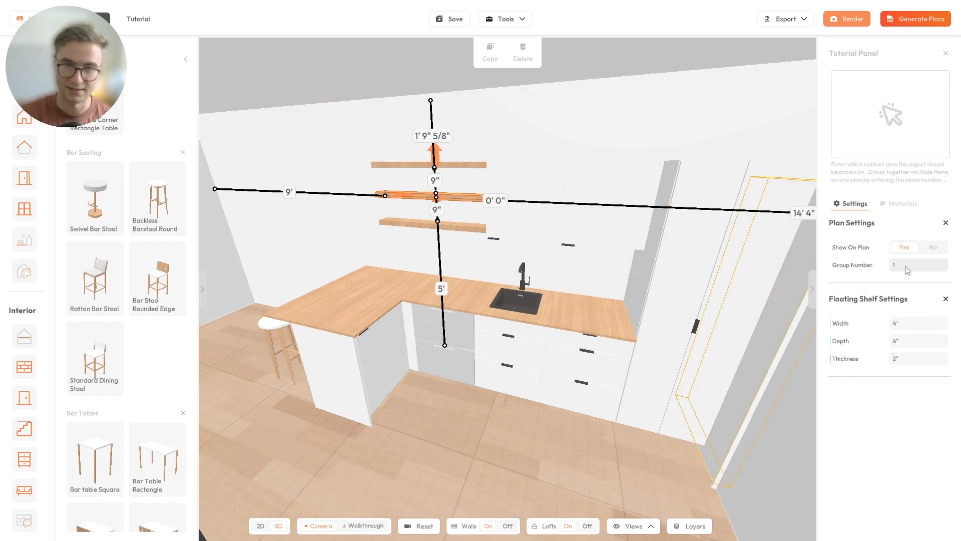
{"action": "left_click", "coordinate": [479, 223]}
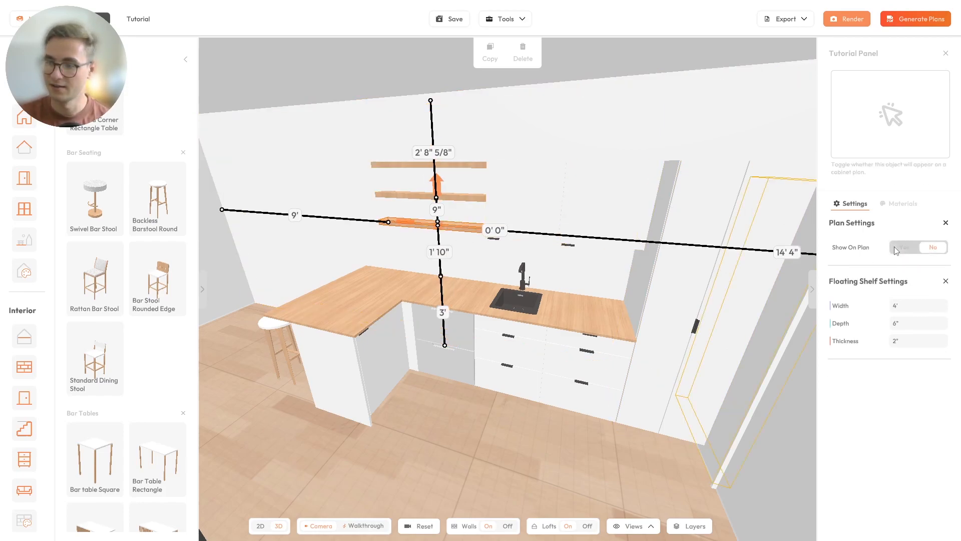
{"action": "left_click", "coordinate": [907, 267]}
{"action": "type", "text": "1"}
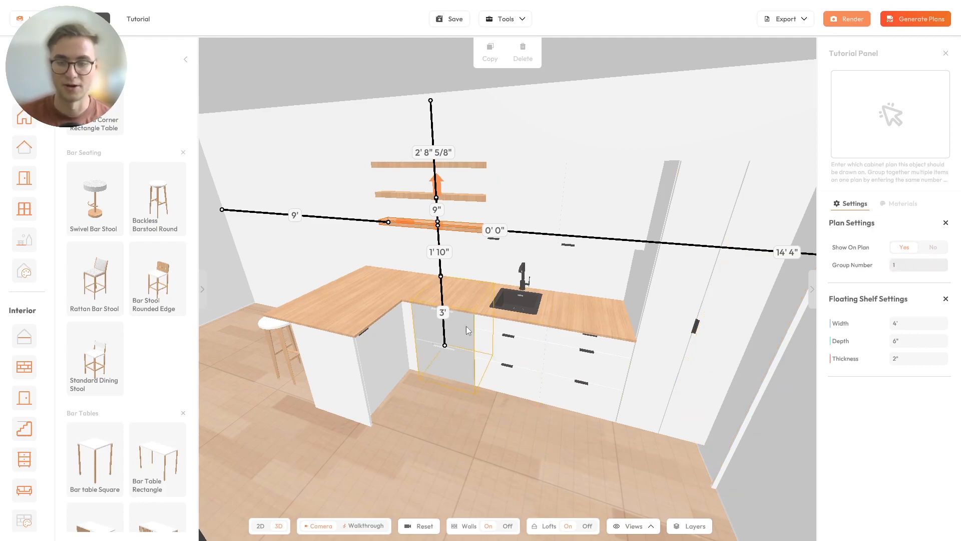
{"action": "left_click_drag", "start_coordinate": [483, 325], "coordinate": [605, 364]}
{"action": "left_click", "coordinate": [605, 364]}
- Orbit and zoom around the kitchen to face the sink wall, then save the design
{"action": "scroll", "coordinate": [743, 232], "scroll_direction": "up", "scroll_amount": 8}
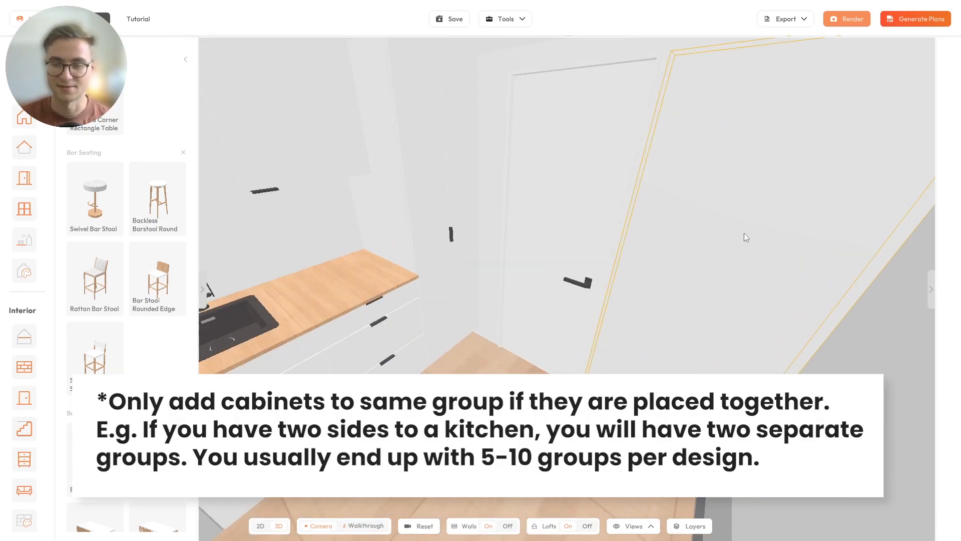
{"action": "left_click_drag", "start_coordinate": [560, 288], "coordinate": [700, 261]}
{"action": "scroll", "coordinate": [359, 289], "scroll_direction": "down", "scroll_amount": 5}
{"action": "scroll", "coordinate": [552, 282], "scroll_direction": "up", "scroll_amount": 4}
{"action": "scroll", "coordinate": [649, 329], "scroll_direction": "up", "scroll_amount": 1}
{"action": "scroll", "coordinate": [649, 327], "scroll_direction": "down", "scroll_amount": 1}
{"action": "scroll", "coordinate": [649, 326], "scroll_direction": "down", "scroll_amount": 2}
{"action": "left_click_drag", "start_coordinate": [676, 336], "coordinate": [706, 340]}
{"action": "scroll", "coordinate": [703, 352], "scroll_direction": "up", "scroll_amount": 2}
{"action": "left_click_drag", "start_coordinate": [714, 268], "coordinate": [715, 301]}
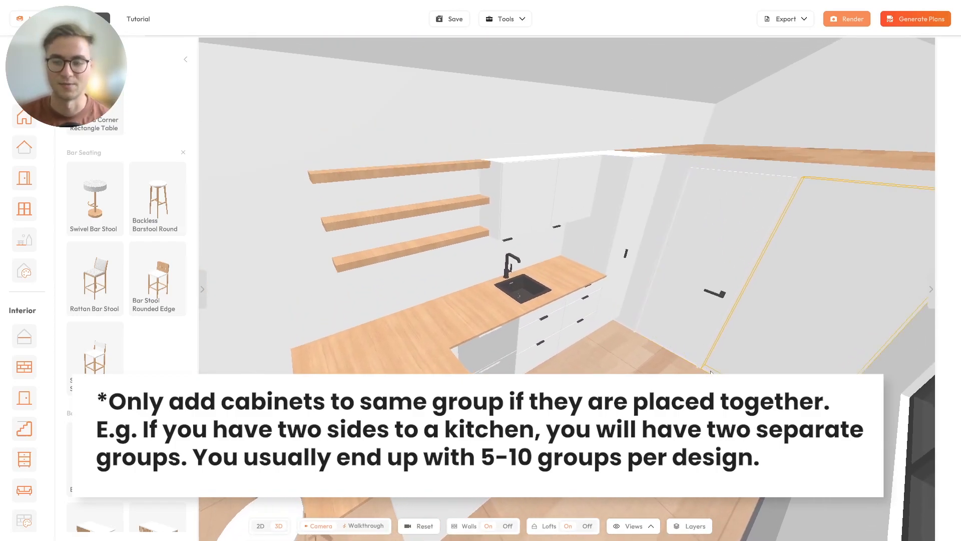
{"action": "left_click_drag", "start_coordinate": [610, 314], "coordinate": [483, 289]}
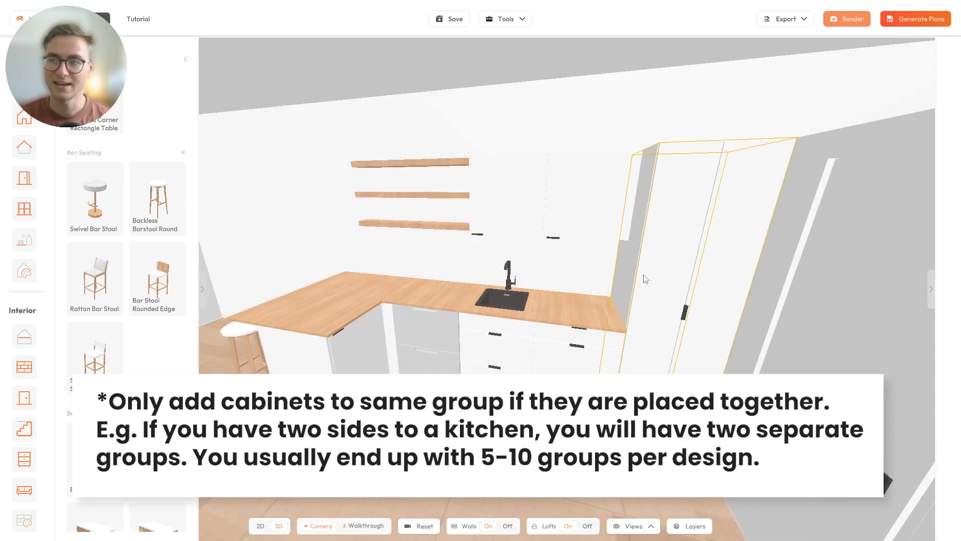
{"action": "left_click", "coordinate": [450, 20]}
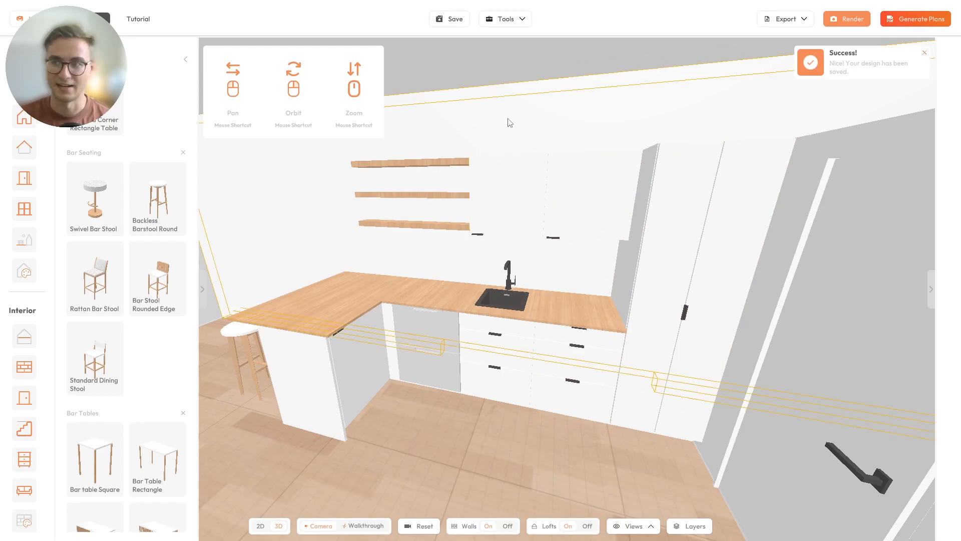
- In plan generation settings, set every page type except Cabinetry to No
{"action": "left_click", "coordinate": [905, 18]}
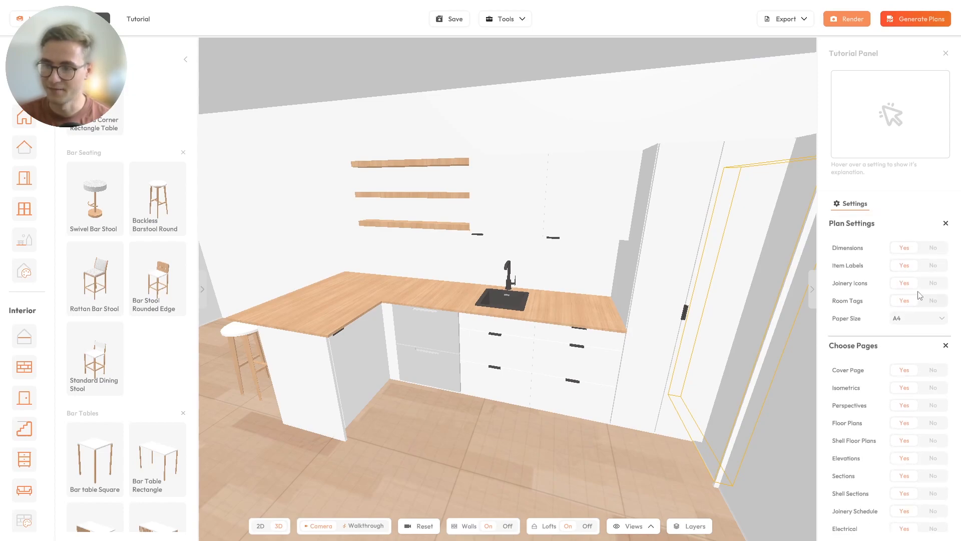
{"action": "scroll", "coordinate": [905, 313], "scroll_direction": "down", "scroll_amount": 1}
{"action": "left_click", "coordinate": [905, 319]}
{"action": "left_click", "coordinate": [905, 338]}
{"action": "left_click", "coordinate": [906, 355]}
{"action": "left_click", "coordinate": [906, 373]}
{"action": "left_click", "coordinate": [905, 391]}
{"action": "left_click", "coordinate": [904, 408]}
{"action": "left_click", "coordinate": [905, 426]}
{"action": "left_click", "coordinate": [905, 443]}
{"action": "left_click", "coordinate": [905, 461]}
{"action": "left_click", "coordinate": [905, 479]}
{"action": "left_click", "coordinate": [905, 514]}
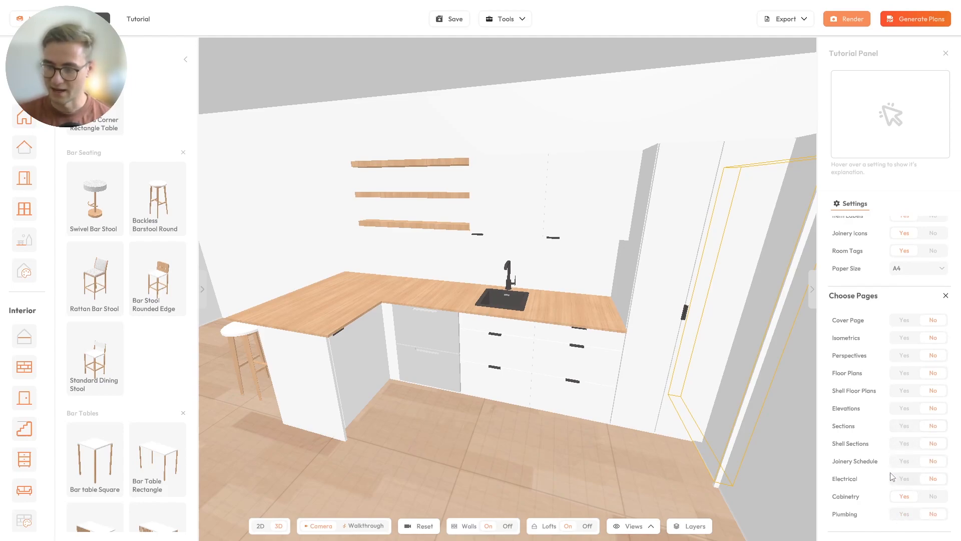
- Generate the Cabinet Isometrics PDF and view it after dismissing the Acrobat popup
{"action": "scroll", "coordinate": [881, 375], "scroll_direction": "up", "scroll_amount": 5}
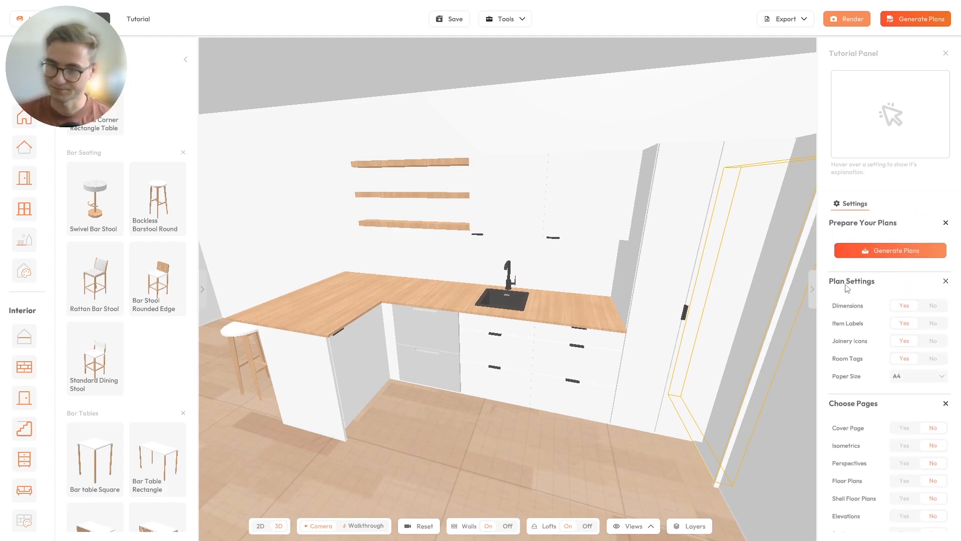
{"action": "left_click", "coordinate": [880, 250]}
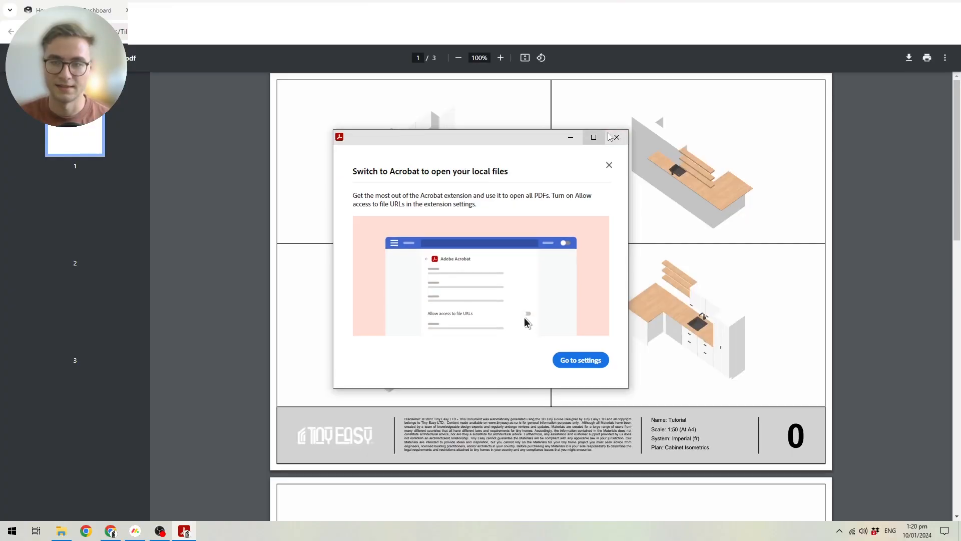
{"action": "left_click", "coordinate": [612, 136]}
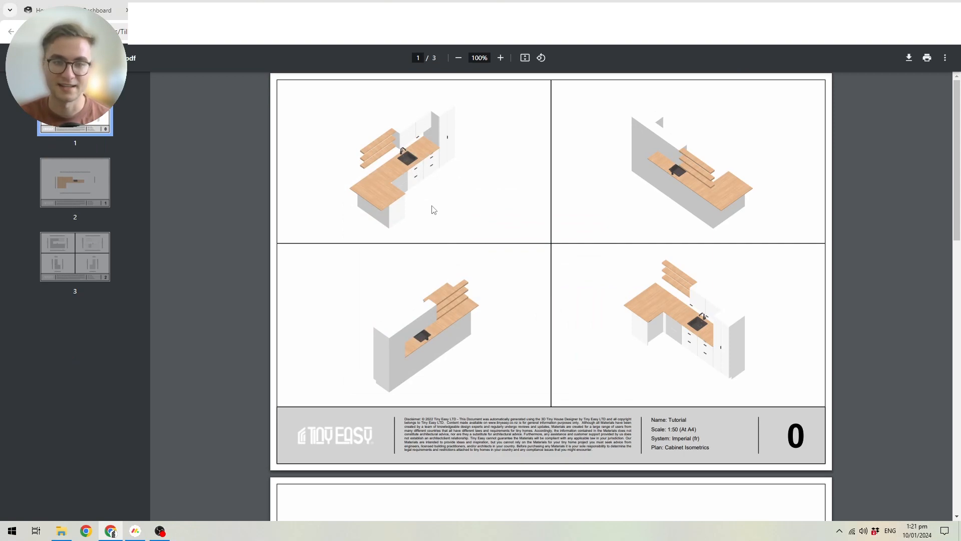
{"action": "scroll", "coordinate": [450, 215], "scroll_direction": "down", "scroll_amount": 1}
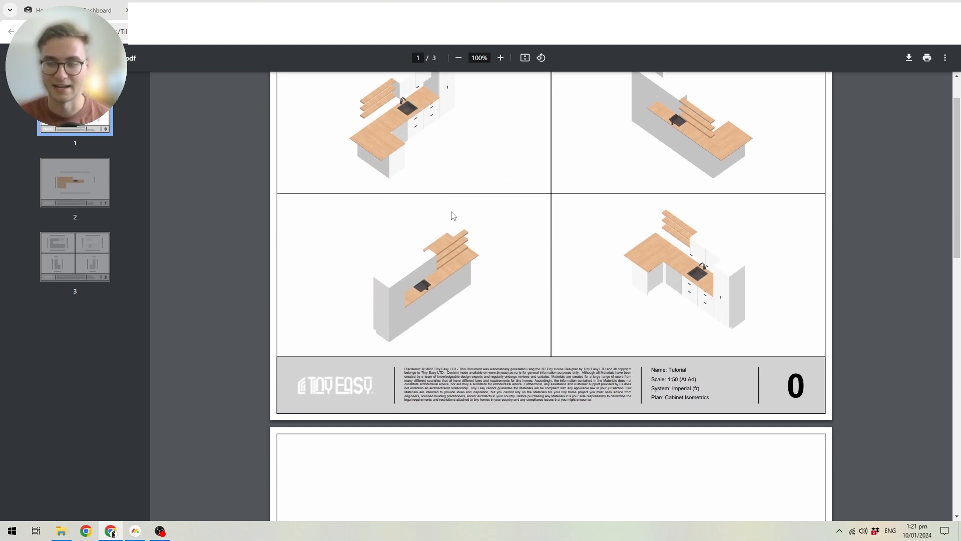